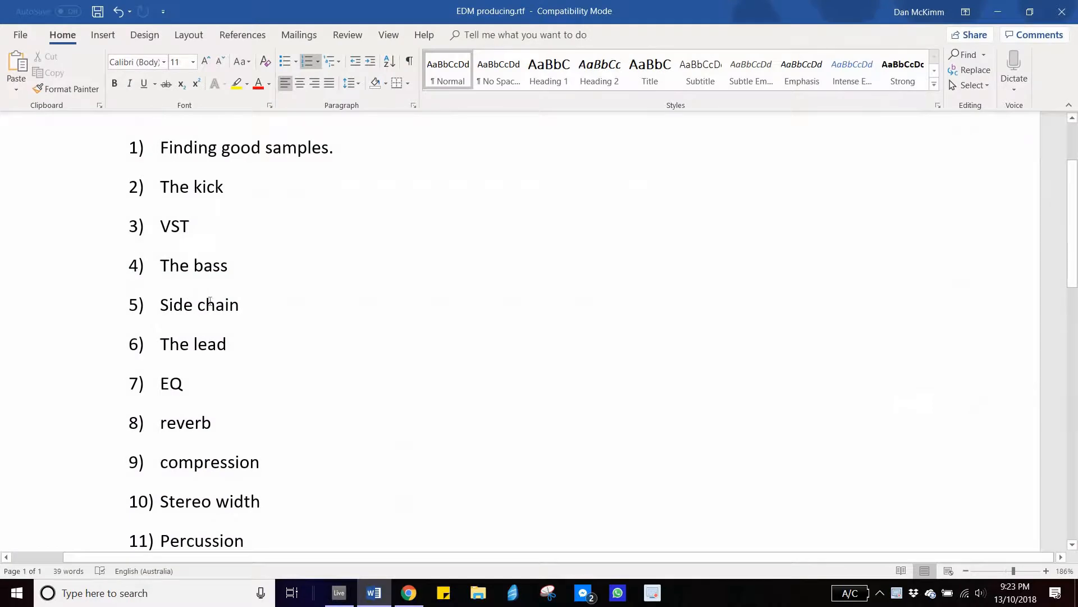
- Switch to Ableton Live, zoom the arrangement, and inspect the devices on the kick and Bass sylenth tracks
left_click(998, 12)
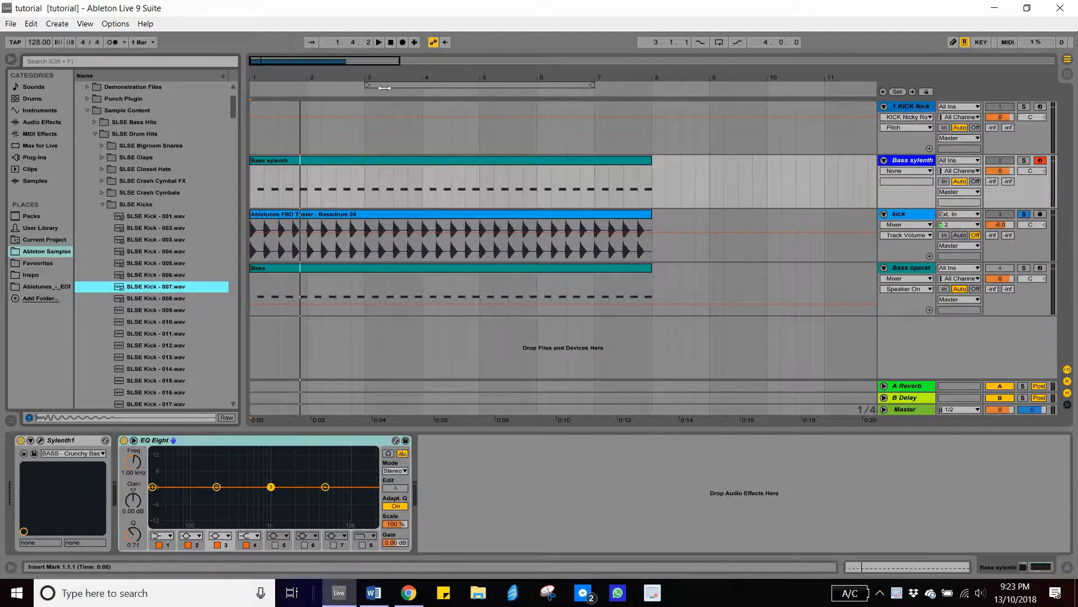
left_click_drag(389, 77, 479, 107)
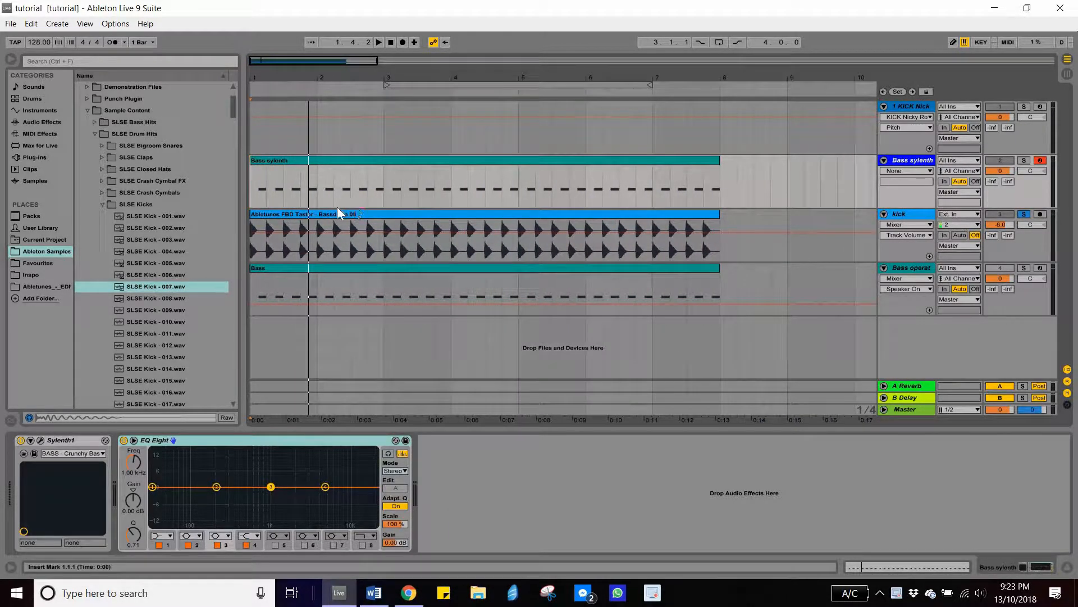
left_click(291, 243)
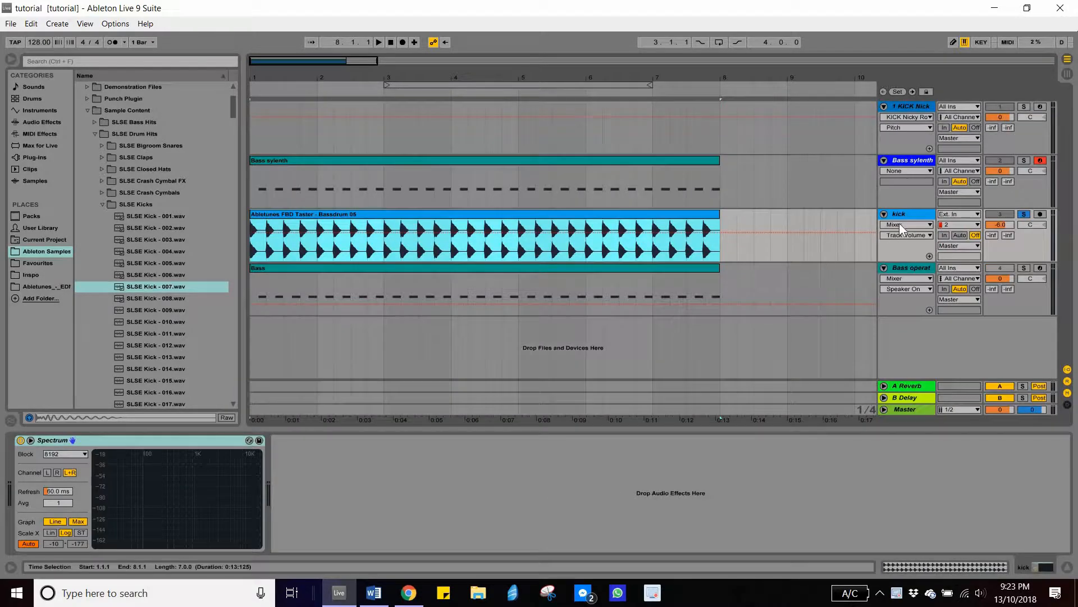
left_click(905, 218)
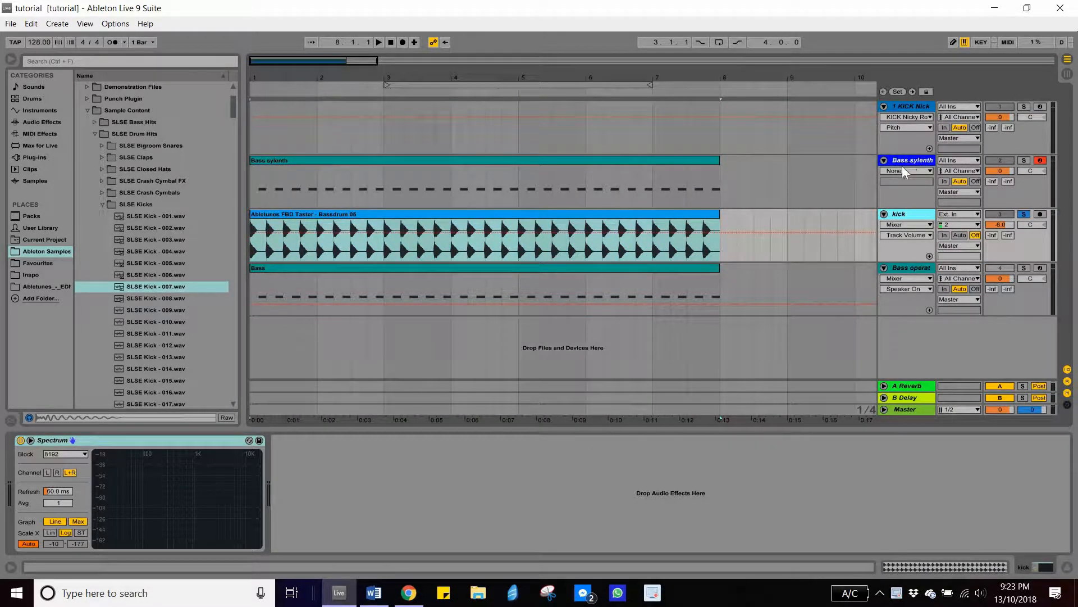
key("Up")
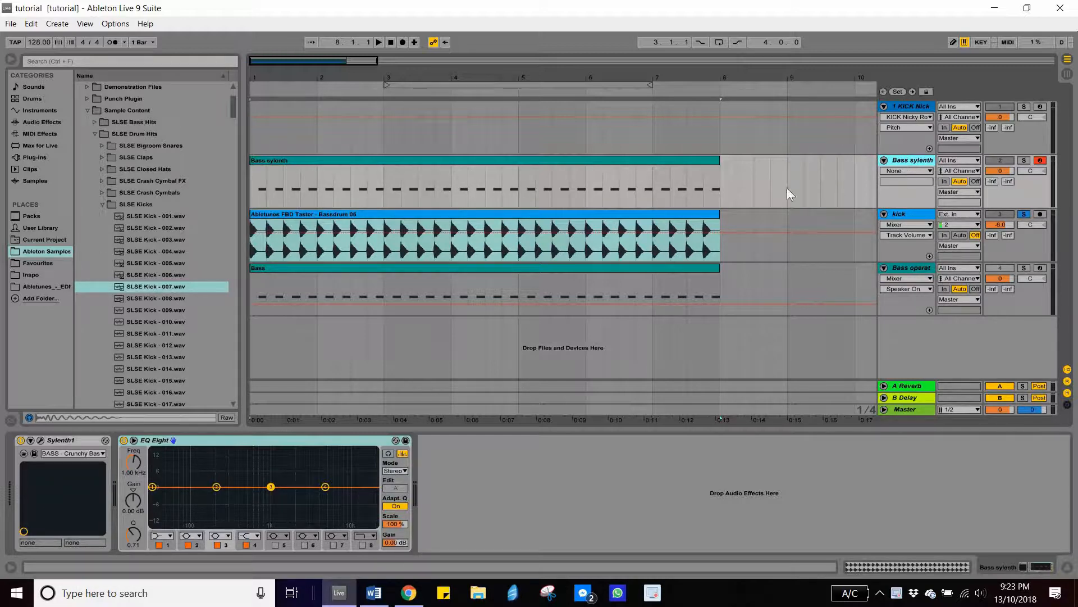
left_click(923, 213)
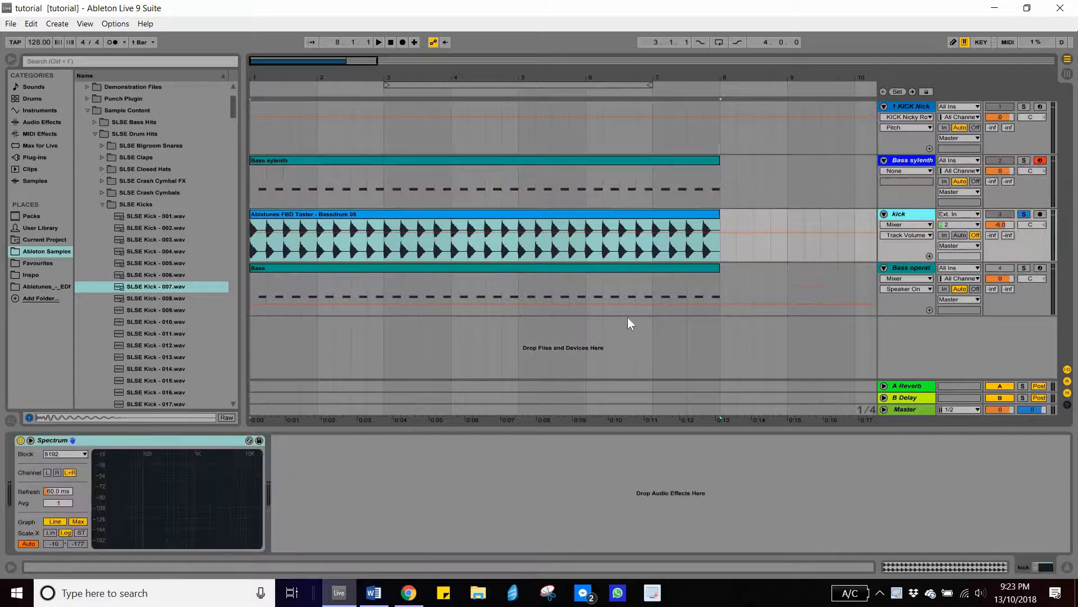
- Solo the Bass sylenth track, start playback, and move its EQ Eight device onto the kick track
left_click(1026, 159)
key("space")
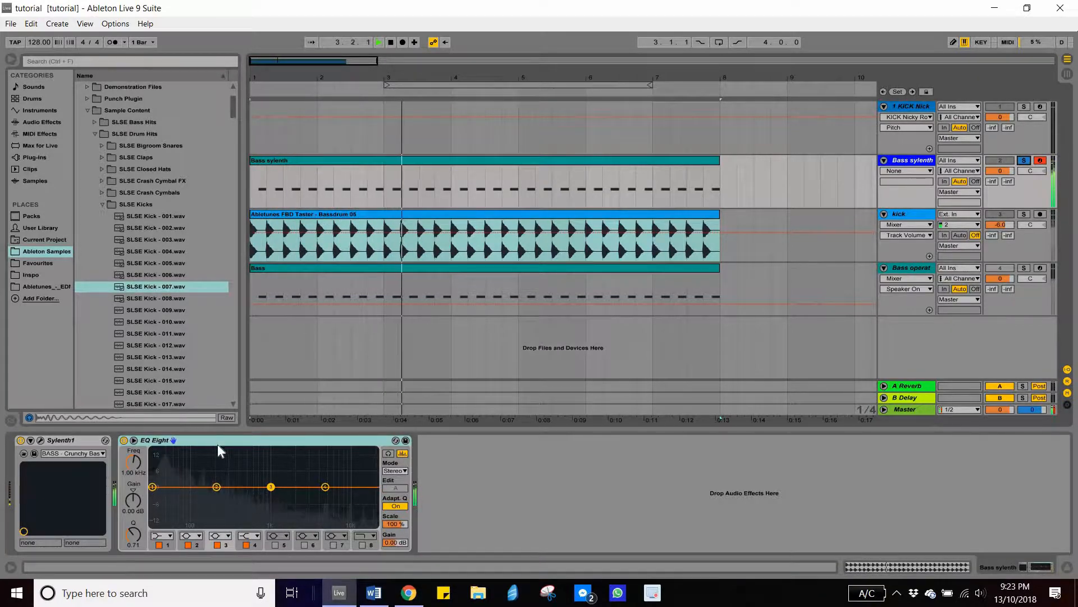
left_click_drag(348, 438, 909, 214)
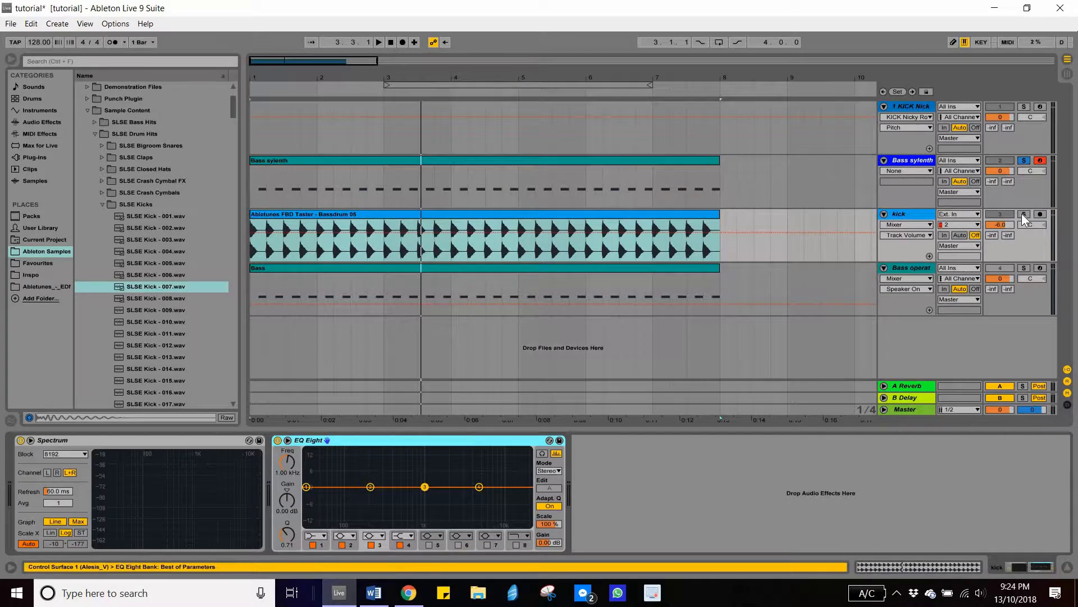
key("space")
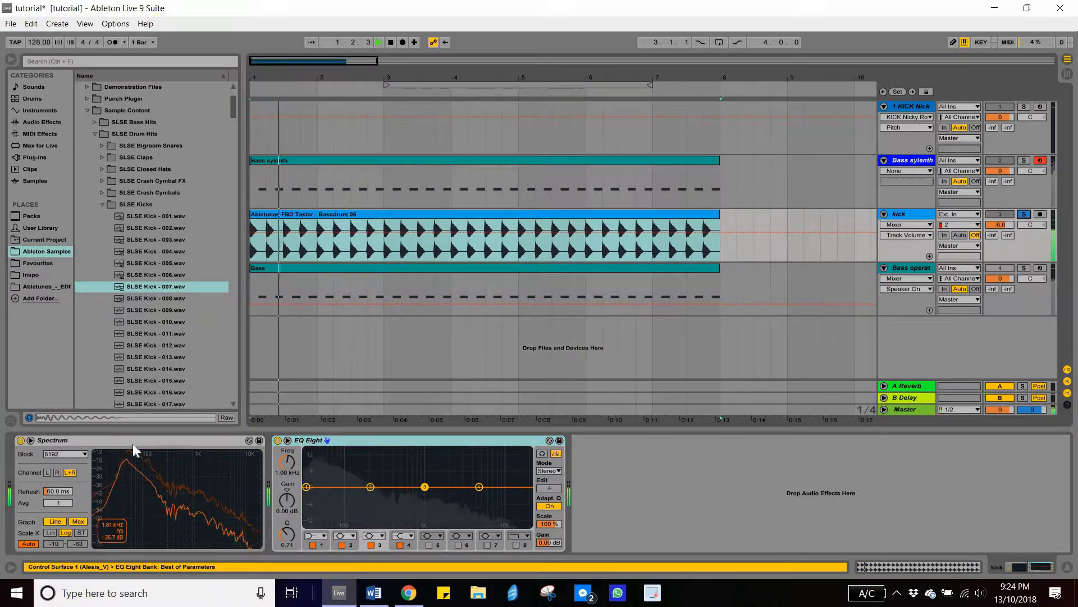
- Delete the Spectrum device from the kick track and replay the arrangement
left_click(133, 444)
key("Delete")
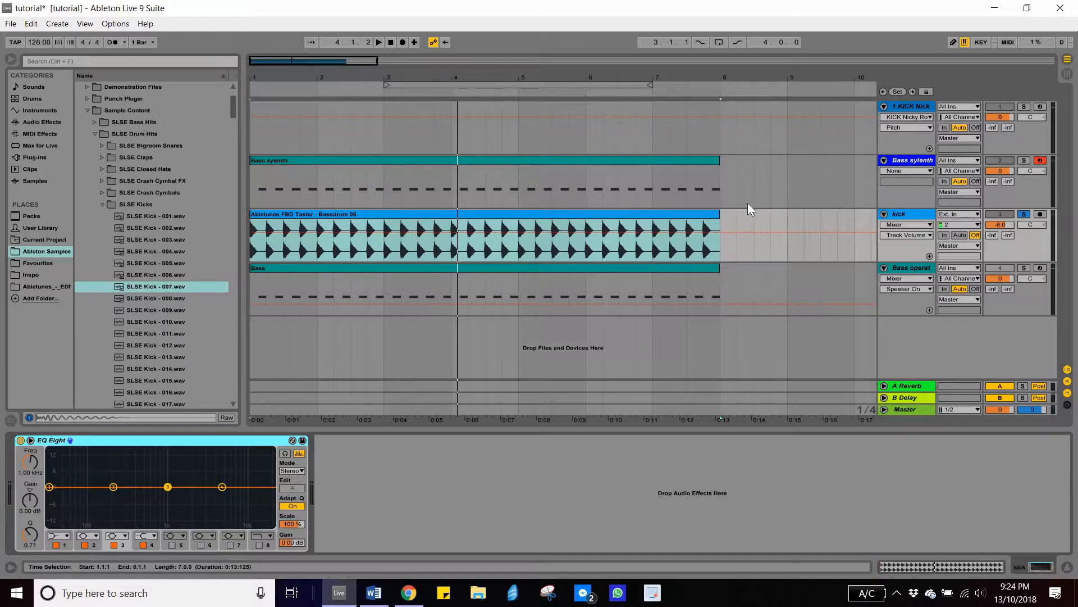
key("space")
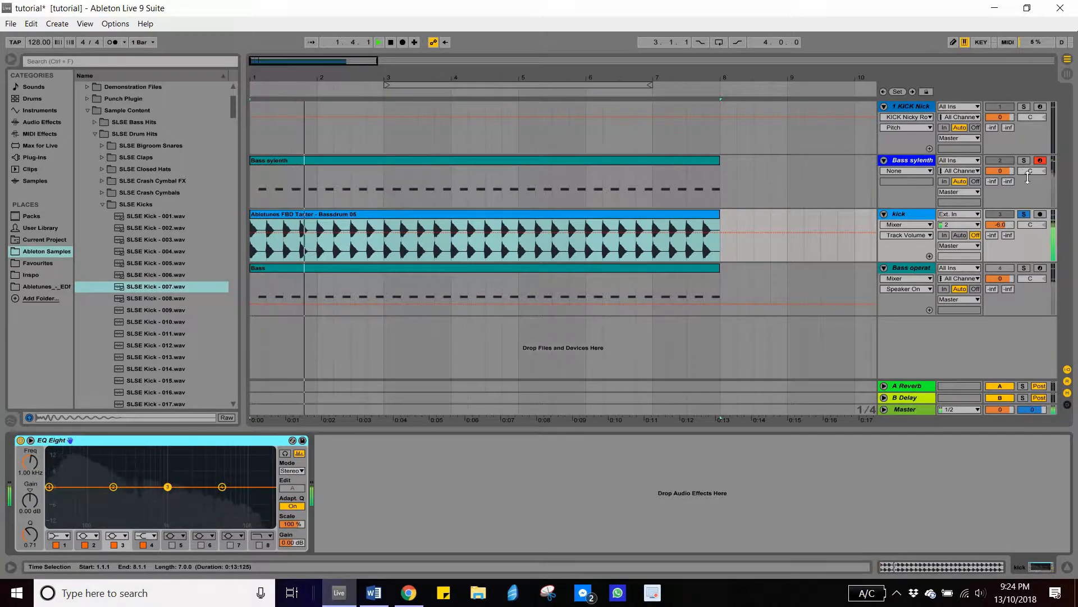
key("space")
- Toggle solo on the Bass sylenth and kick tracks while playing to compare them by ear
left_click(1023, 161)
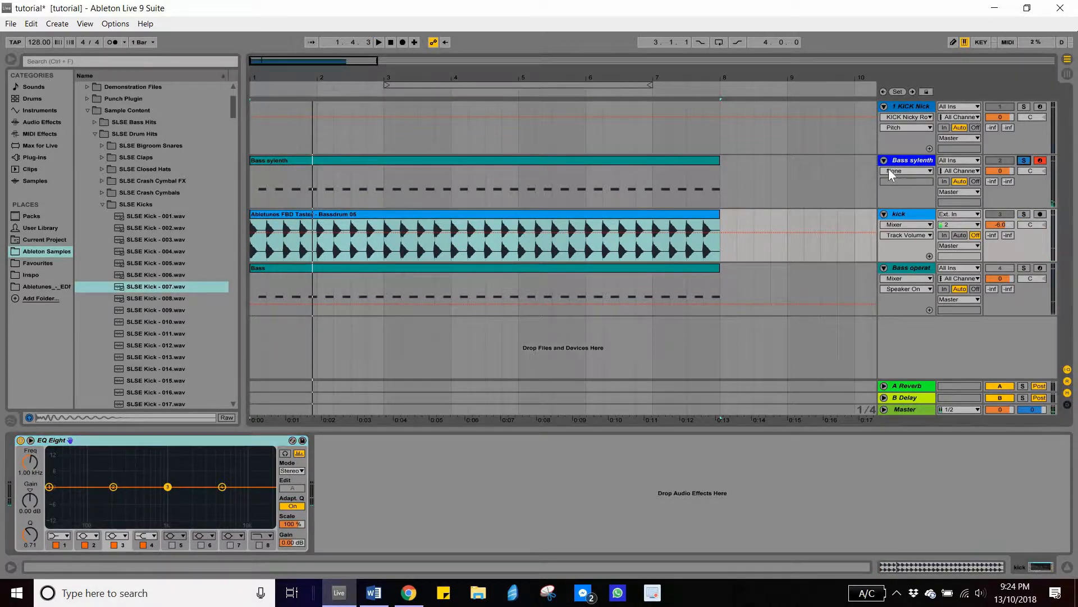
key("space")
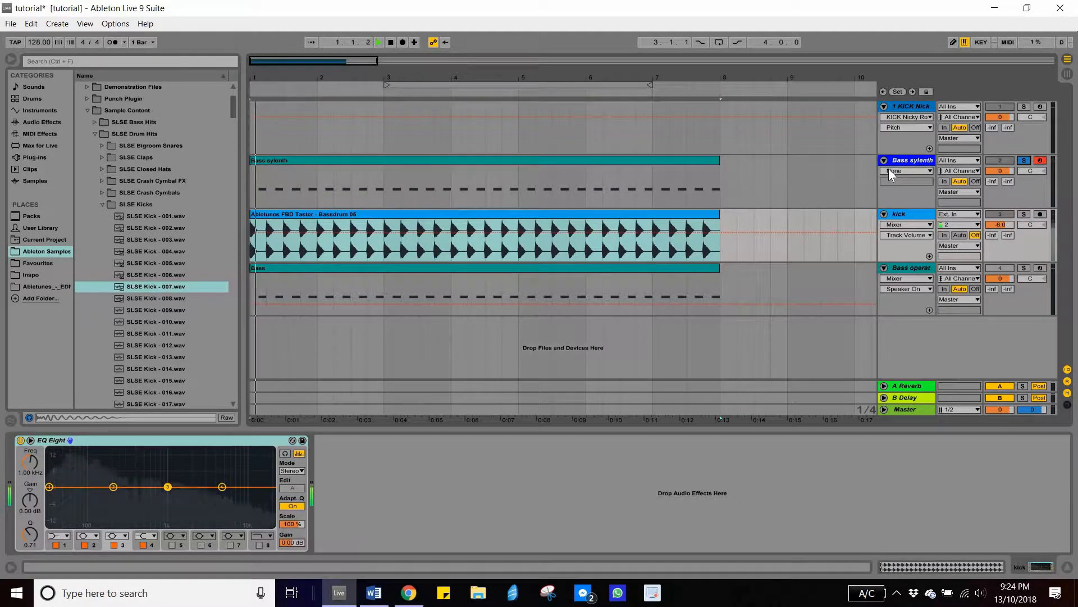
key("space")
left_click(1023, 213)
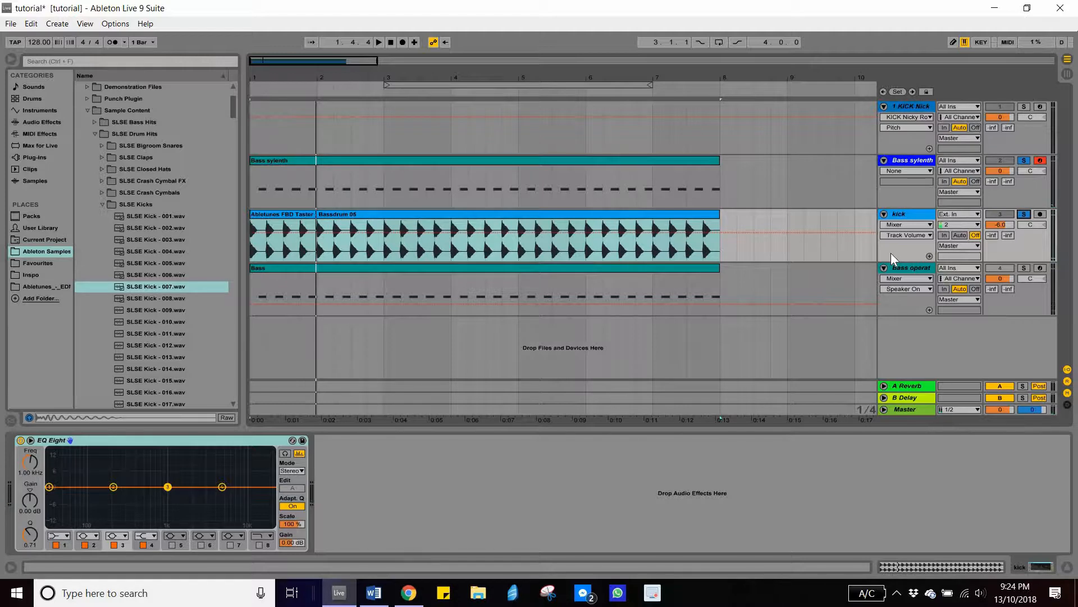
key("space")
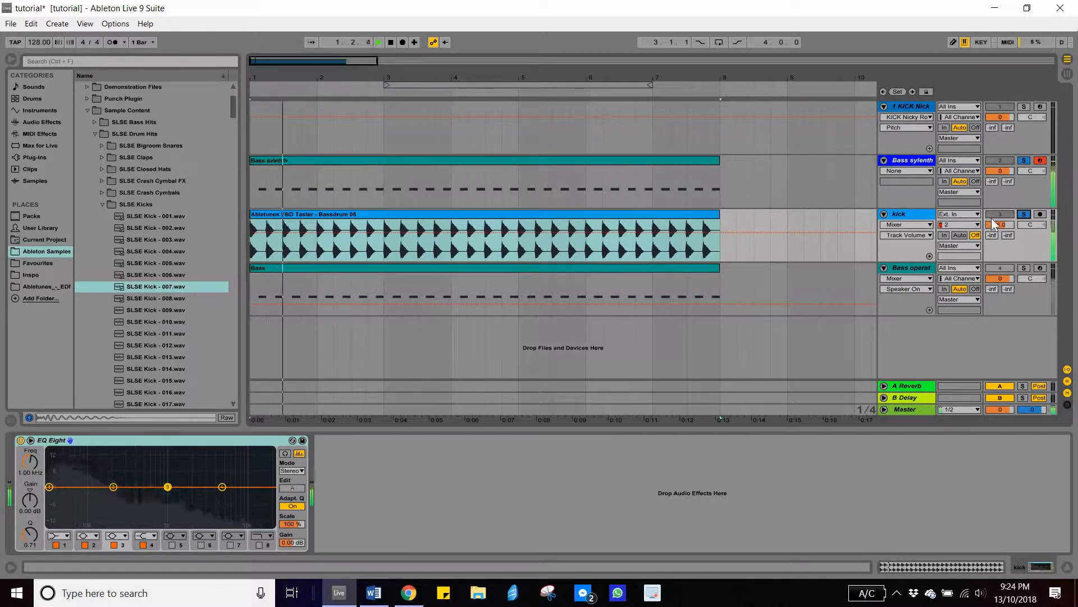
key("space")
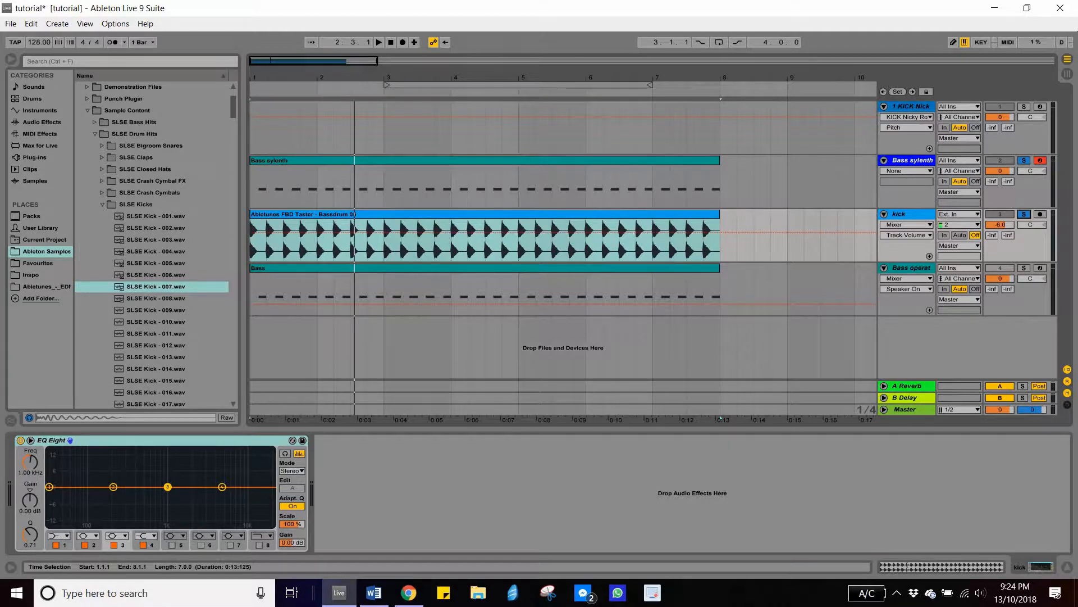
- Switch to the browser and open YouTube in a new tab
left_click(408, 592)
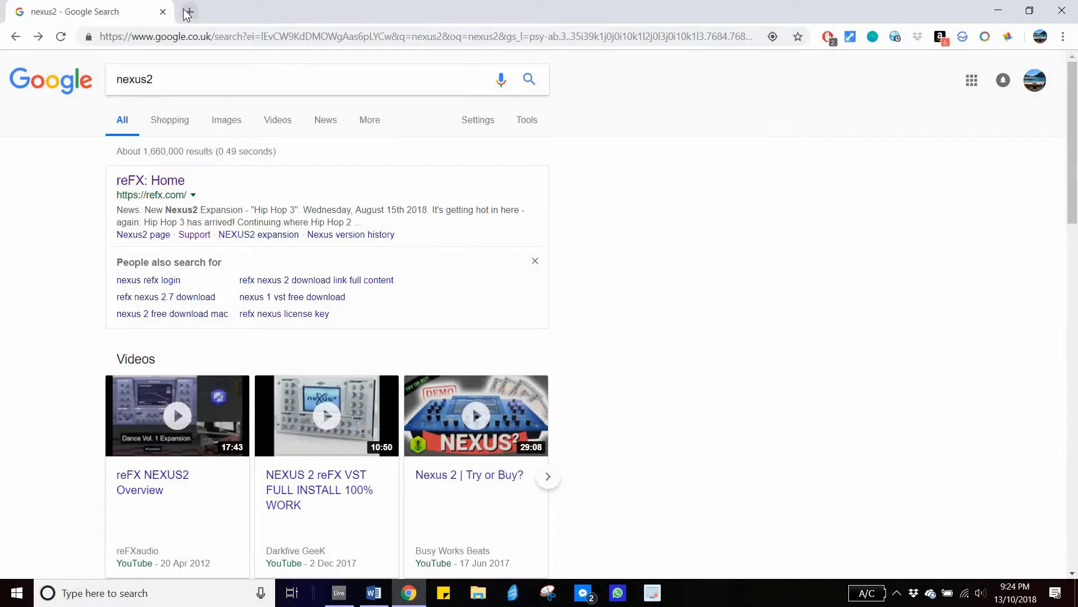
left_click(187, 12)
type("y")
key("Return")
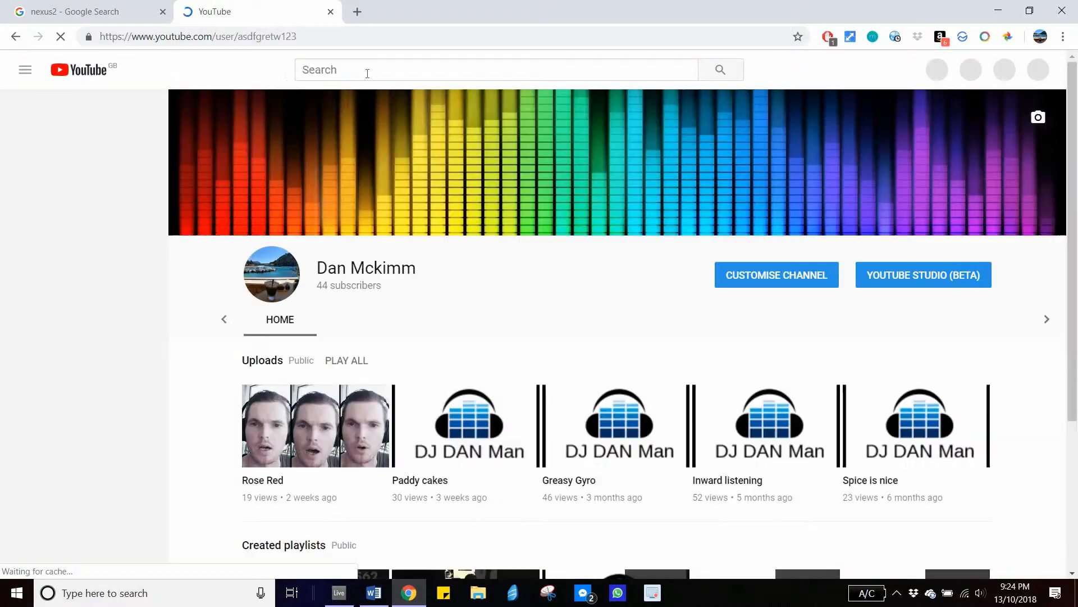
- Search YouTube for "melbourne bouce" and scroll through the results
left_click(366, 70)
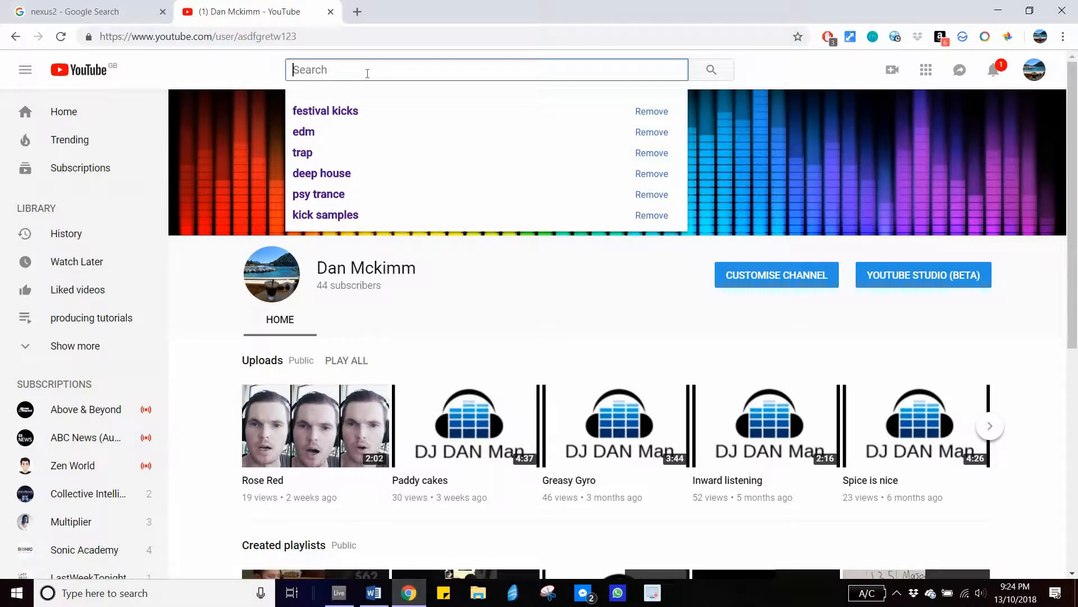
type("melbourne bouce")
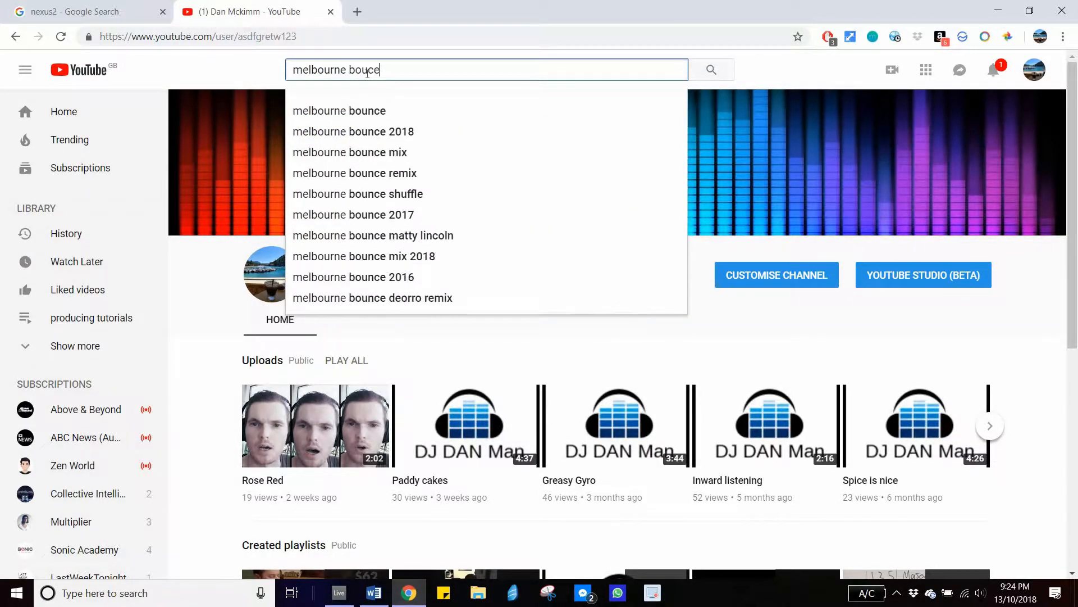
key("Return")
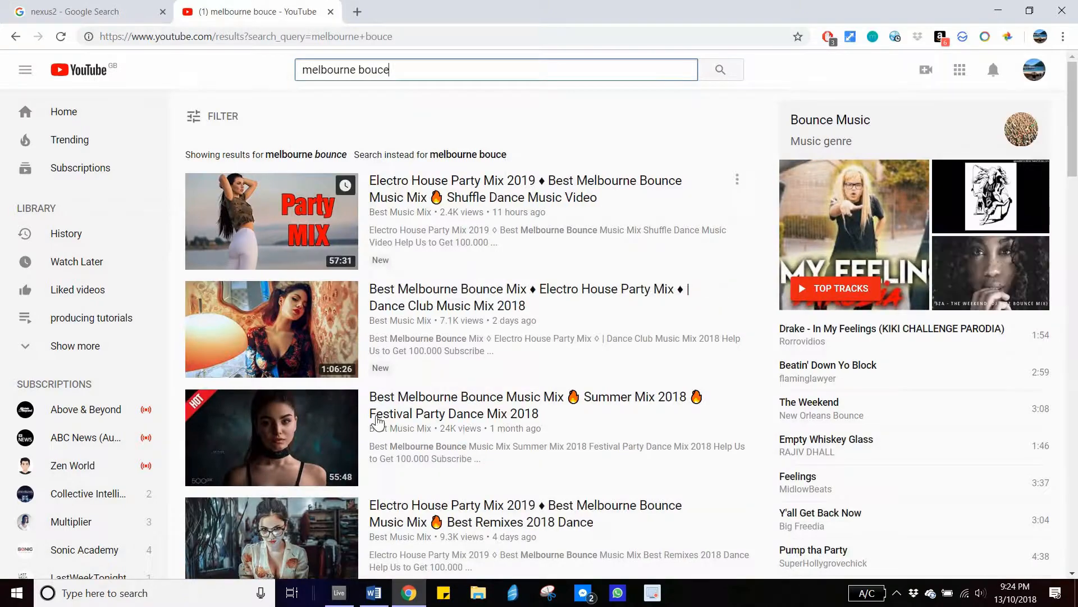
scroll(430, 374, "down", 10)
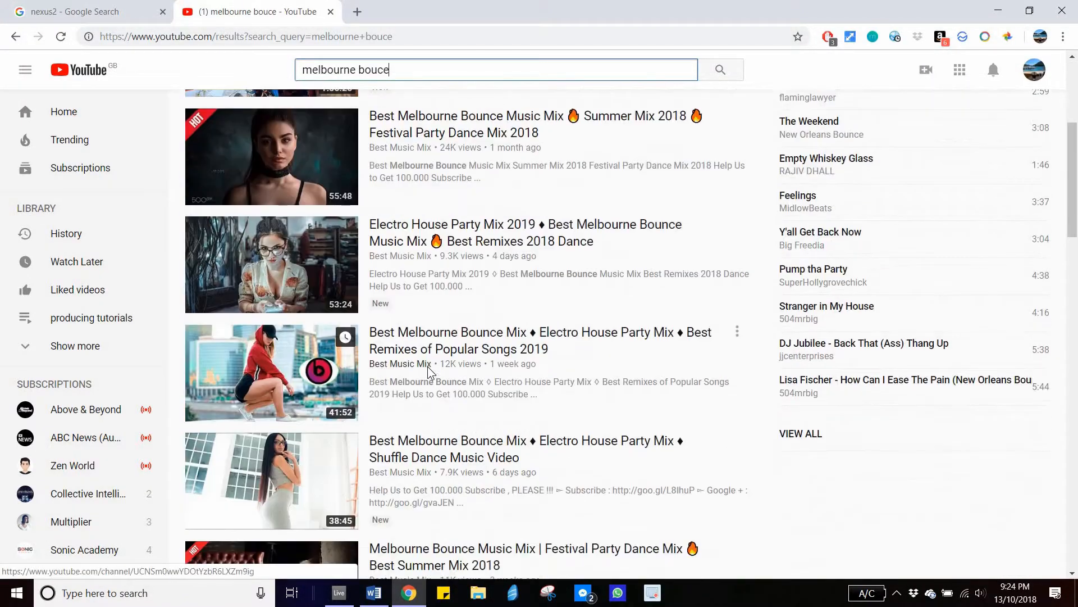
scroll(428, 387, "down", 19)
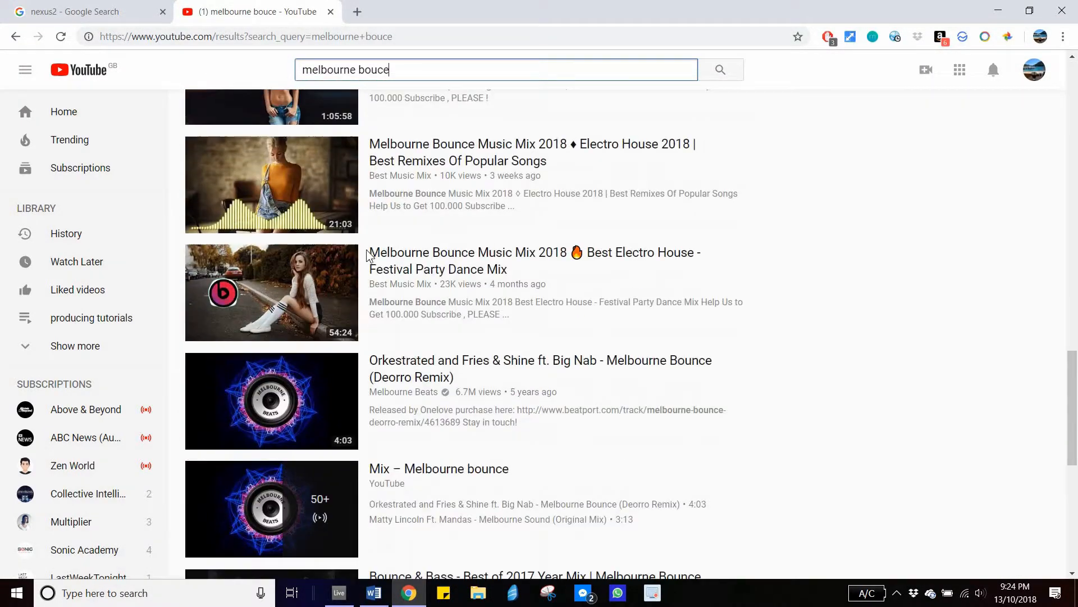
- Open the Orkestrated and Fries & Shine "Melbourne Bounce (Deorro Remix)" video and play and pause it
left_click(264, 128)
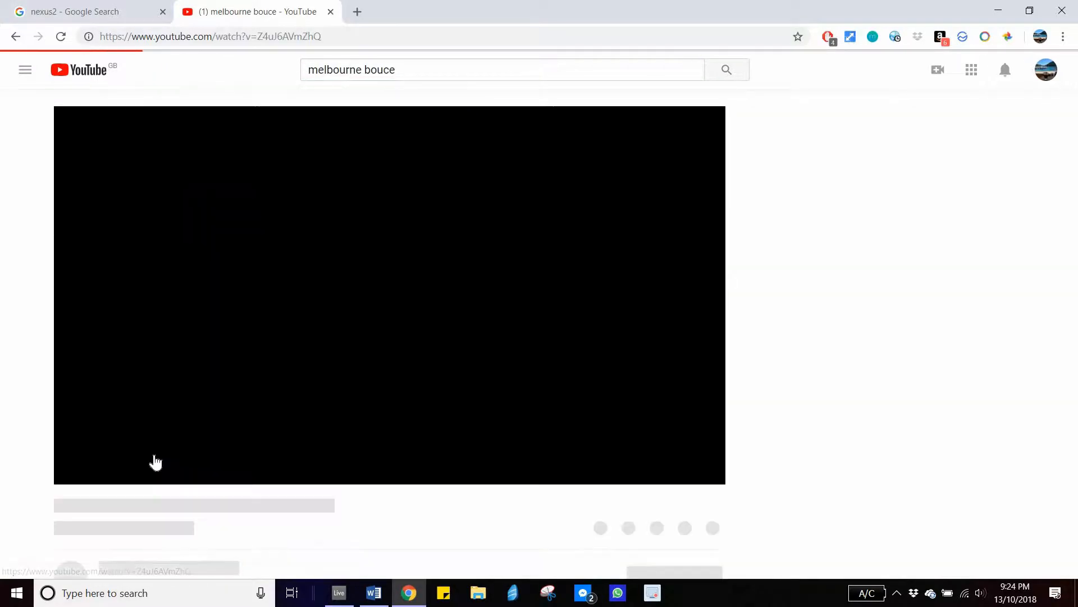
left_click(156, 458)
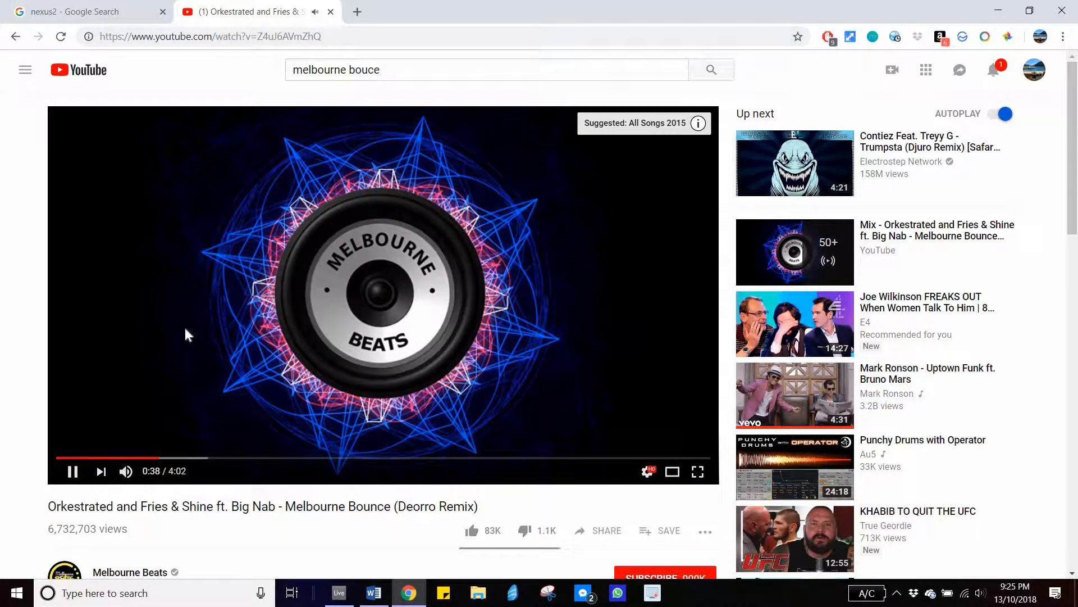
left_click(210, 372)
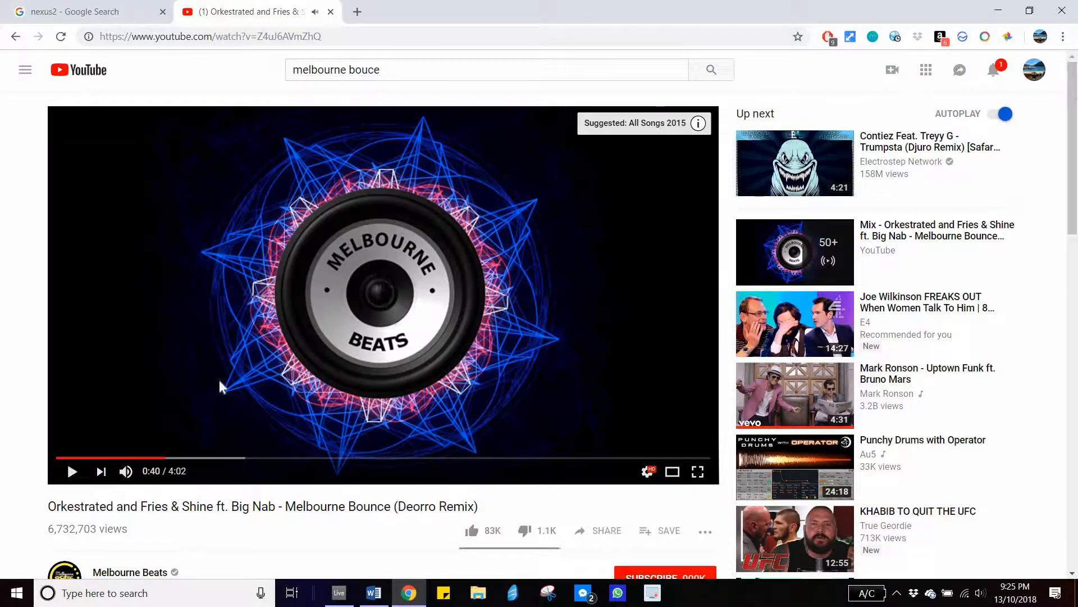
left_click(199, 336)
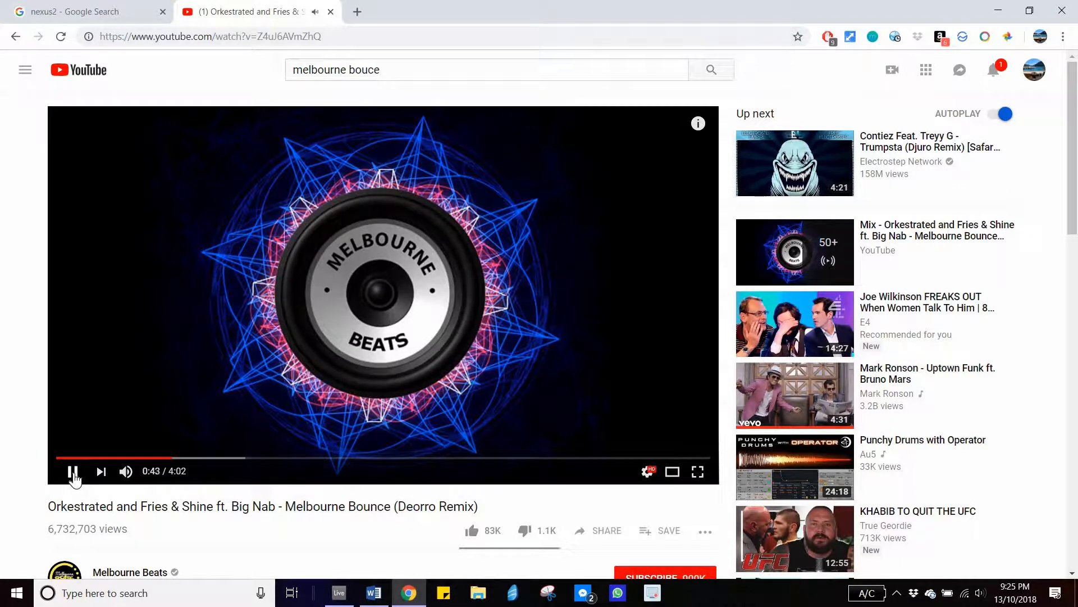
left_click(597, 303)
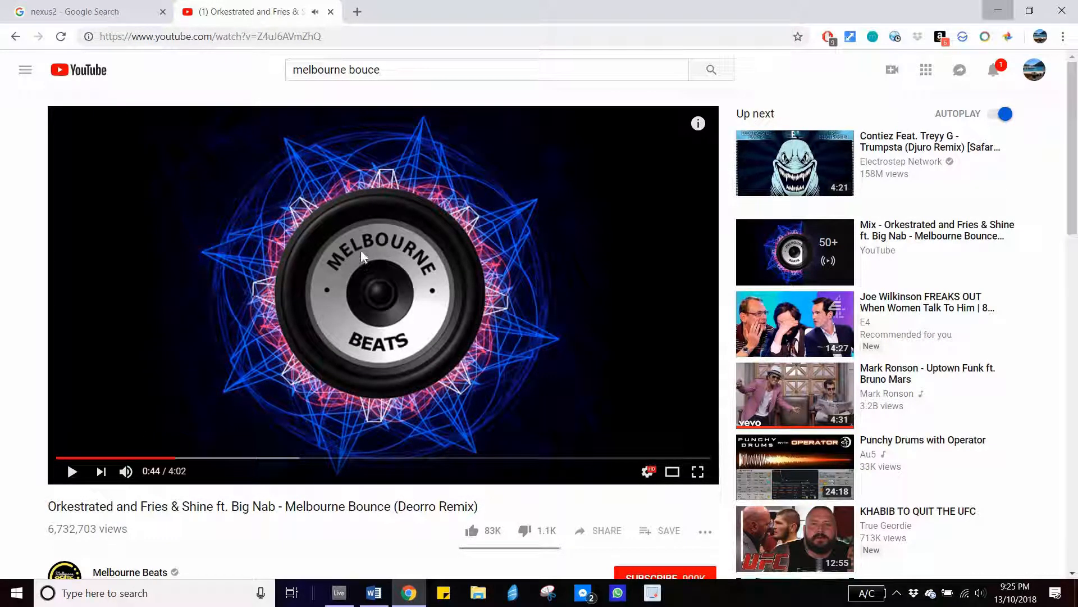
- Select the kick clip in Ableton Live and switch back to the browser
left_click(998, 10)
left_click(295, 212)
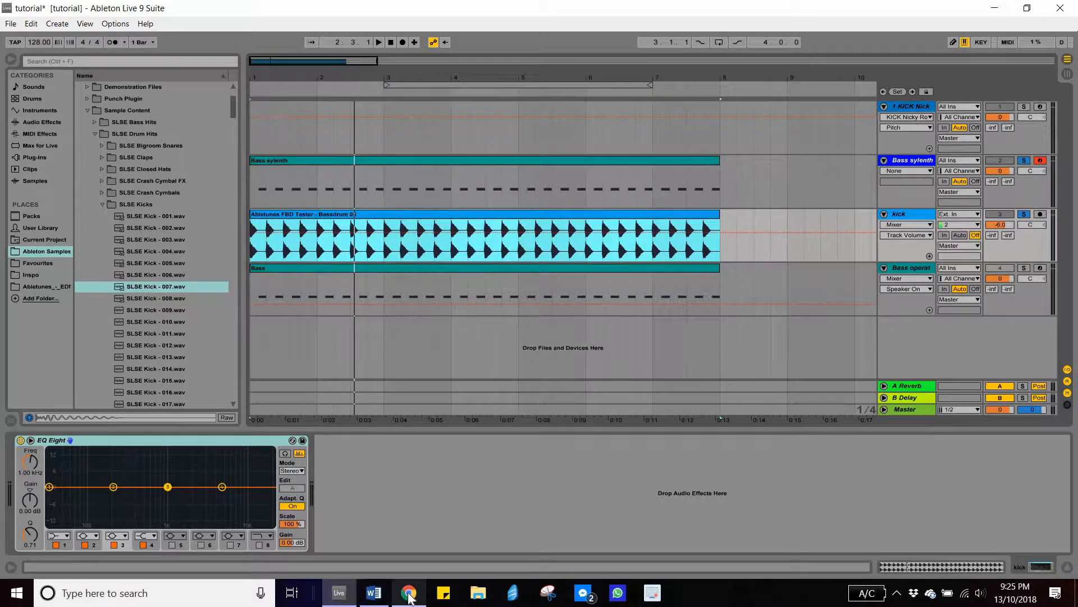
mouse_move(408, 596)
left_click(405, 547)
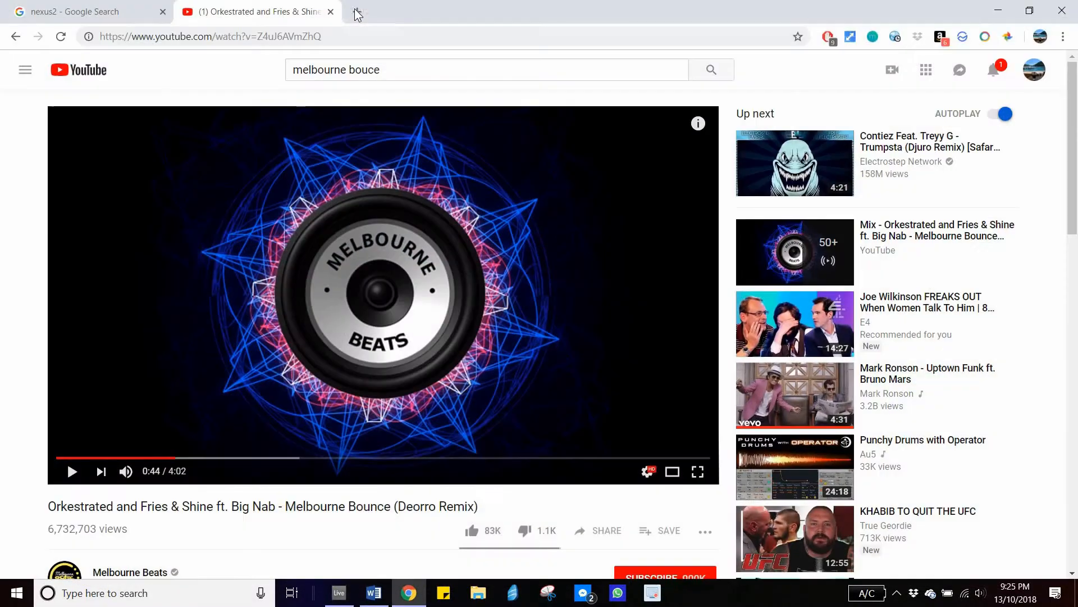
- Open YouTube in another new tab and search for "progressive trance"
left_click(357, 12)
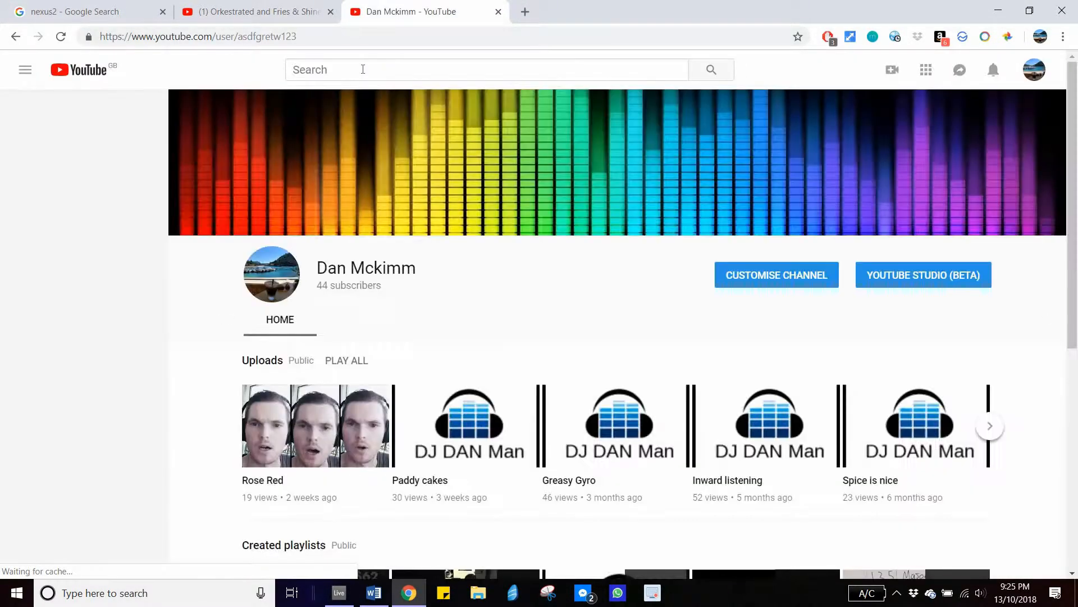
left_click(363, 69)
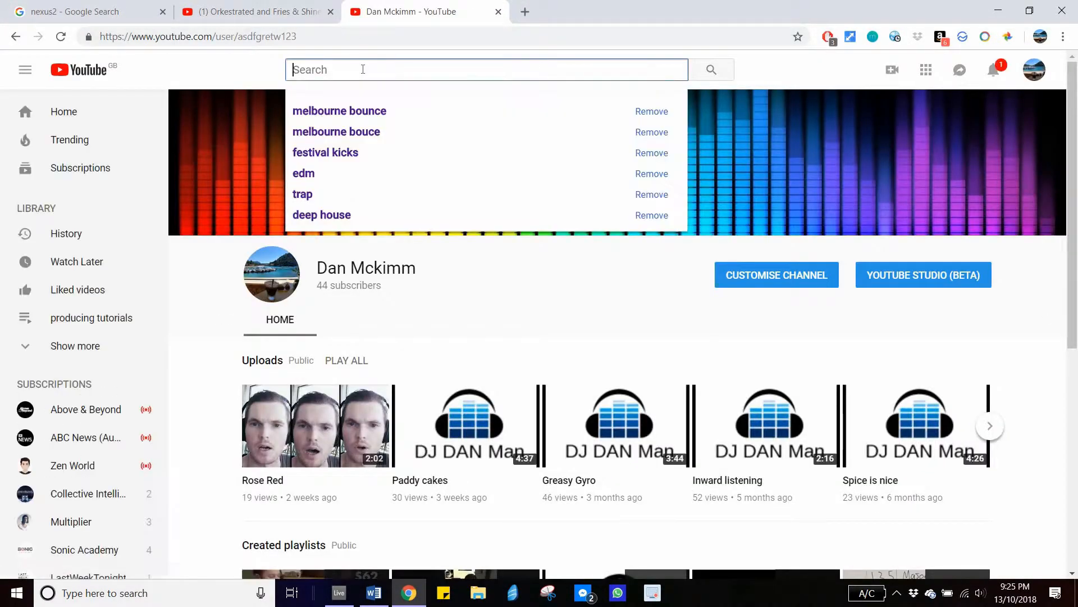
type("progressive tranc")
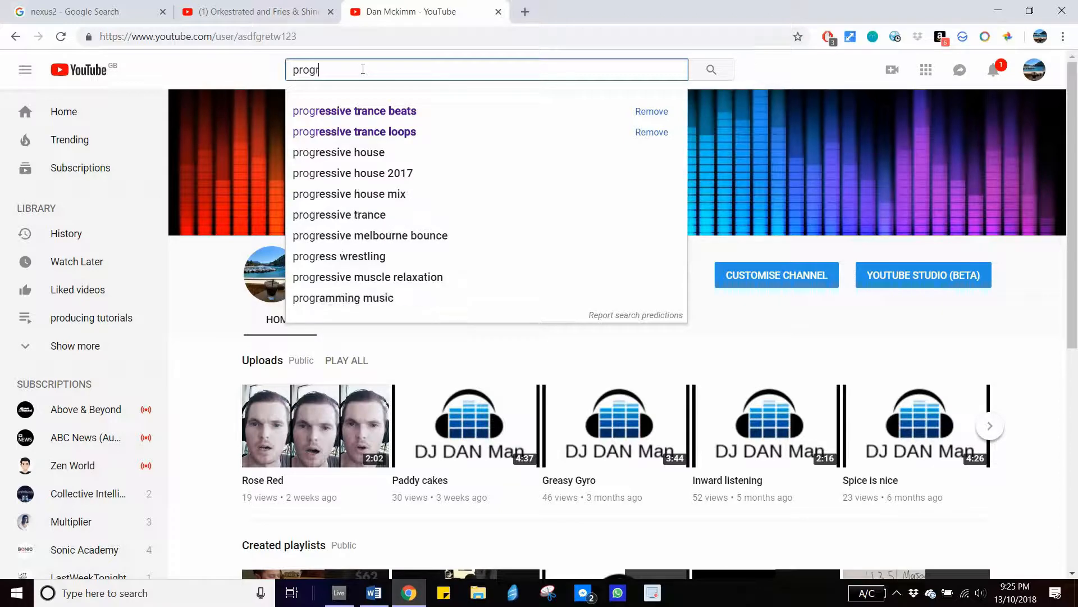
type("e")
key("Return")
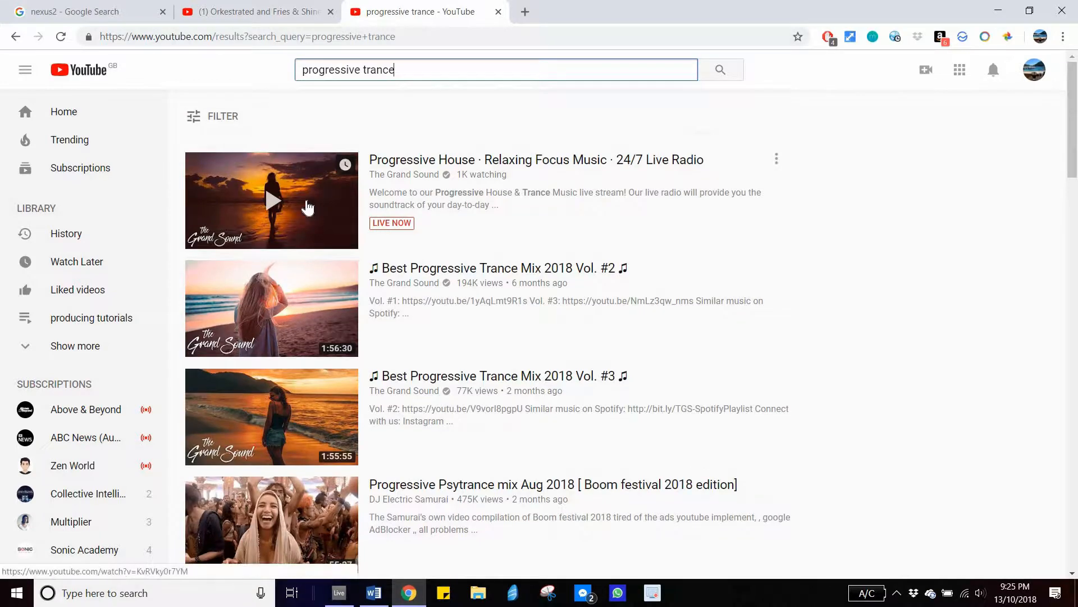
- Open the "Best Progressive Trance Mix 2018 Vol. #2" video from the search results
left_click(339, 247)
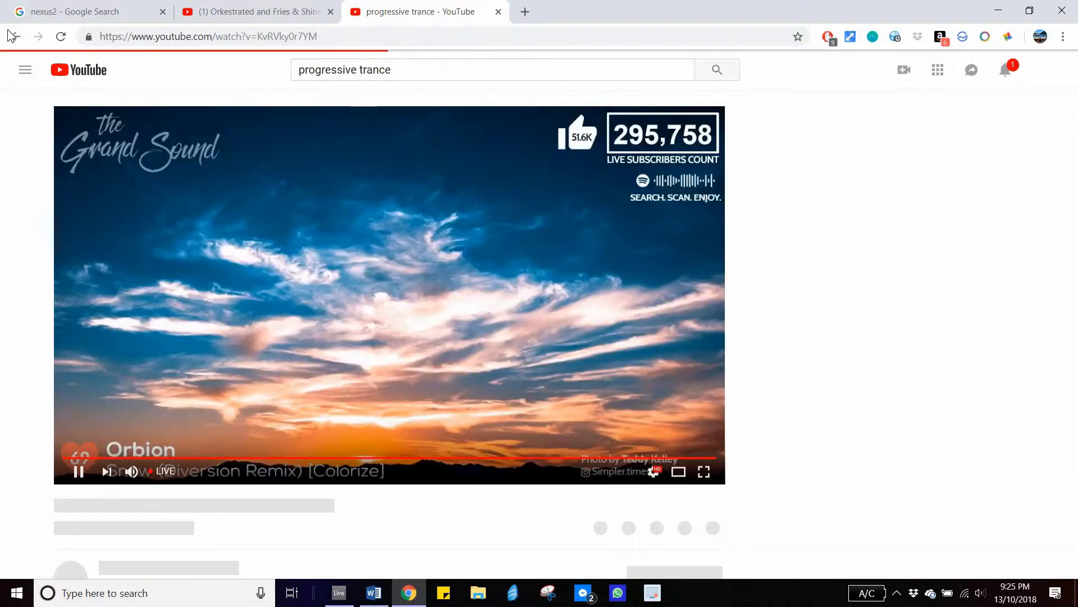
left_click(14, 37)
scroll(360, 202, "down", 2)
scroll(301, 170, "down", 1)
scroll(301, 171, "up", 1)
left_click(300, 171)
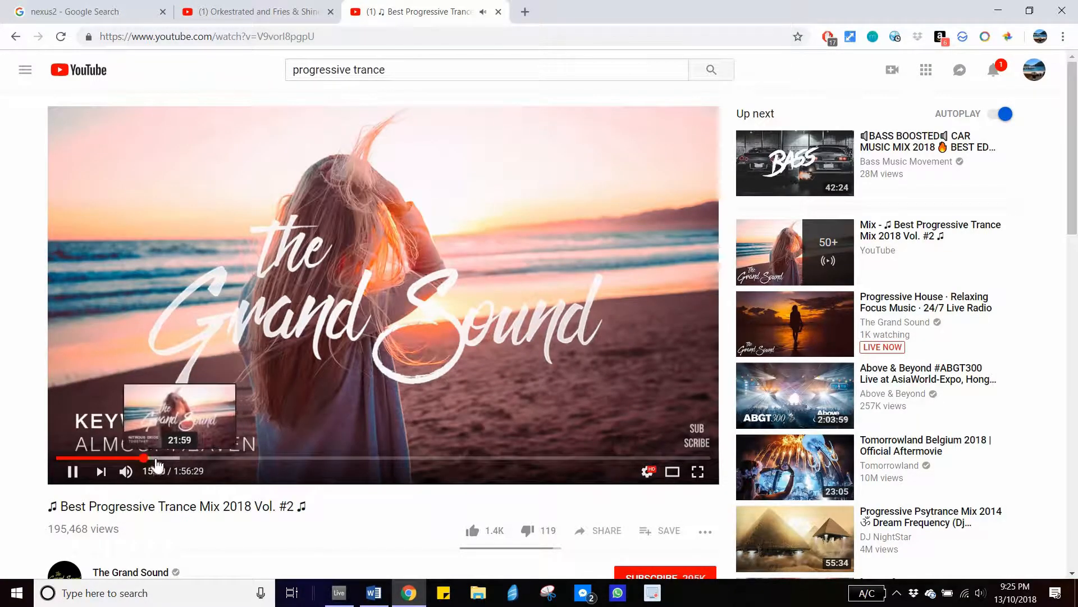
- Scrub through the progressive trance mix to a later track, then play and pause it
left_click(155, 457)
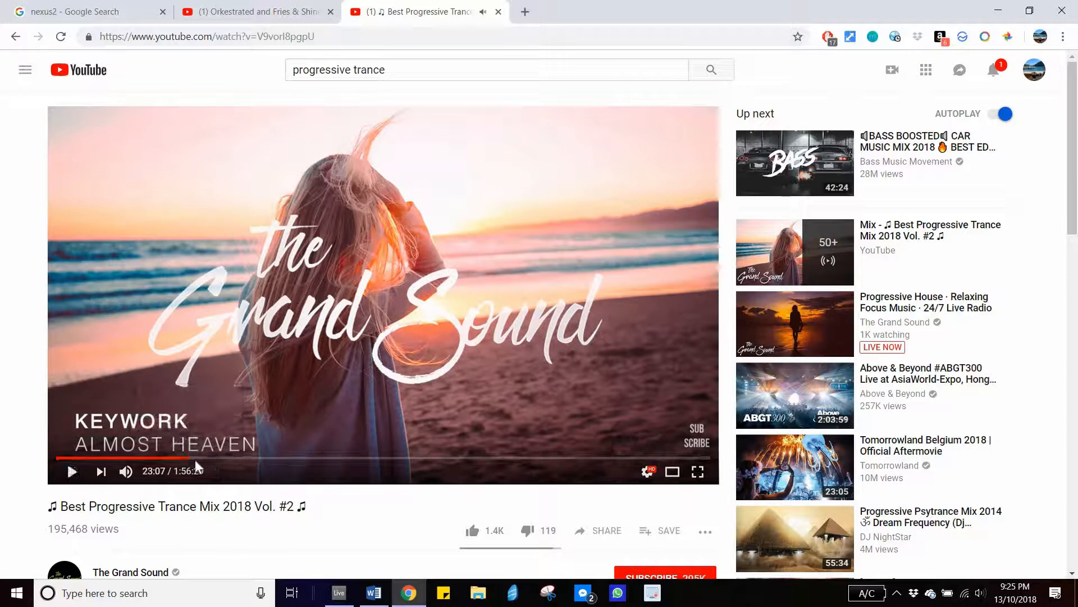
left_click(186, 458)
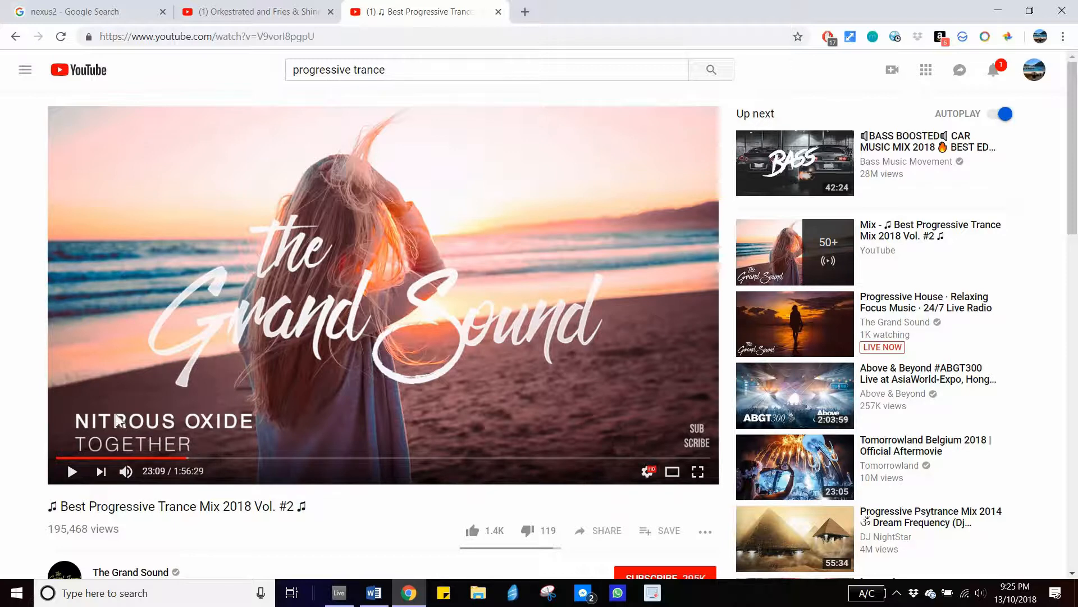
left_click(75, 478)
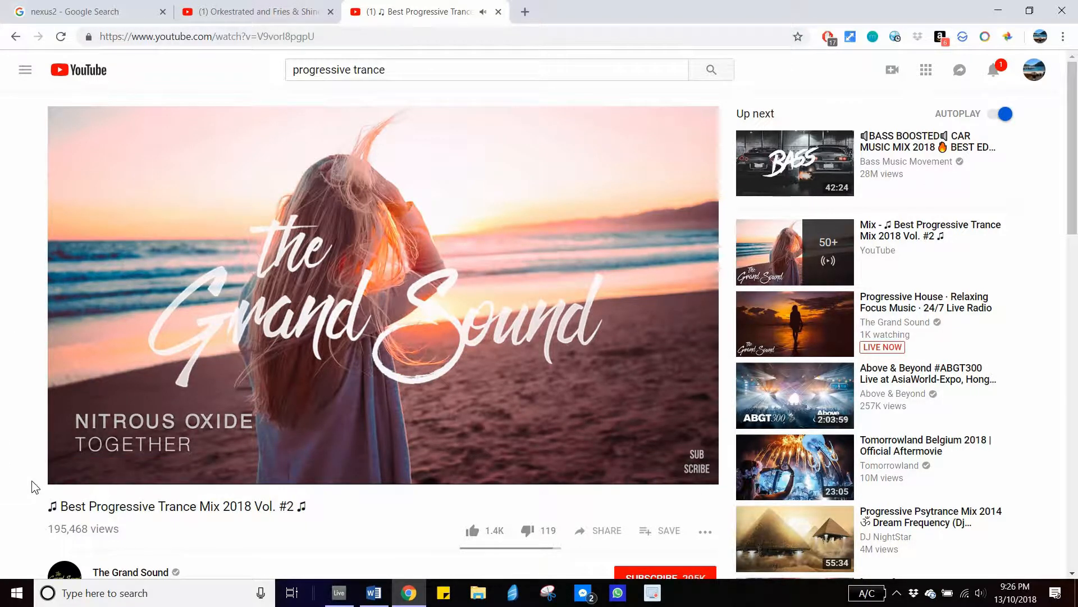
mouse_move(74, 471)
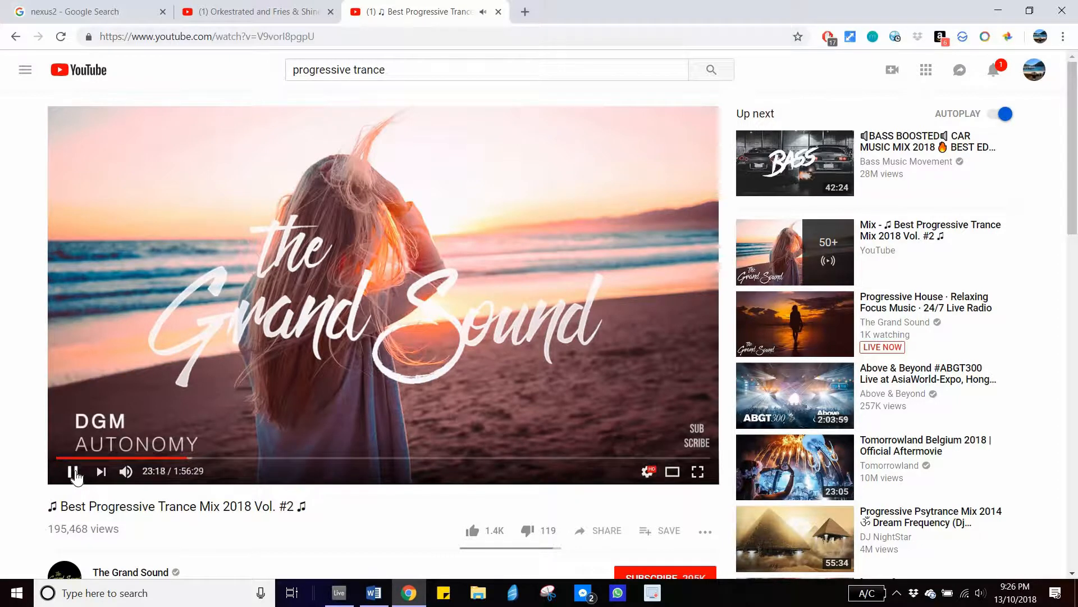
left_click(75, 473)
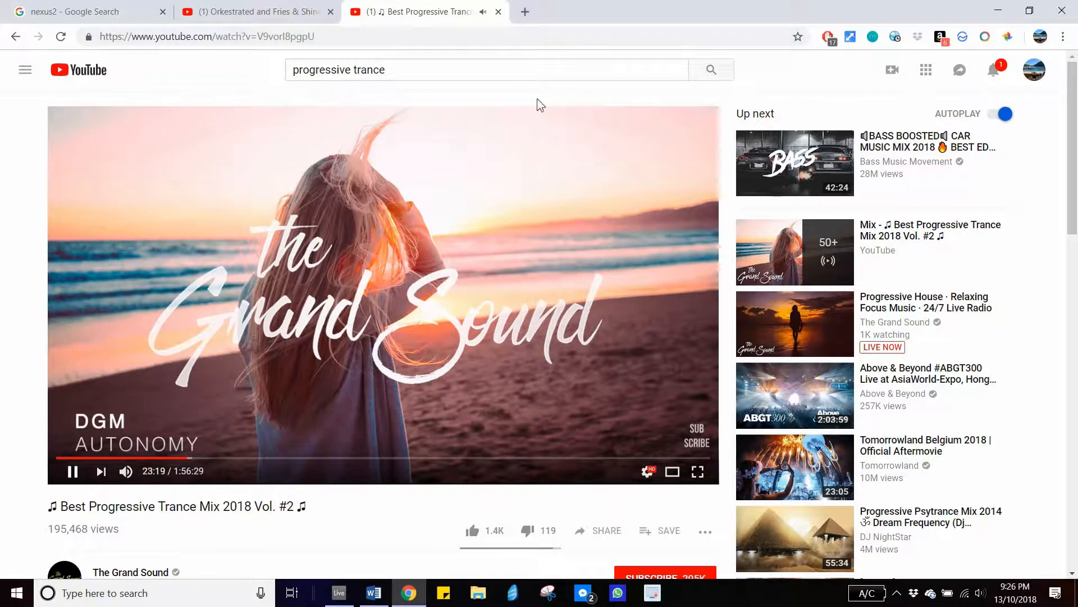
- Return to Ableton Live, solo the Bass sylenth track and open its clip in the note editor
left_click(1003, 13)
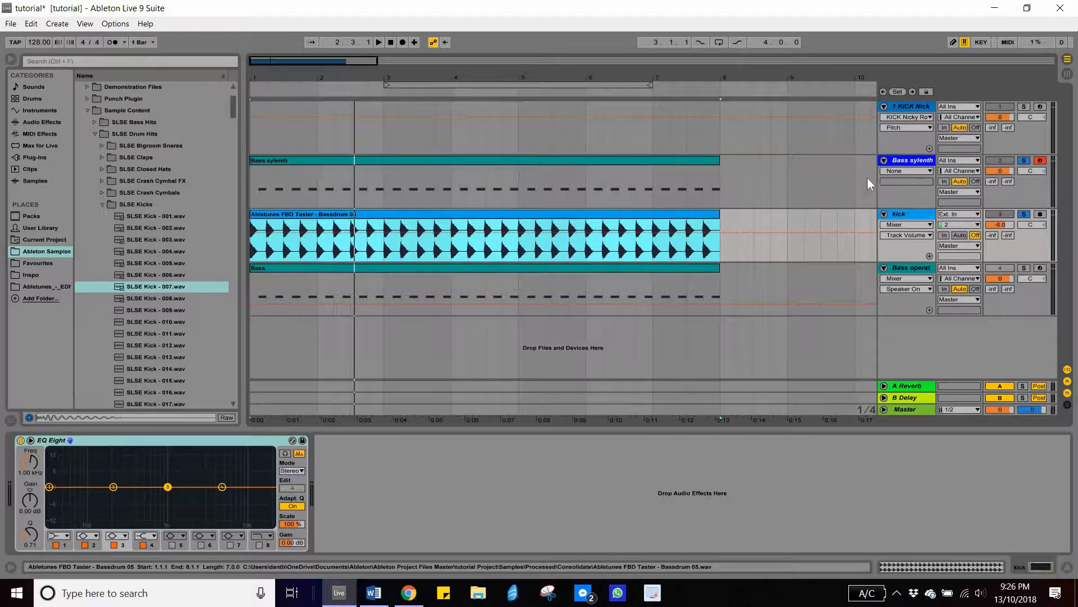
left_click(1025, 159)
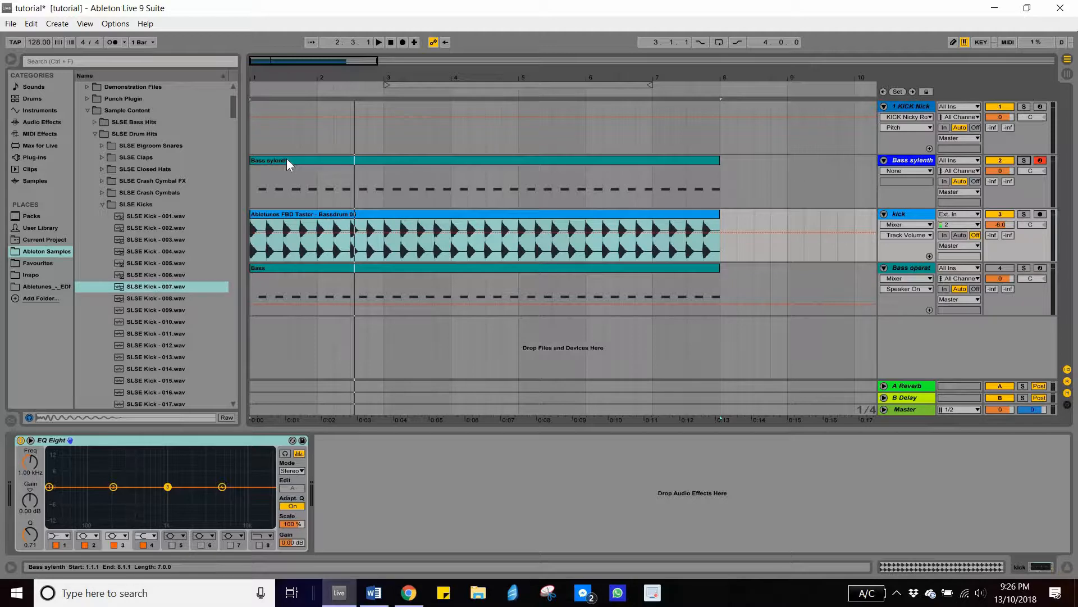
left_click(317, 160)
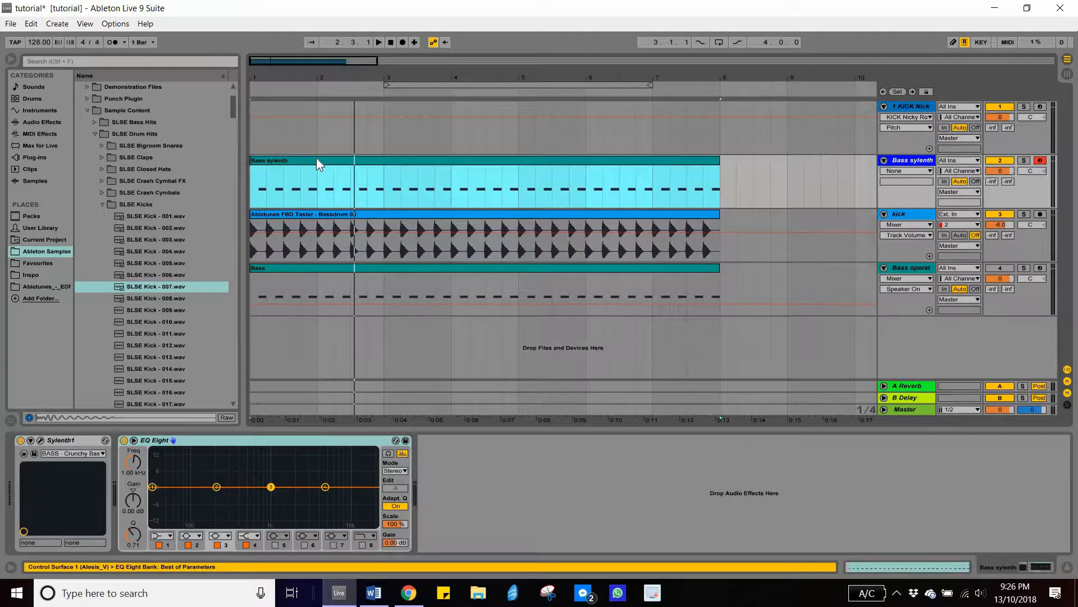
key("shift+Tab")
- Zoom into the first bar and reshape the opening G2 bass notes by shortening, duplicating and deleting notes
left_click(231, 248)
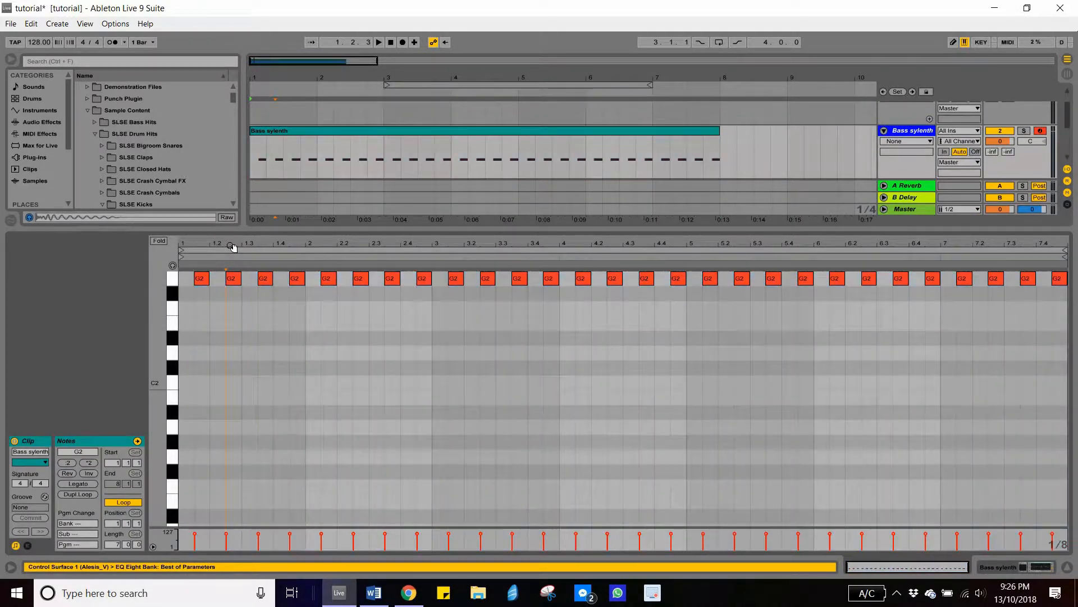
left_click_drag(232, 248, 292, 279)
left_click_drag(221, 280, 172, 284)
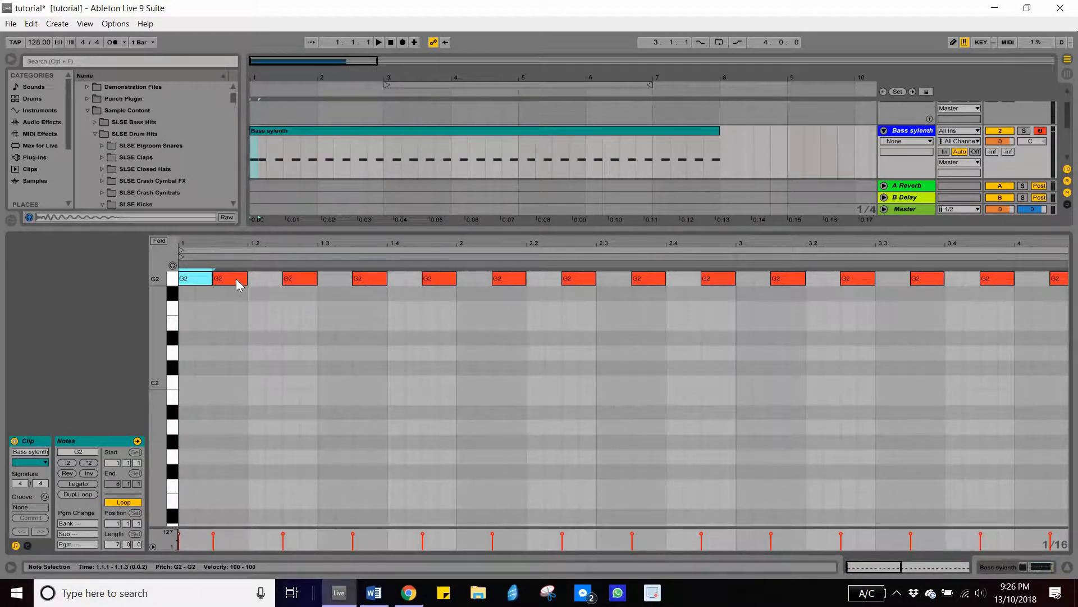
left_click_drag(239, 284, 297, 284)
key("Left")
key("Left")
left_click_drag(283, 278, 281, 279)
key("ctrl+d")
key("ctrl+d")
left_click(287, 279)
key("Delete")
- Move a G2 note later within the first bar and audition the bass rhythm
key("space")
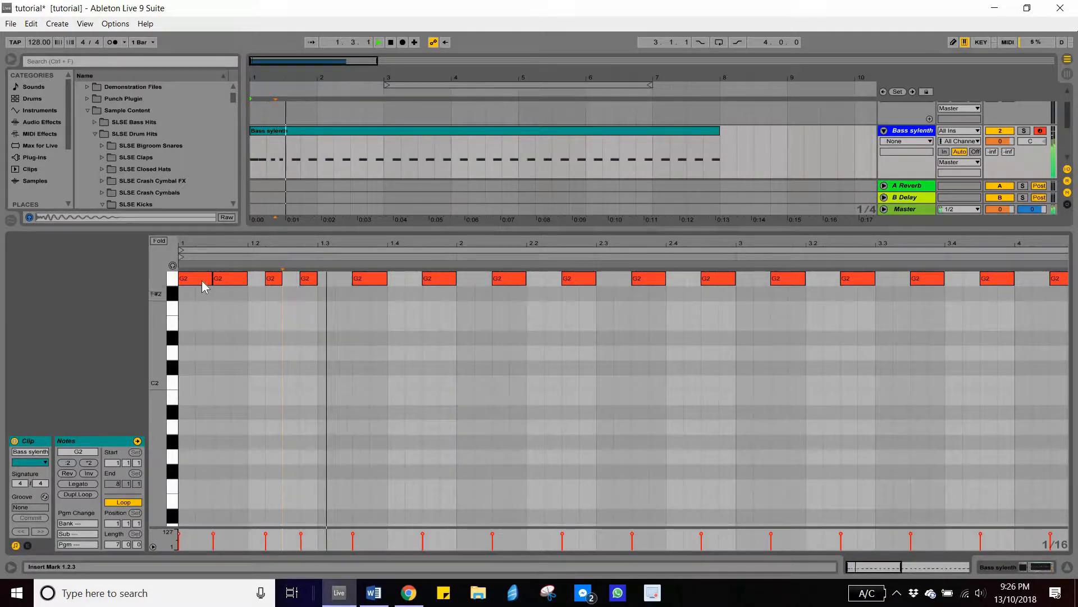
key("space")
left_click(365, 278)
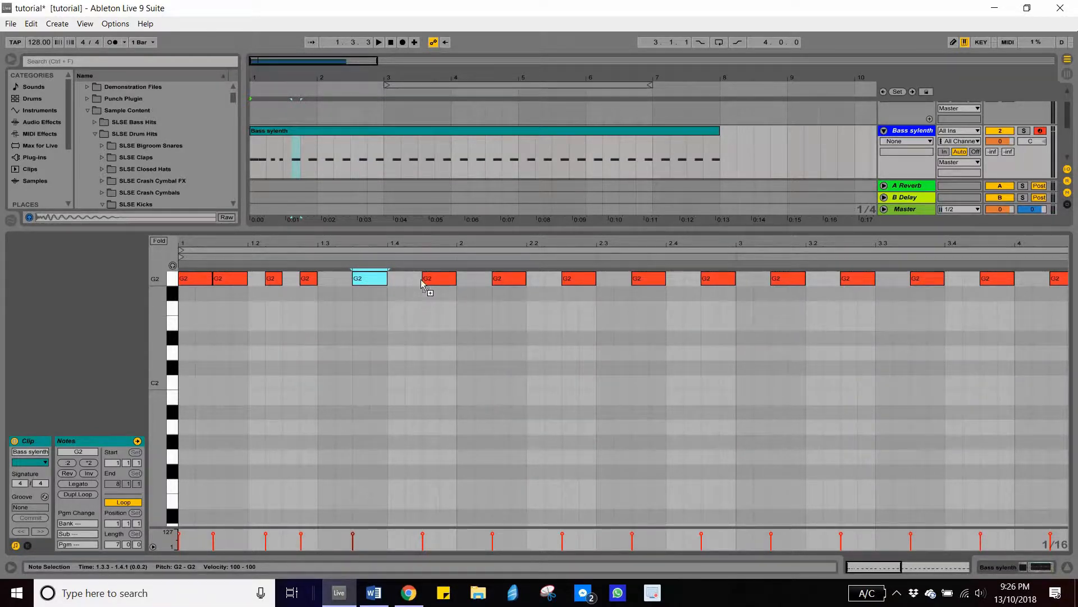
left_click_drag(369, 278, 421, 279)
key("space")
key("space")
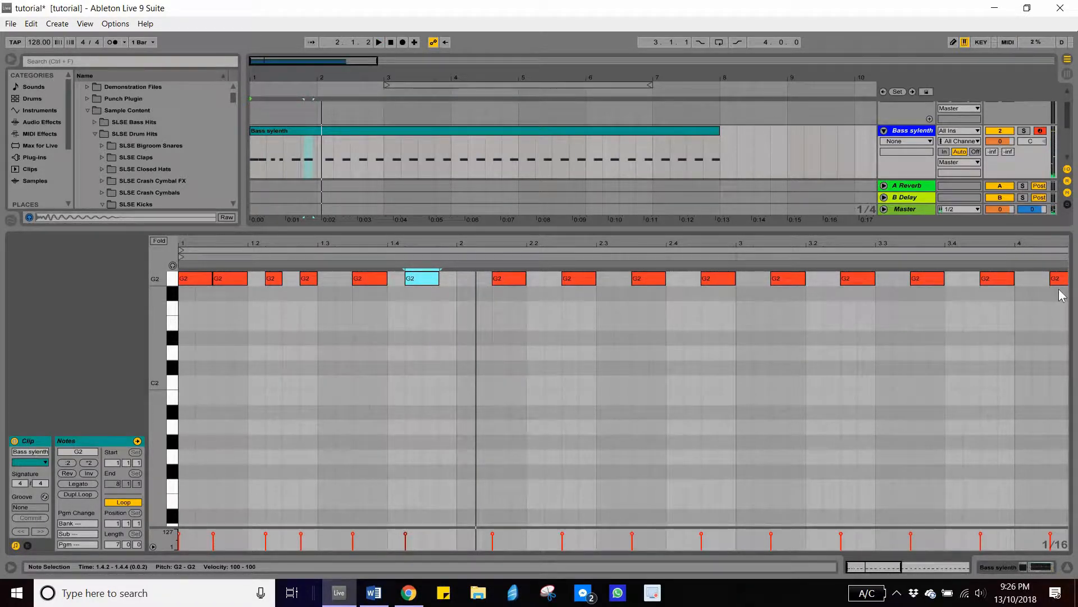
- Delete all bass notes after the first bar of the clip
left_click_drag(477, 280, 1062, 295)
key("Delete")
left_click_drag(401, 245, 401, 224)
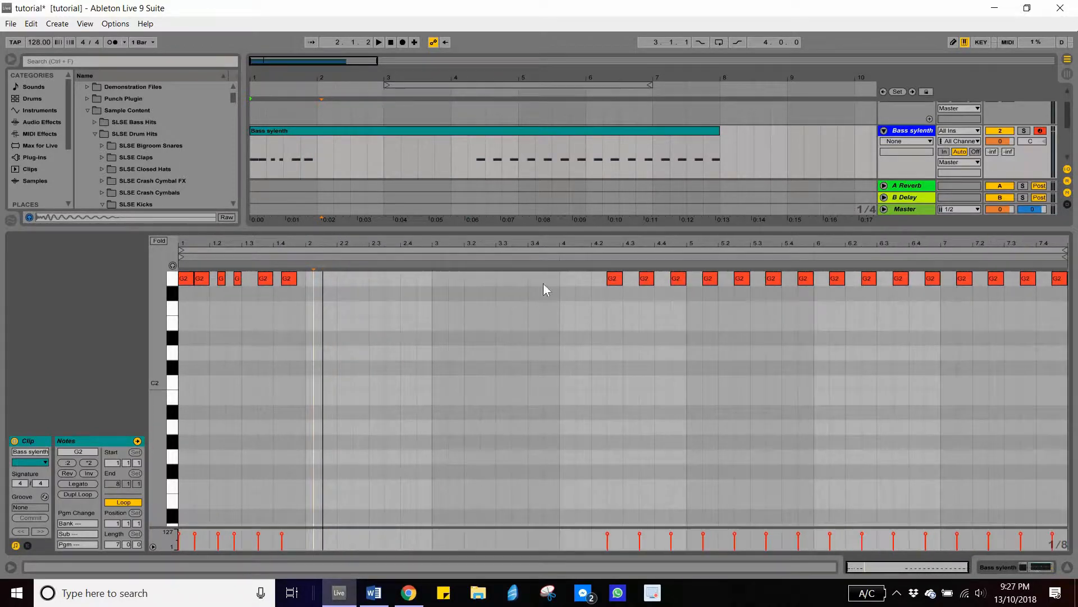
left_click_drag(560, 279, 1065, 315)
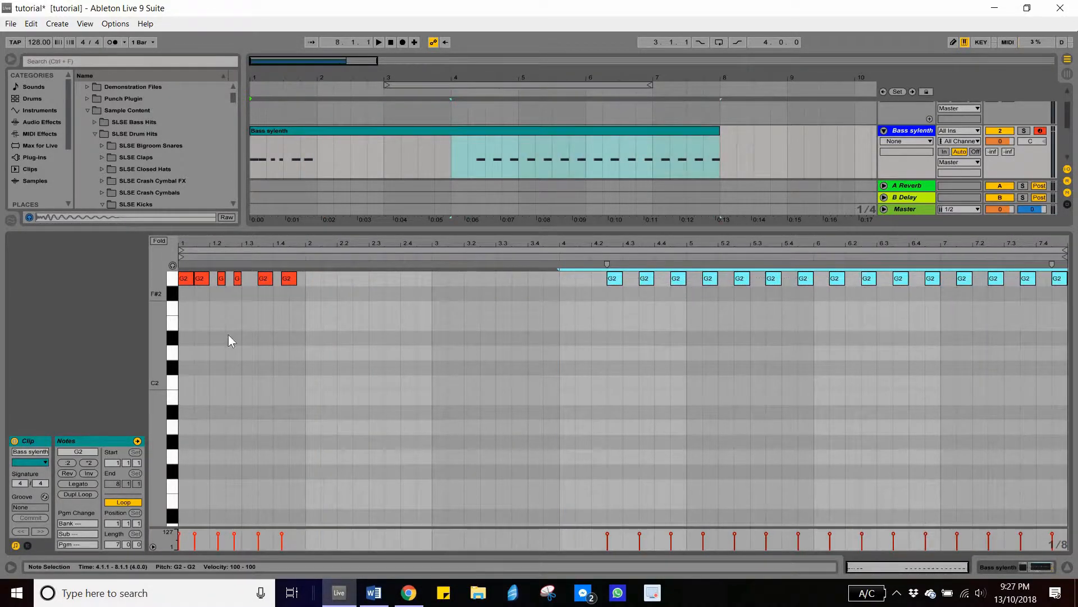
key("Delete")
- Select the one-bar bass riff and duplicate it three times to fill the clip
left_click(304, 278)
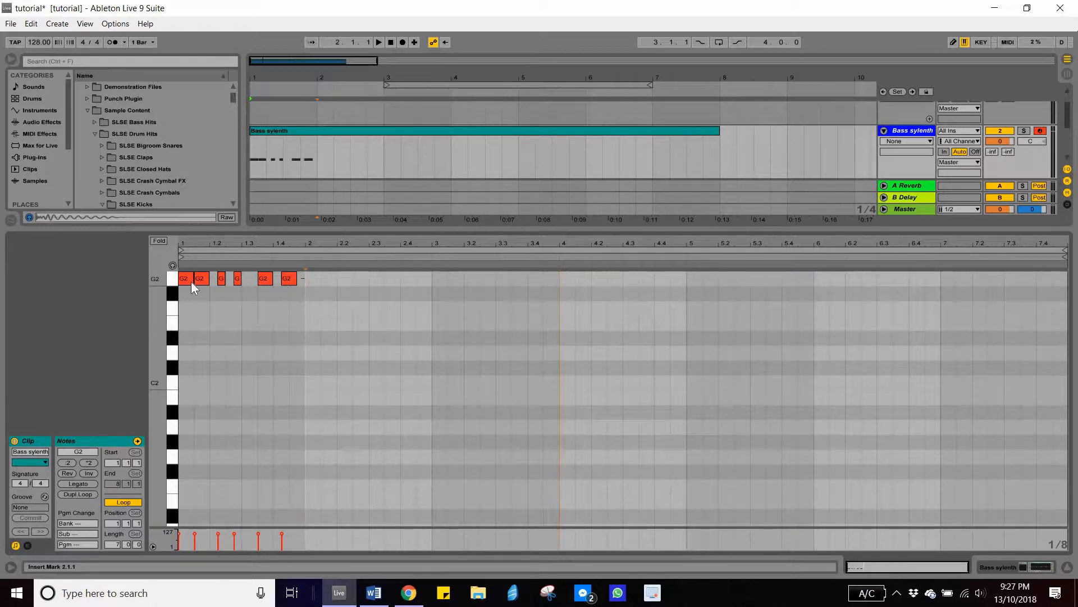
key("ctrl+a")
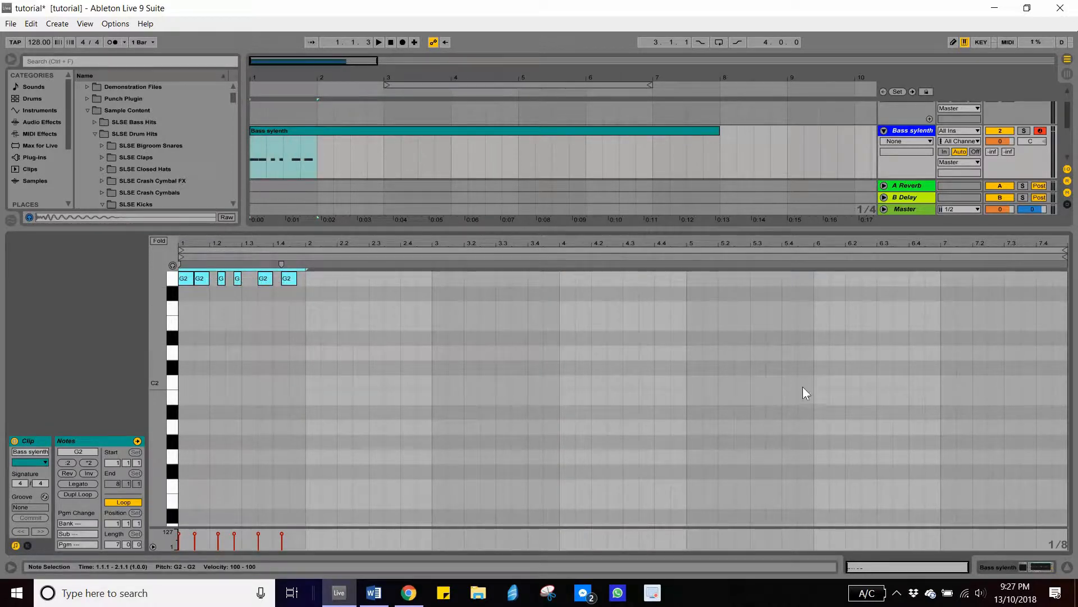
key("ctrl+d")
key("ctrl+d")
key("ctrl+d")
key("ctrl+d")
key("ctrl+d")
key("ctrl+d")
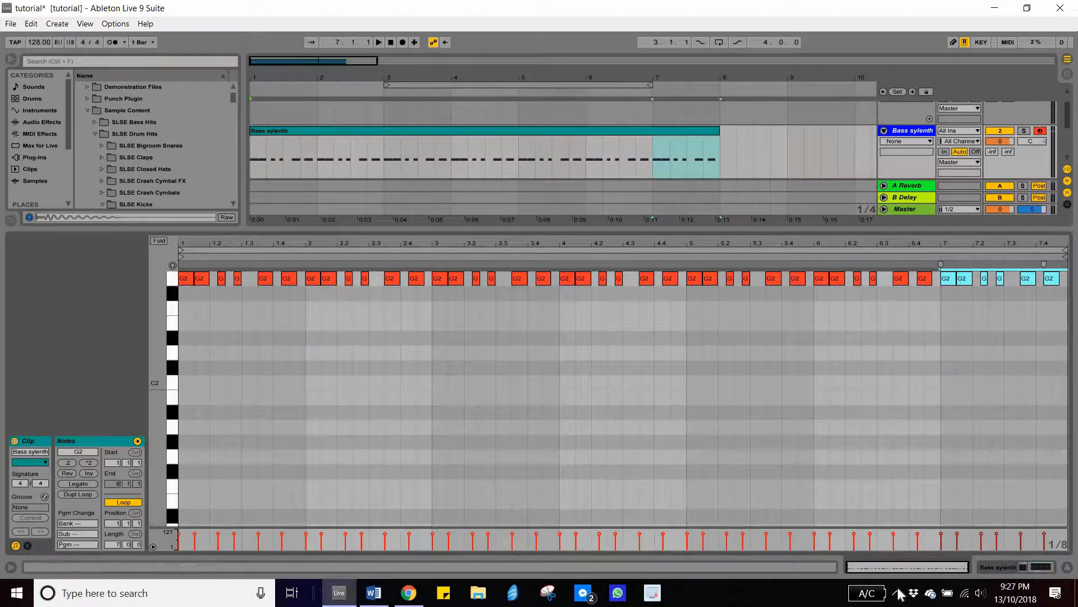
- Disable f.lux until sunrise from the system tray
left_click(897, 593)
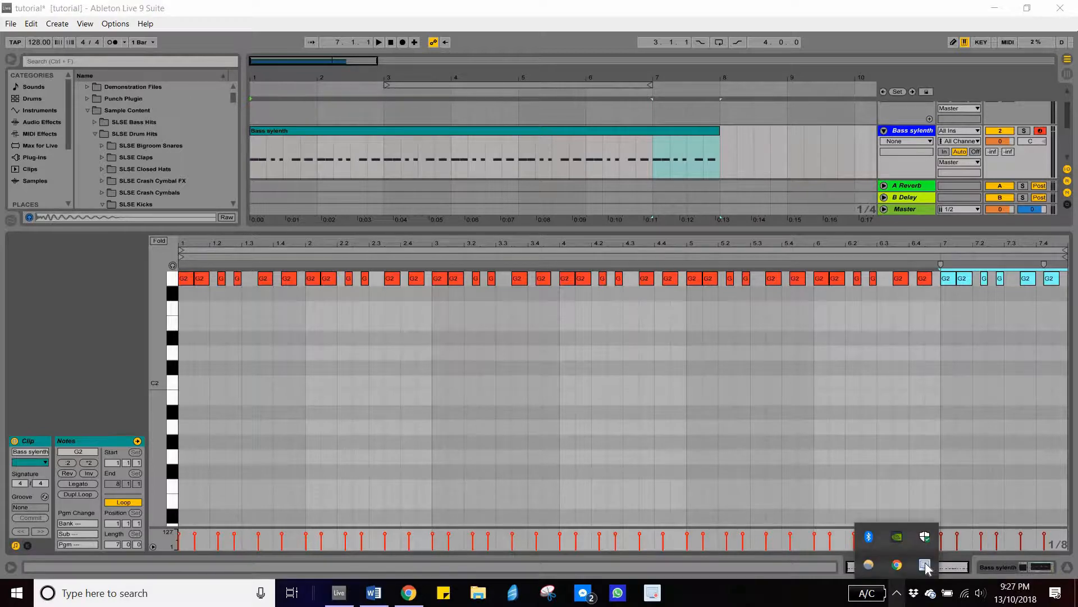
right_click(866, 561)
mouse_move(861, 532)
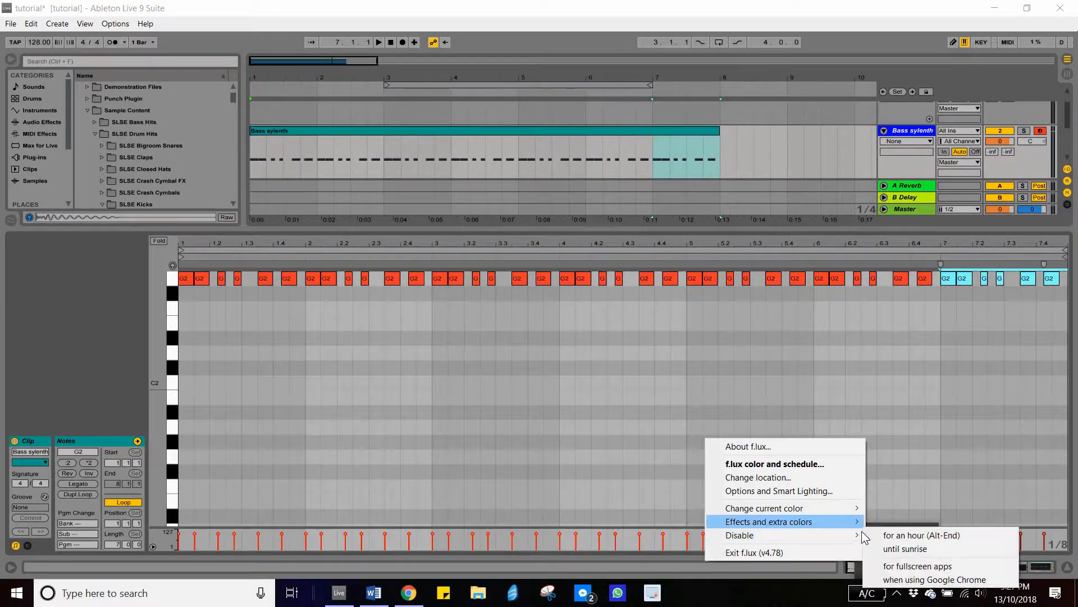
left_click(918, 553)
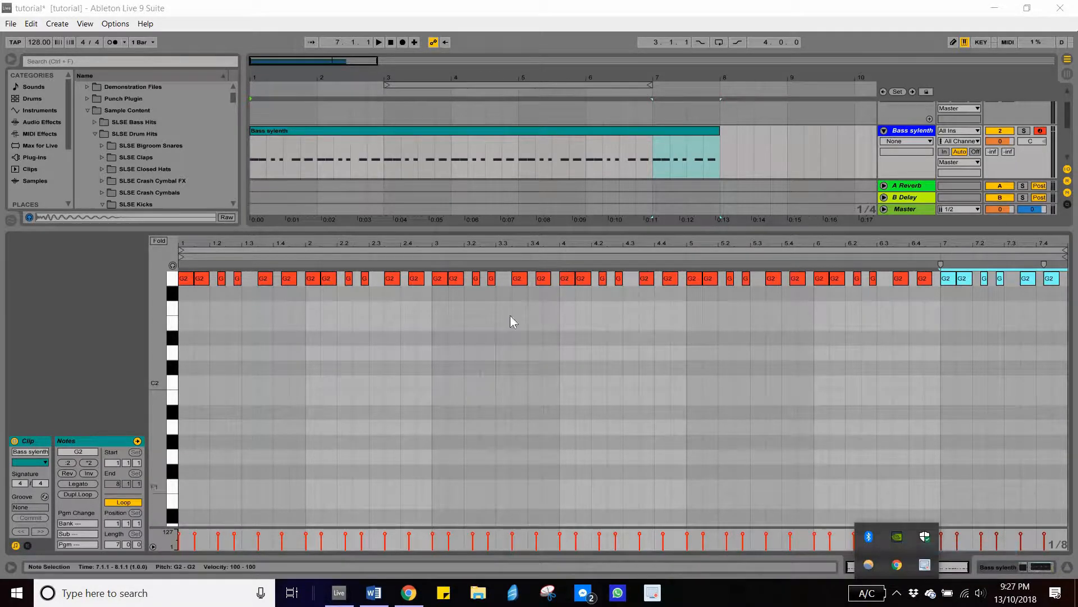
- Hide the clip detail view, solo the kick track and start playback
left_click(212, 257)
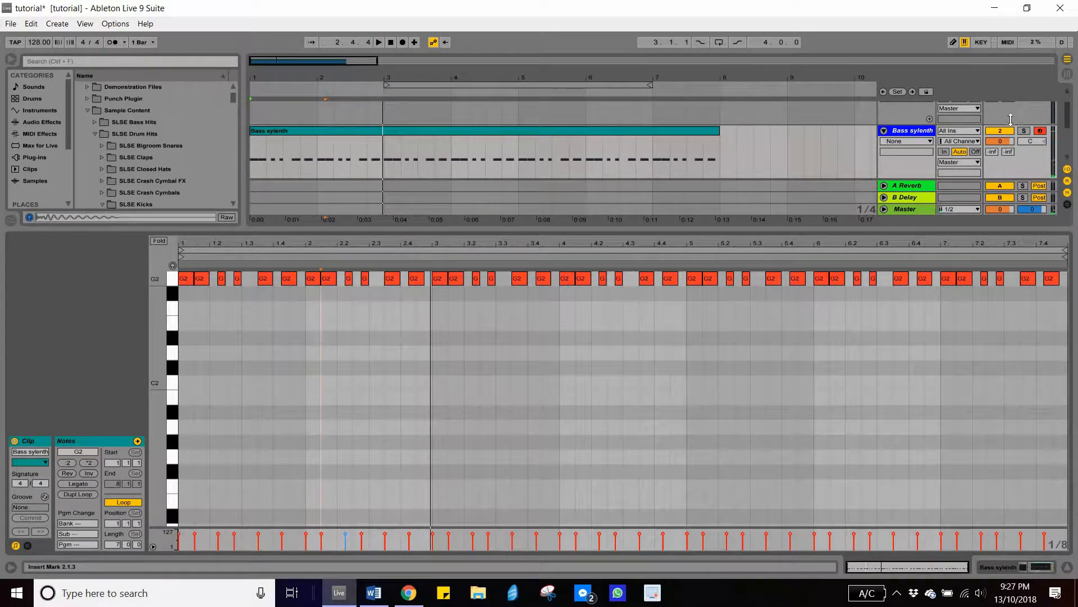
left_click(1068, 568)
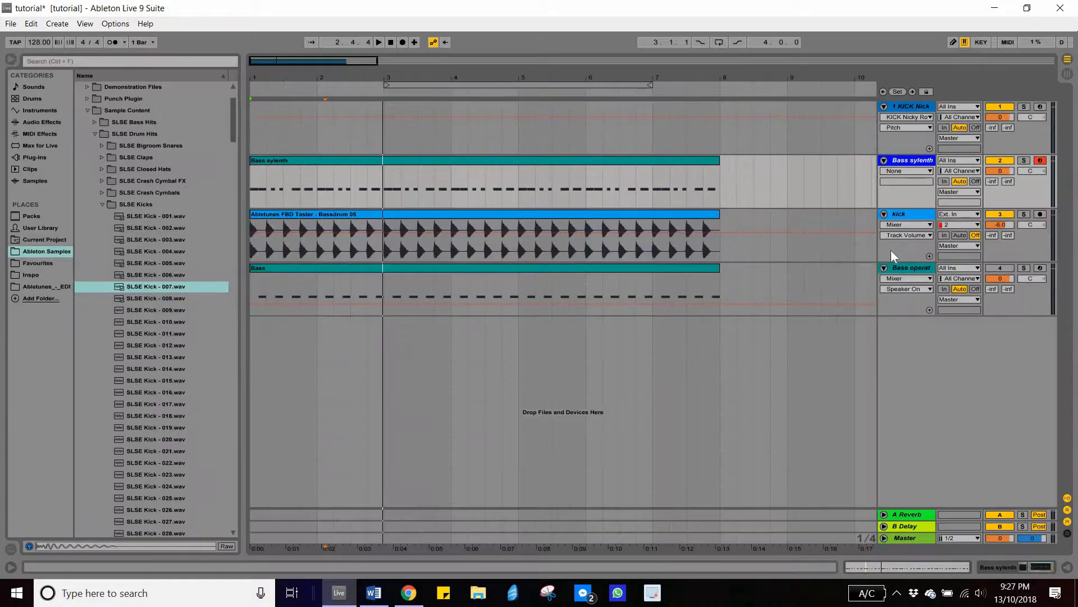
left_click(1023, 214)
key("space")
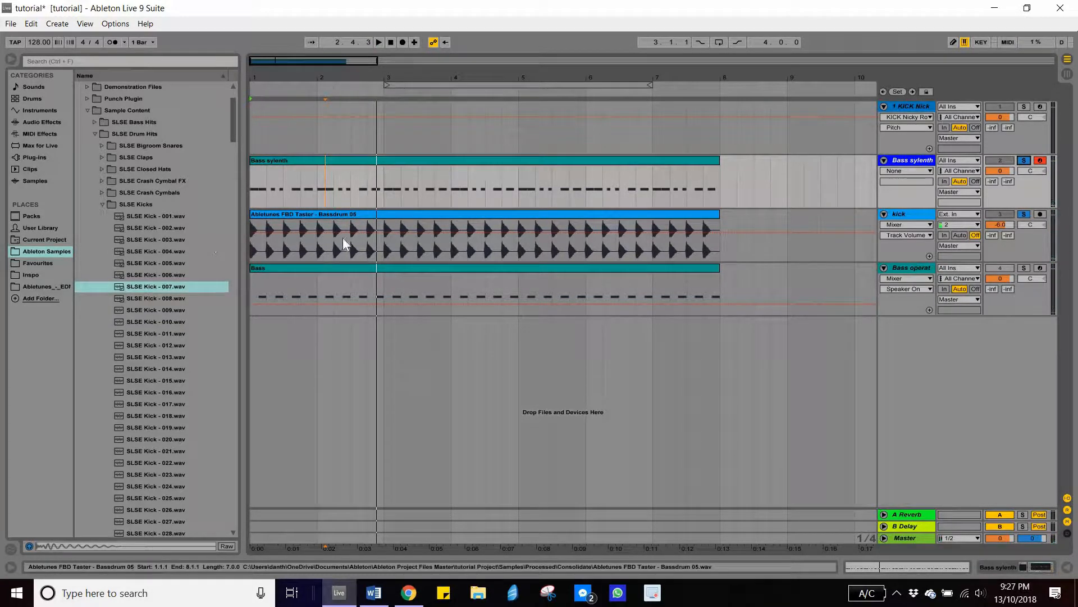
- Replace the kick track's clip with the SLSE Kick - 007.wav sample at the start of the track
left_click(338, 214)
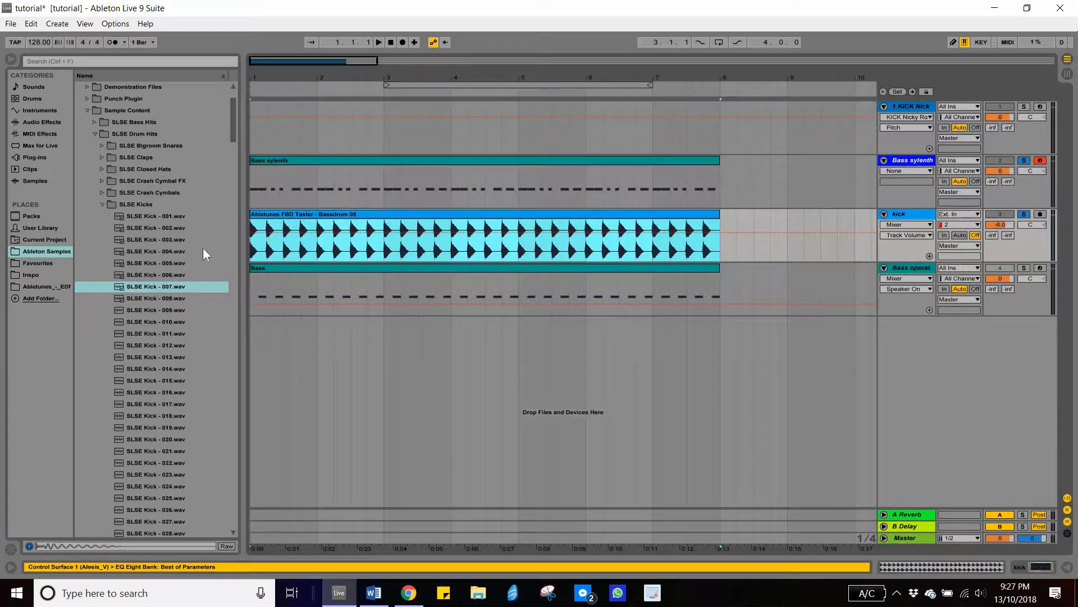
key("Delete")
left_click_drag(150, 288, 268, 239)
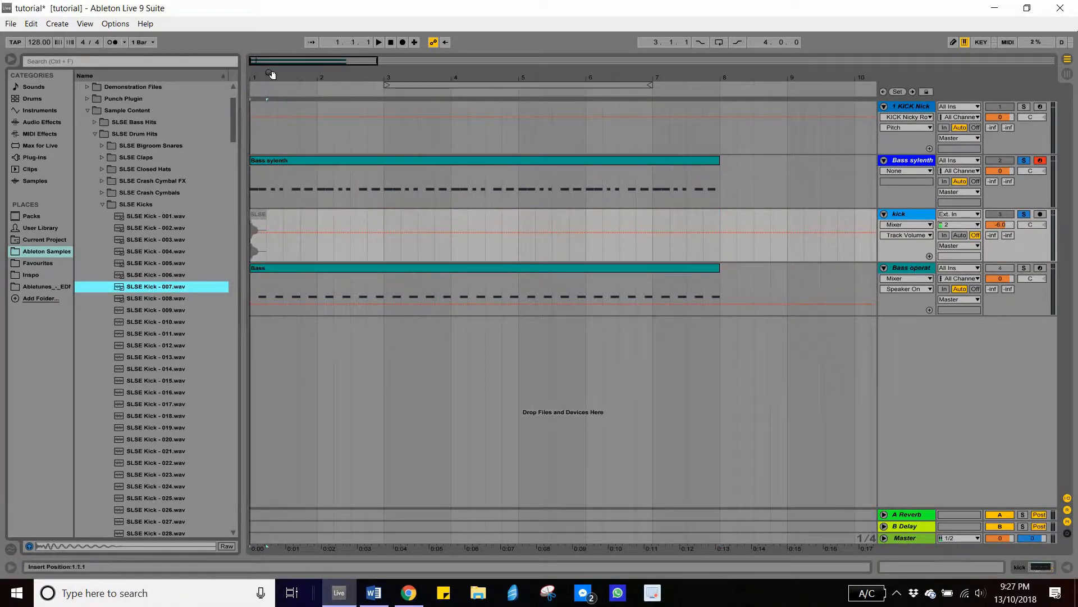
- Duplicate the kick sample repeatedly until the kicks fill the track up to bar 8
left_click_drag(301, 75, 278, 218)
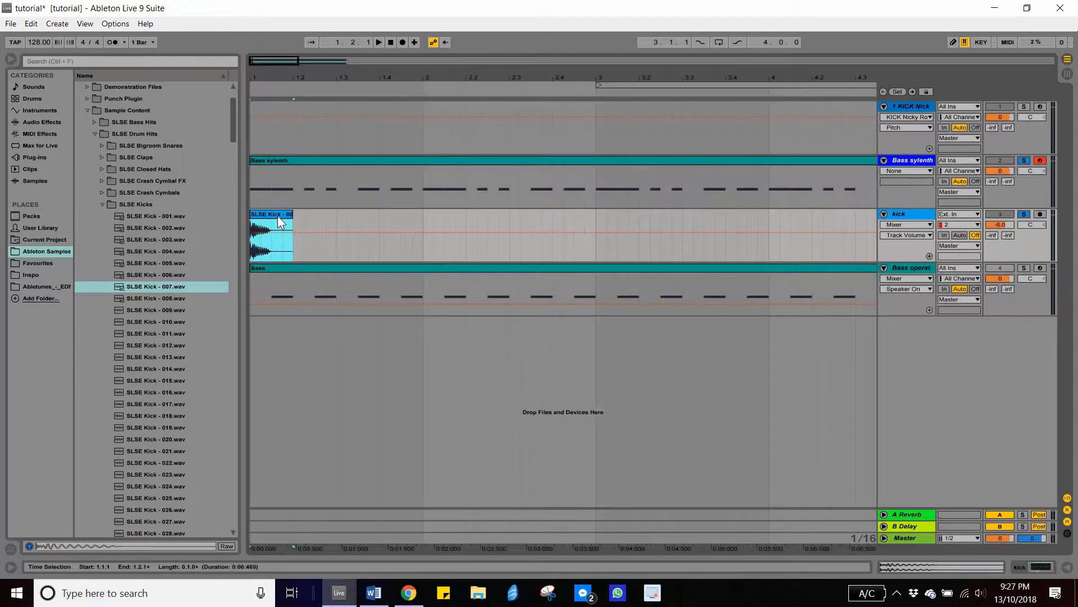
key("ctrl+d")
left_click(334, 215)
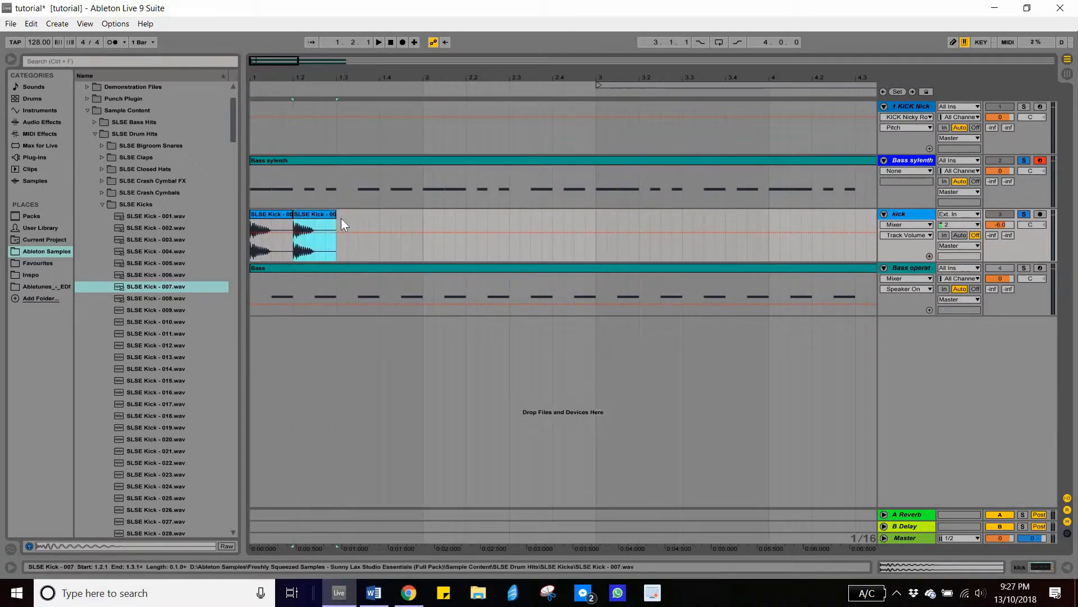
key("ctrl+d")
key("ctrl+d")
key("ctrl+d")
key("ctrl+d")
key("ctrl+d")
key("ctrl+d")
key("ctrl+d")
key("ctrl+d")
key("ctrl+d")
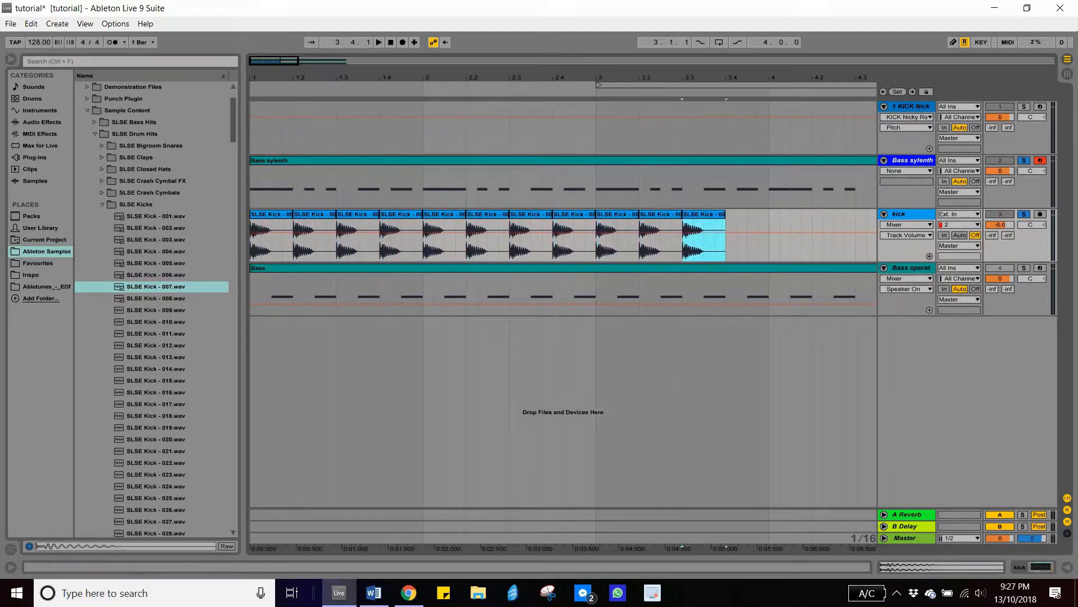
key("minus")
key("ctrl+d")
key("ctrl+d")
key("ctrl+d")
key("ctrl+d")
key("ctrl+d")
key("ctrl+d")
key("ctrl+d")
key("ctrl+d")
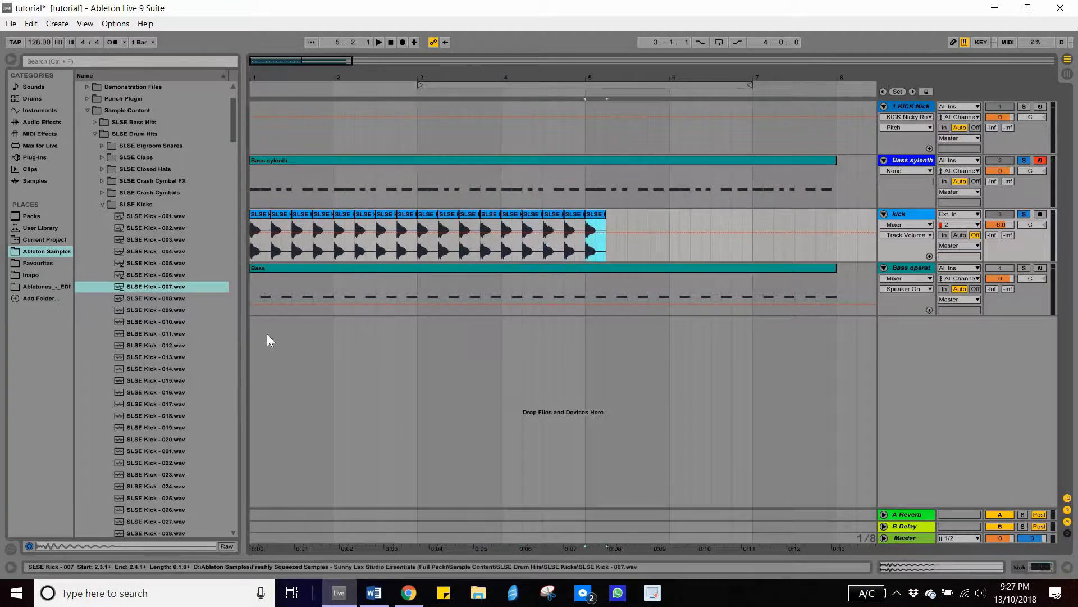
key("ctrl+d")
key("ctrl+d")
key("ctrl+d")
key("ctrl+d")
key("ctrl+d")
key("ctrl+d")
key("ctrl+d")
key("ctrl+d")
key("ctrl+d")
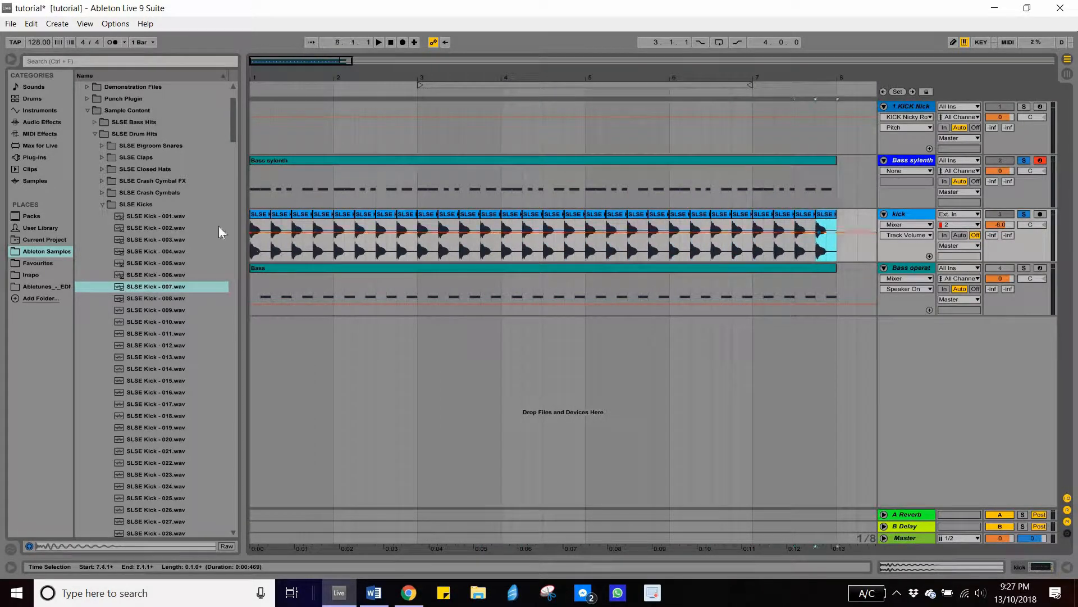
- Play back the new kick pattern from the first kick clip and stop it
left_click(258, 217)
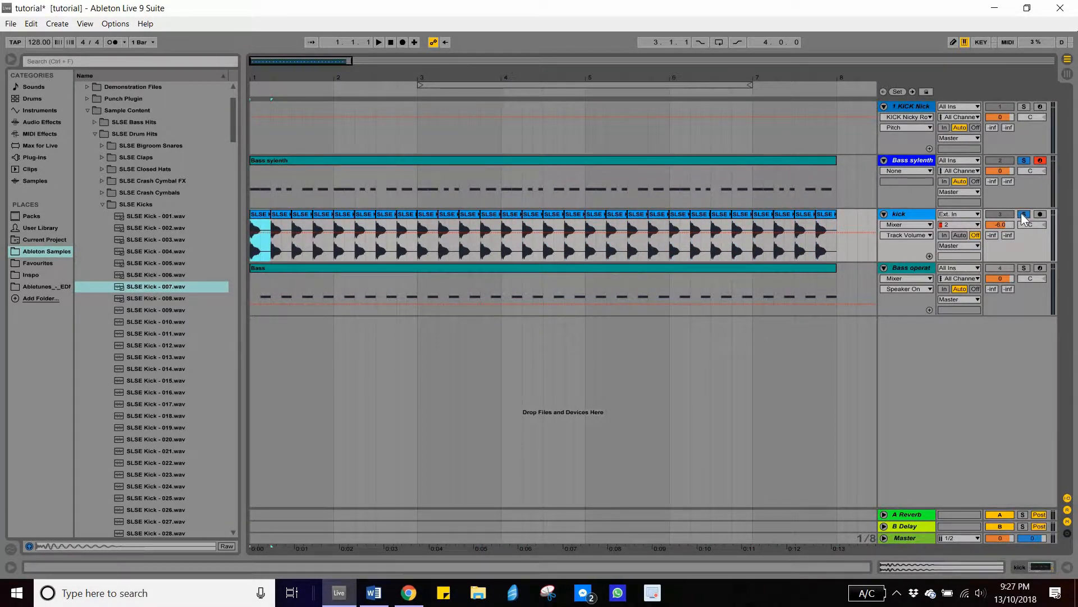
key("space")
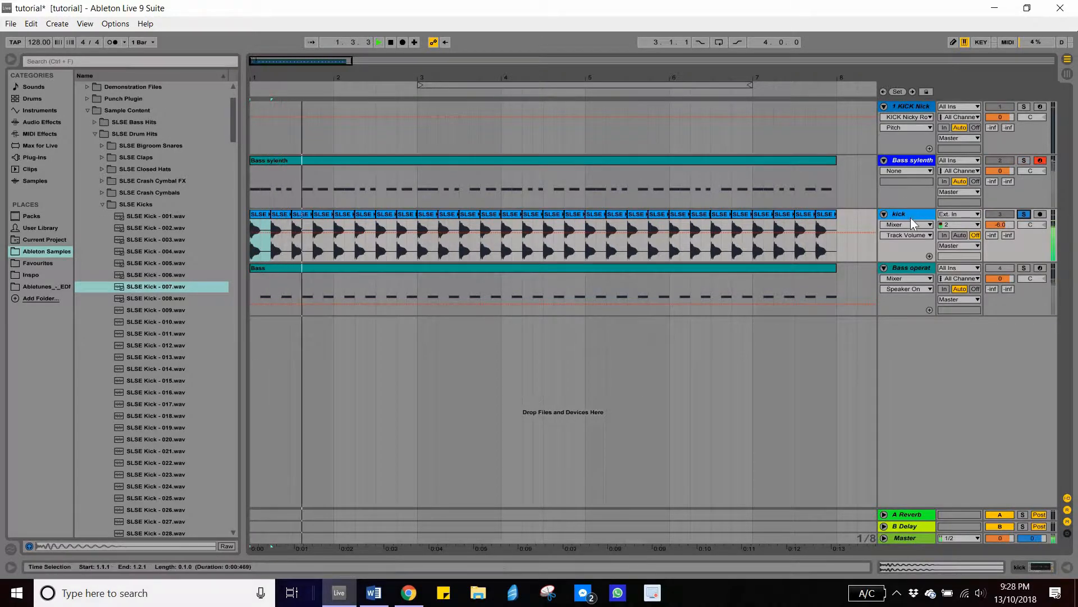
left_click(830, 216)
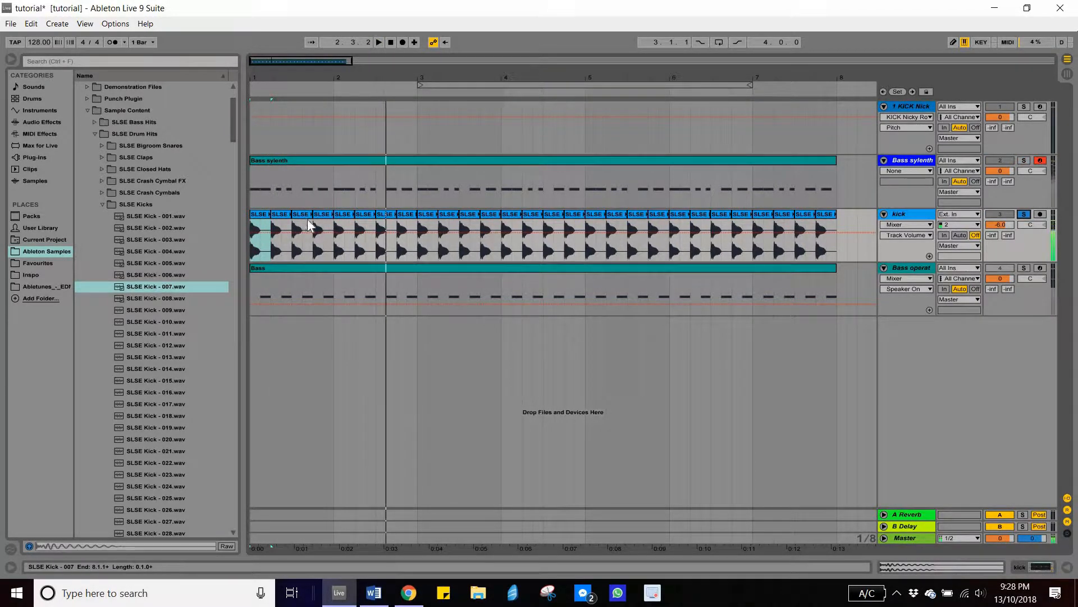
key("space")
left_click(260, 215, "shift")
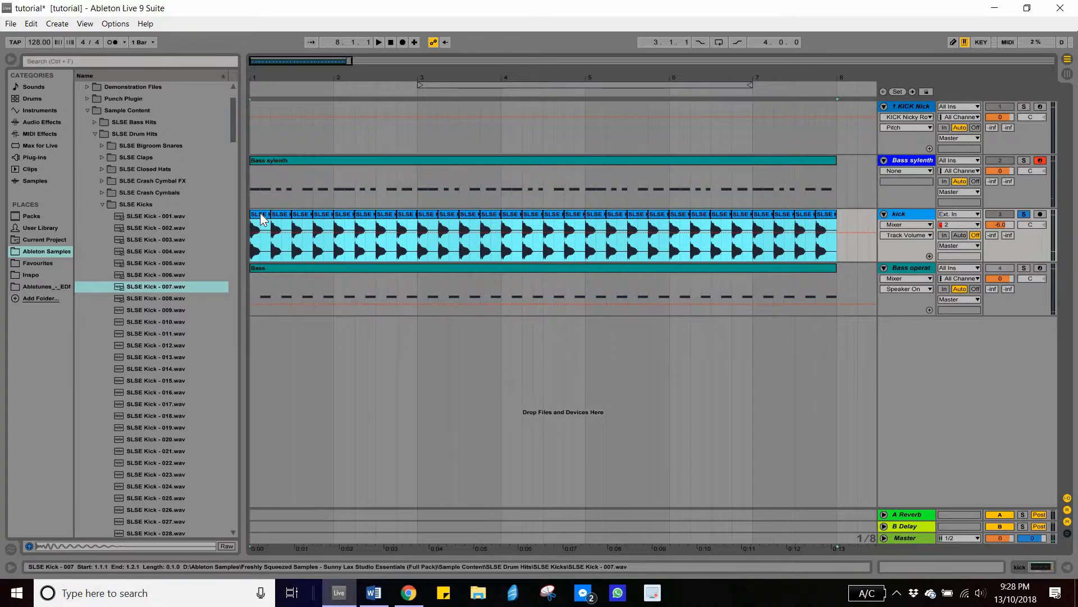
- Consolidate the duplicated kick samples into a single clip on the kick track
key("ctrl+k")
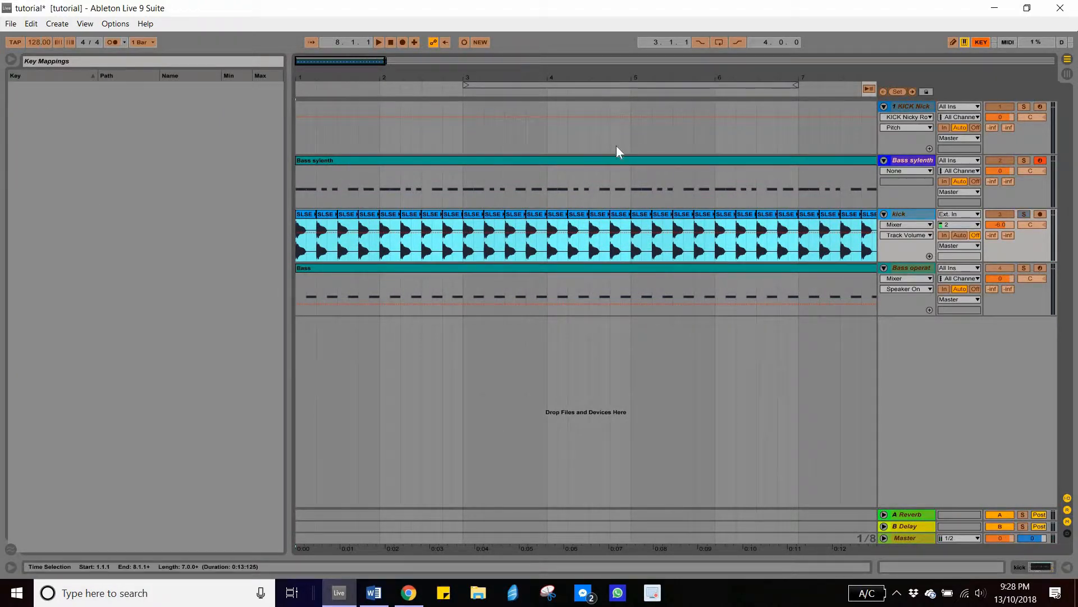
key("ctrl+k")
key("ctrl+j")
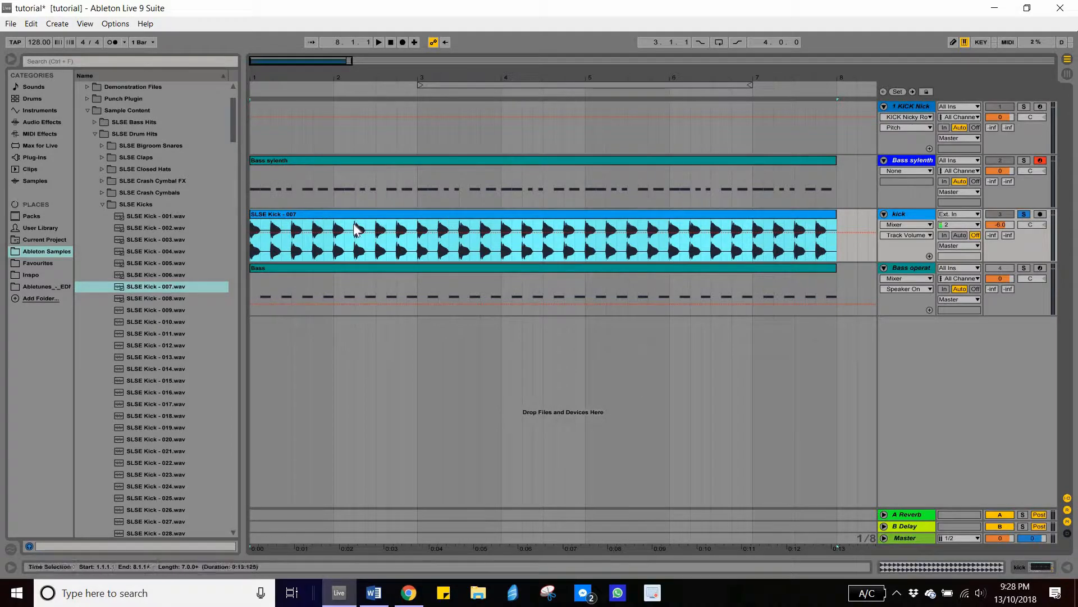
- Load EQ Eight on the kick track and play the song briefly to view the kick's spectrum
left_click(904, 214)
left_click(40, 124)
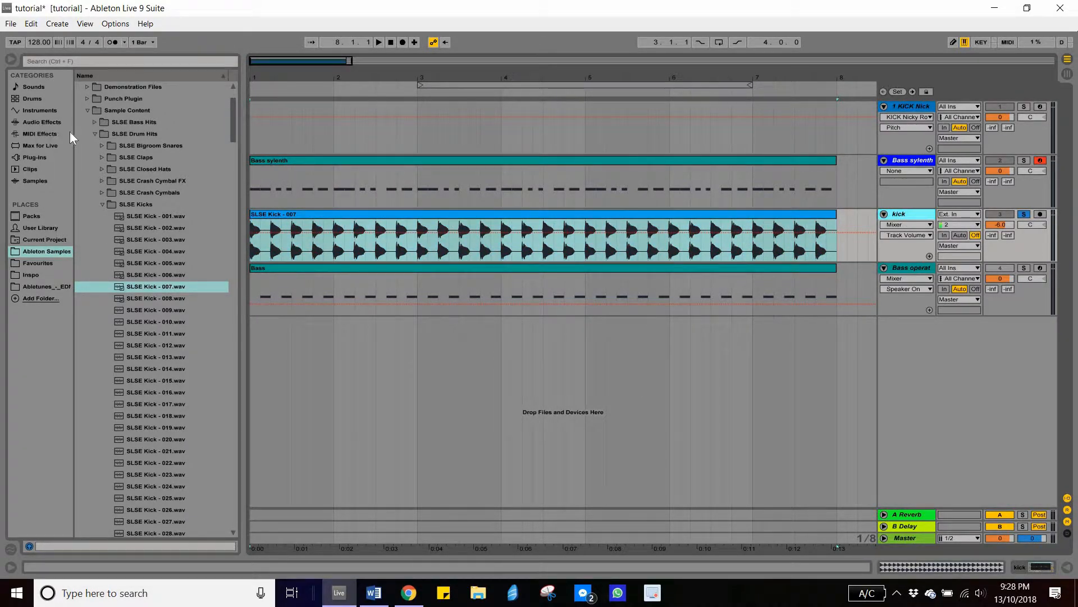
left_click_drag(936, 214, 922, 215)
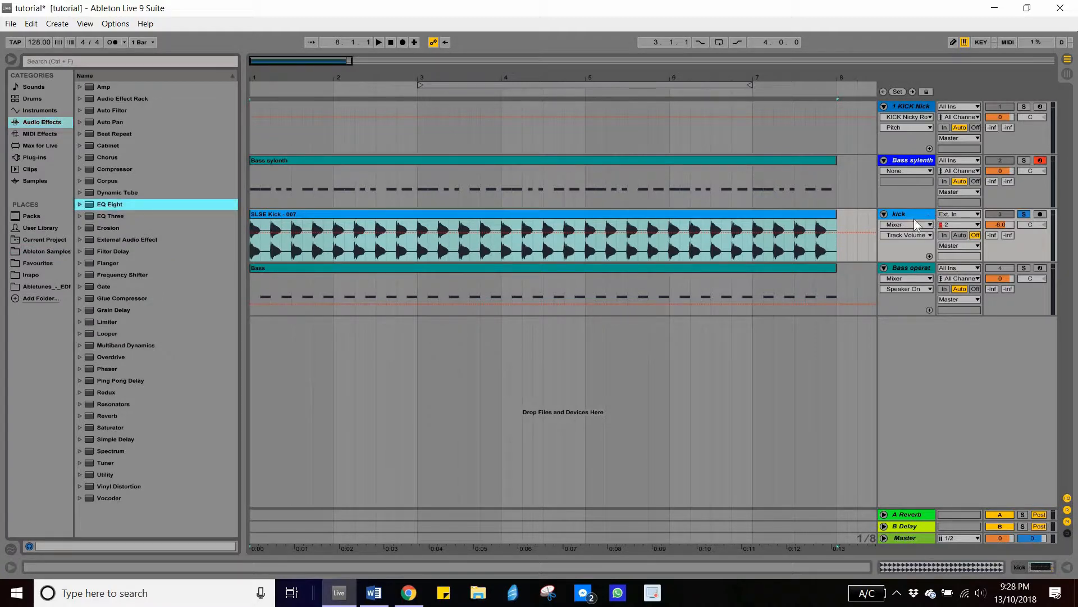
left_click(400, 440)
key("Delete")
left_click(30, 440)
key("space")
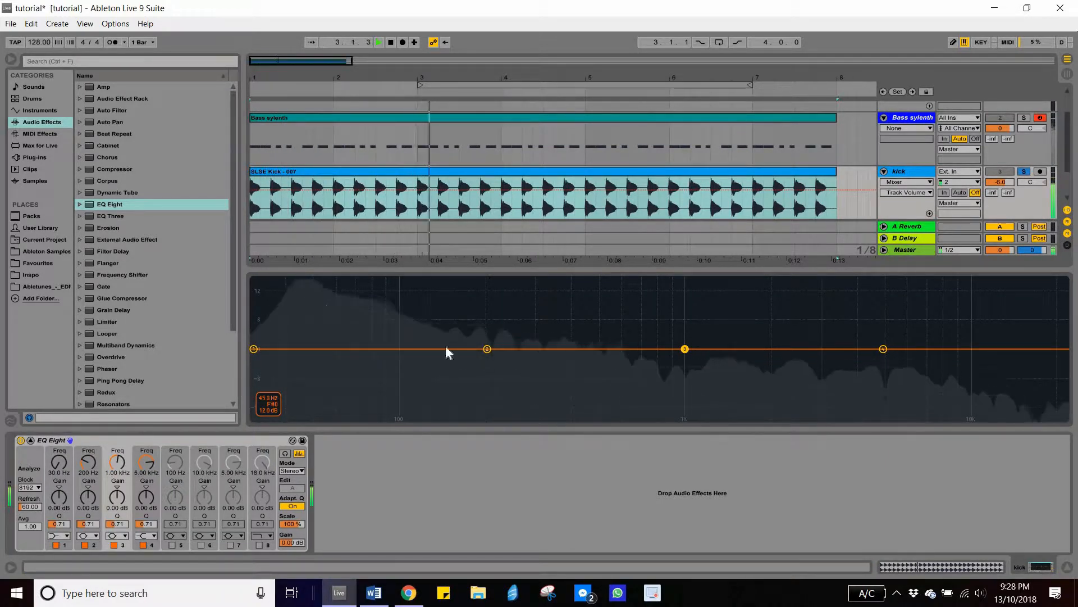
key("space")
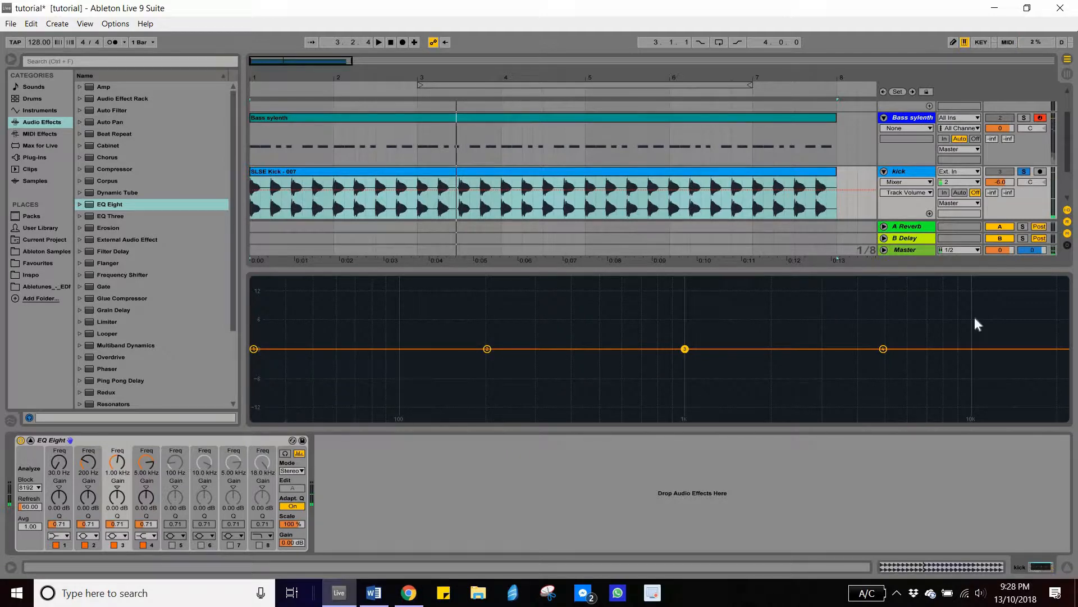
- Hide the device view, solo the Bass sylenth track alongside the kick and play both back
key("ctrl+alt+l")
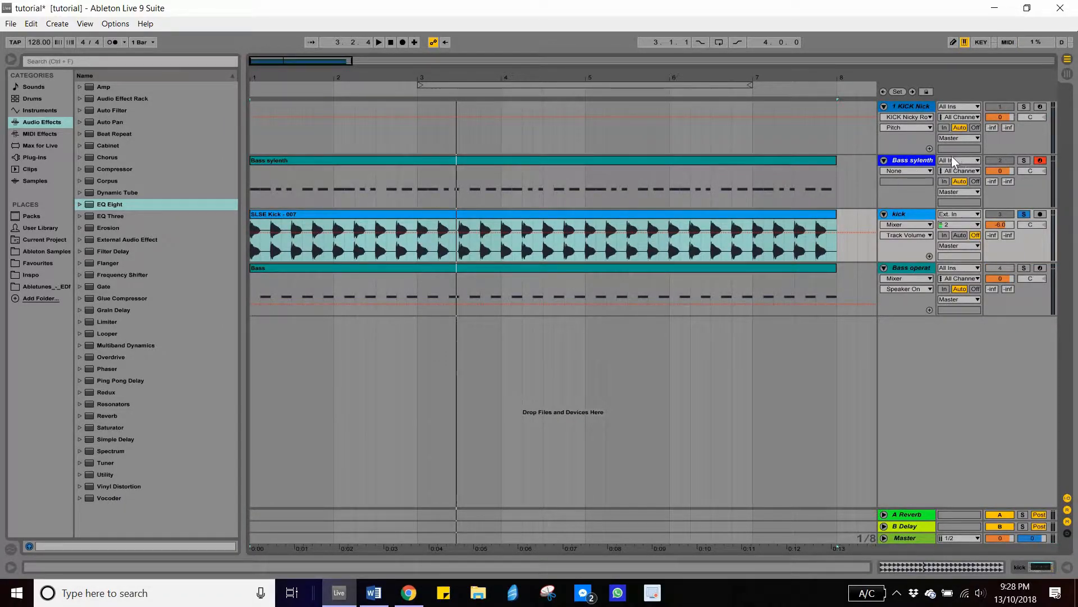
left_click(470, 162)
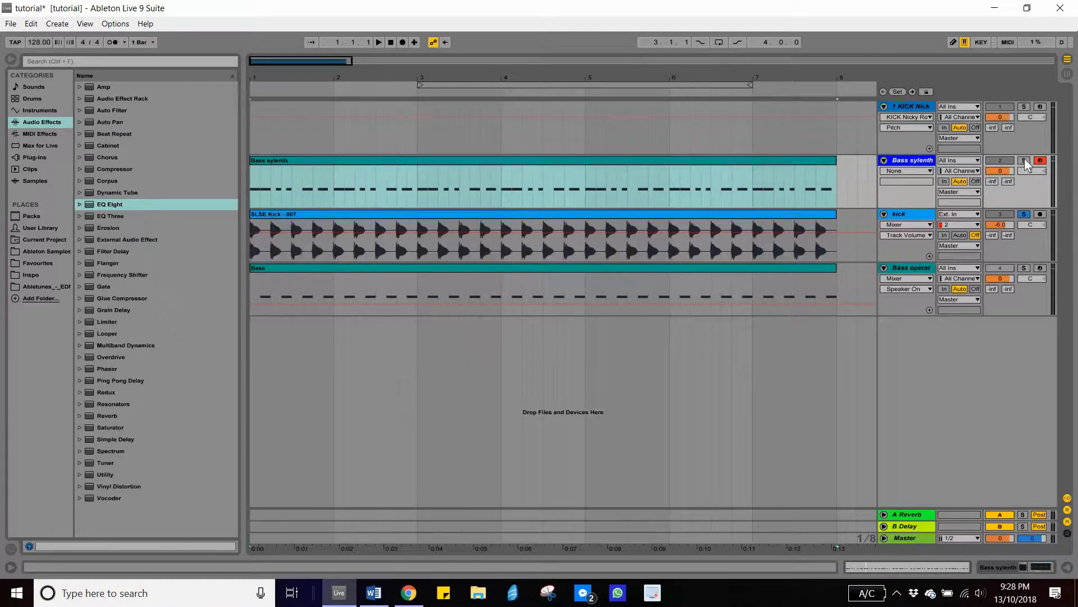
left_click(1024, 160)
key("space")
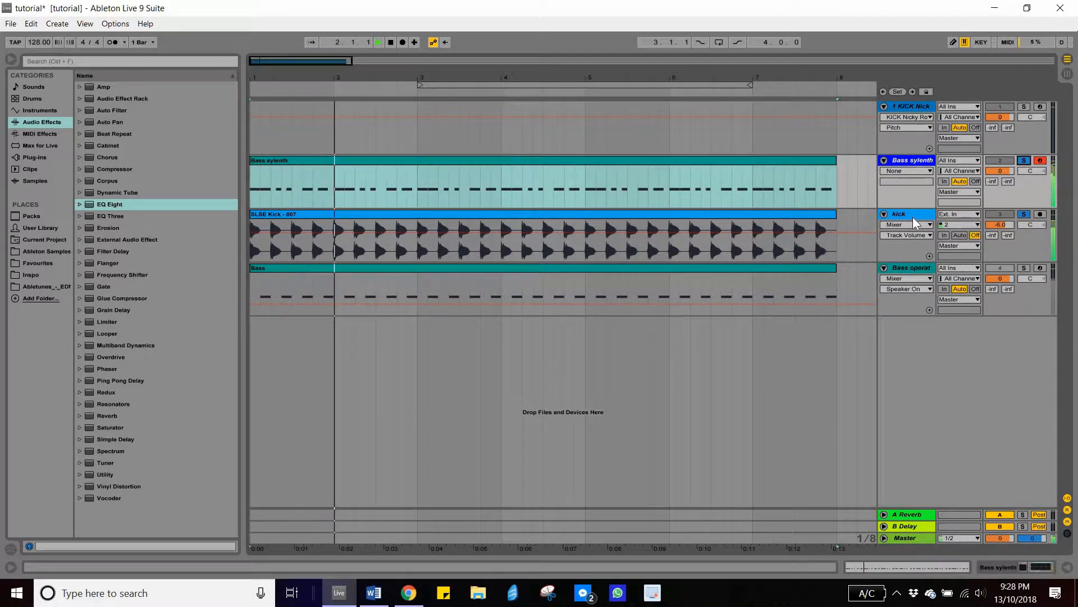
key("space")
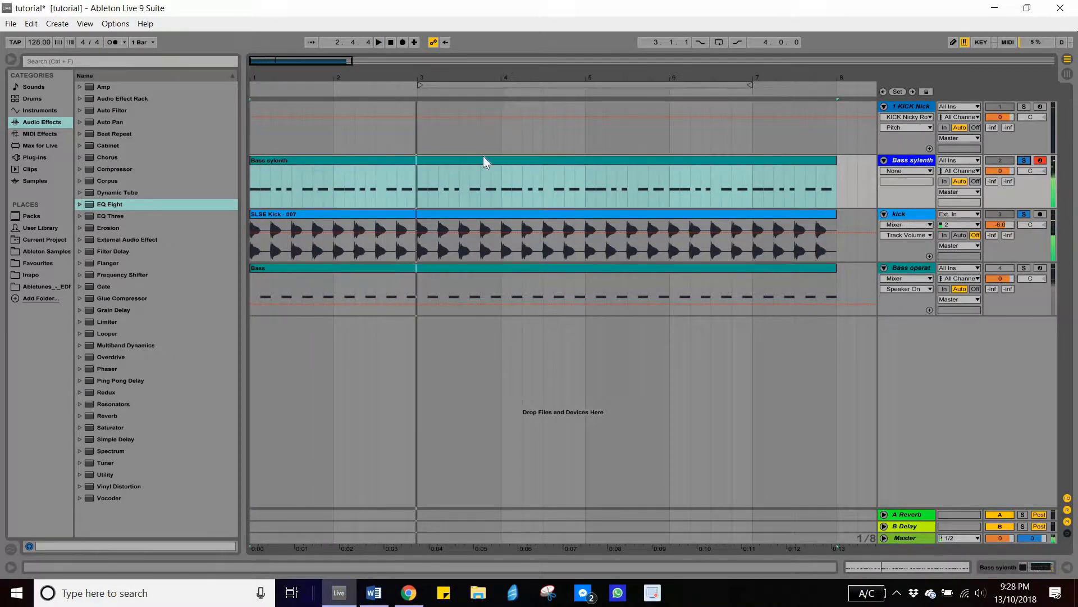
- Check the devices on the bass tracks, then delete the unused 1 KICK Nicky track
double_click(915, 163)
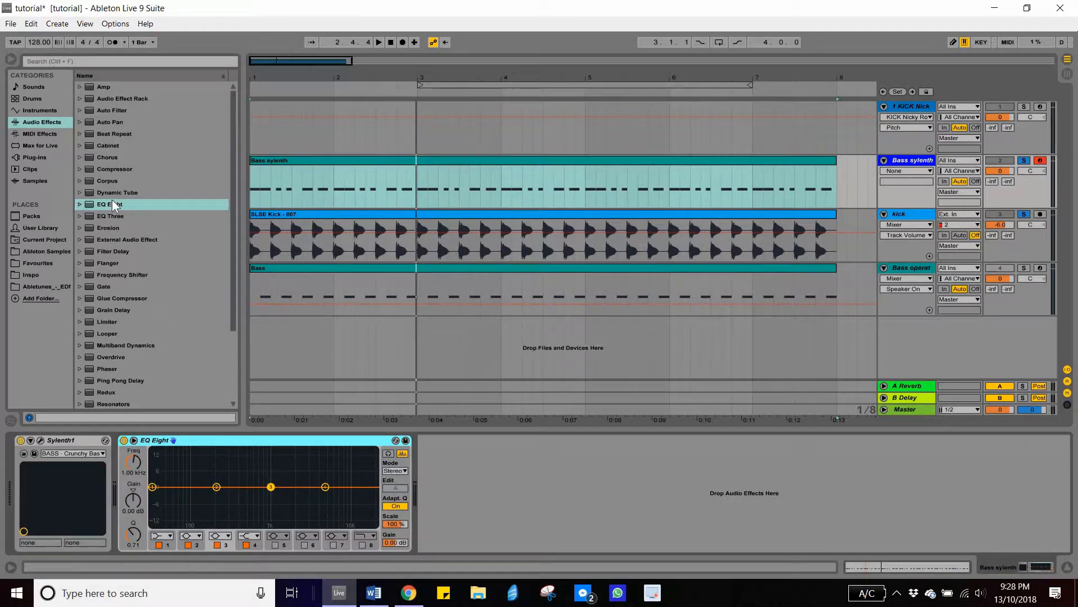
left_click(116, 168)
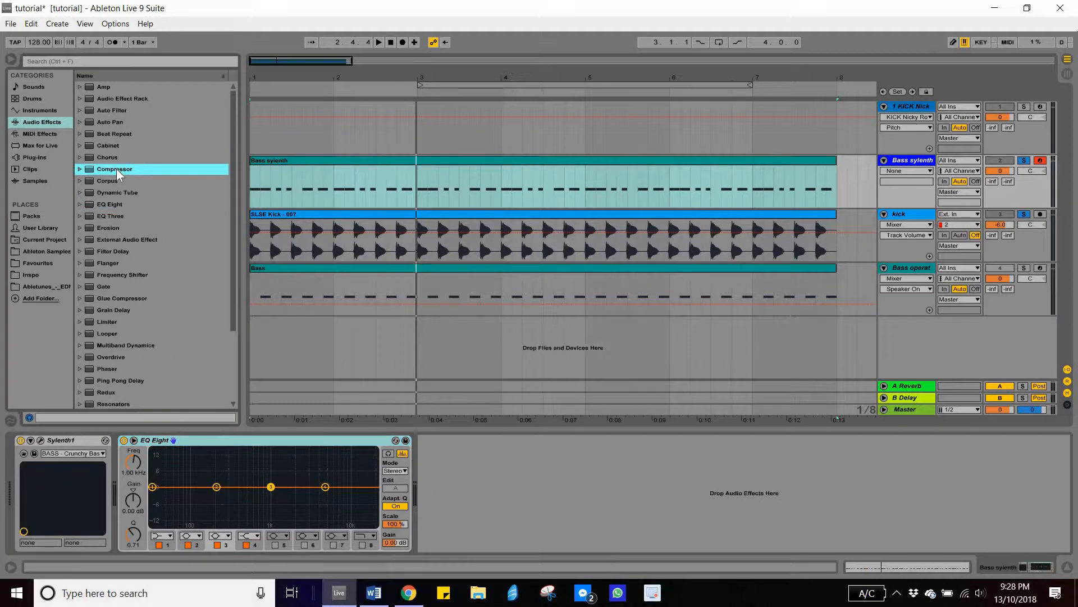
left_click(904, 163)
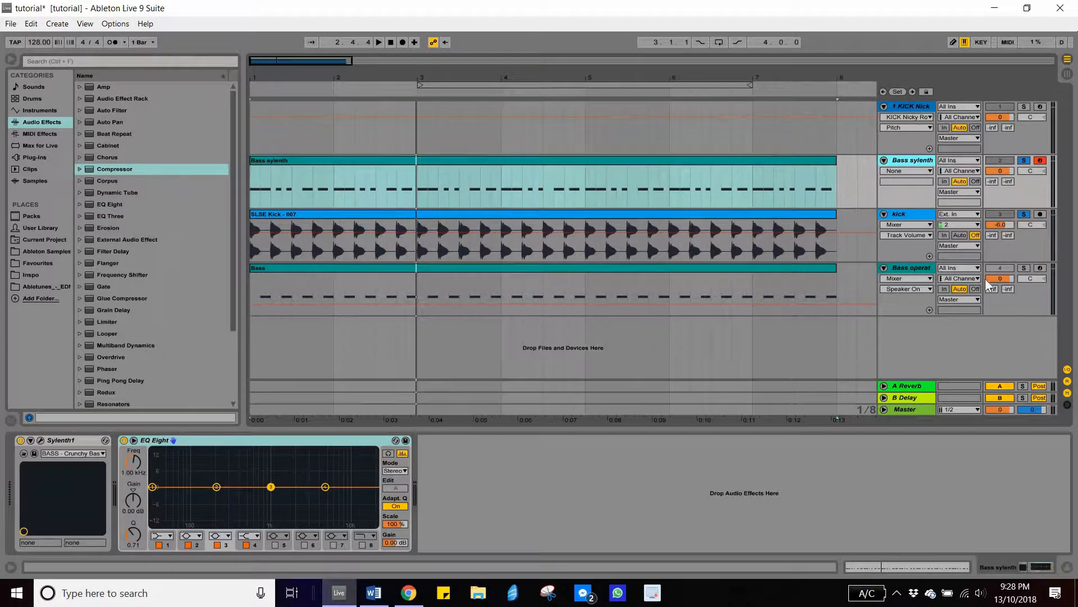
left_click(917, 270)
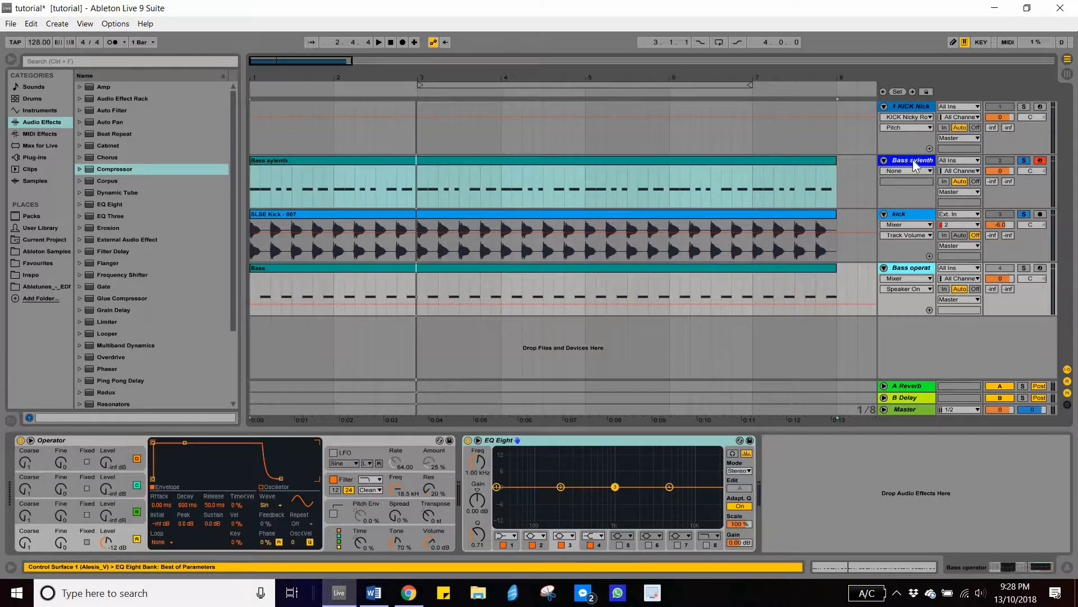
left_click(913, 161)
left_click(916, 105)
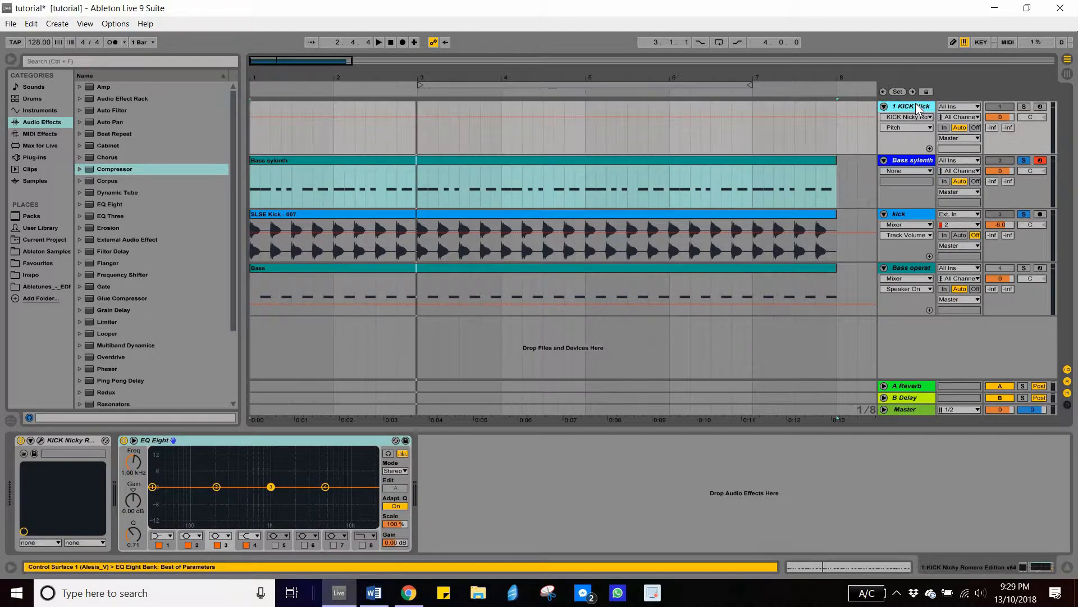
key("Delete")
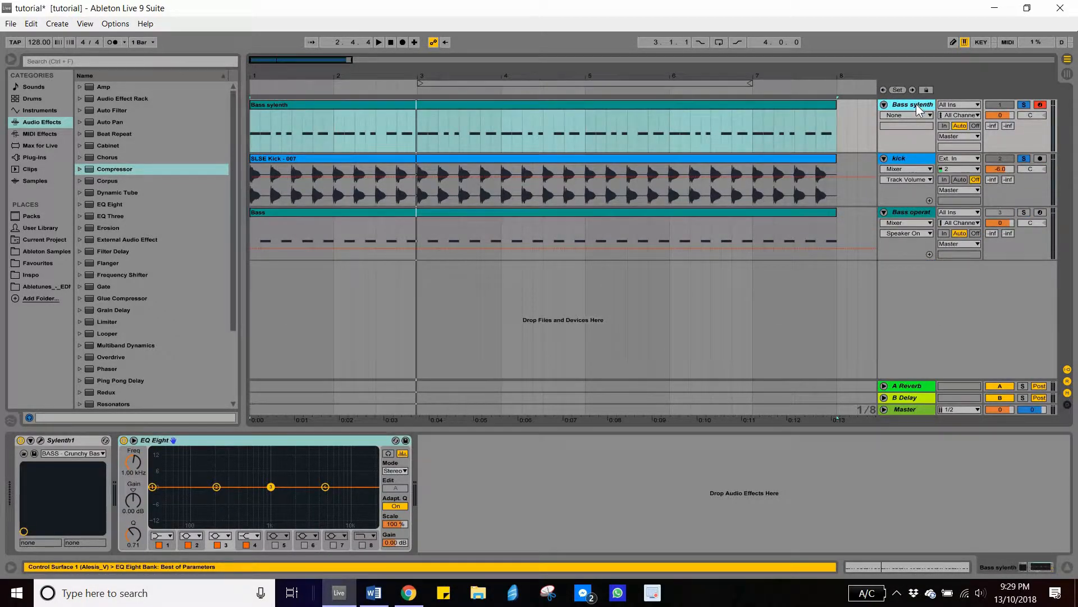
- Add a Compressor to the Bass sylenth track after its EQ Eight
left_click_drag(133, 172, 885, 109)
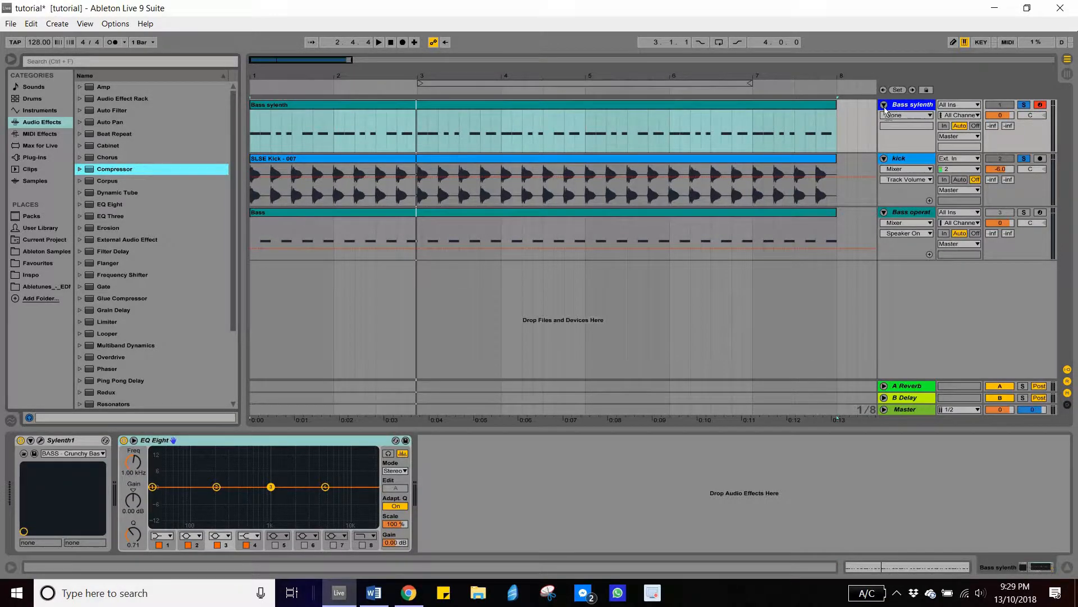
left_click_drag(553, 496, 524, 485)
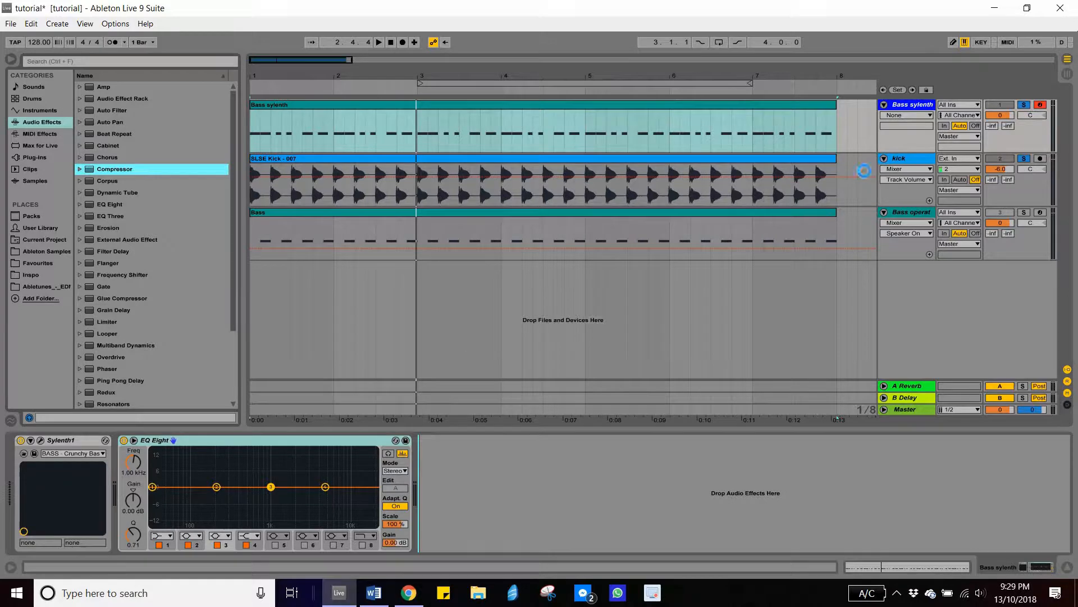
left_click_drag(908, 107, 908, 108)
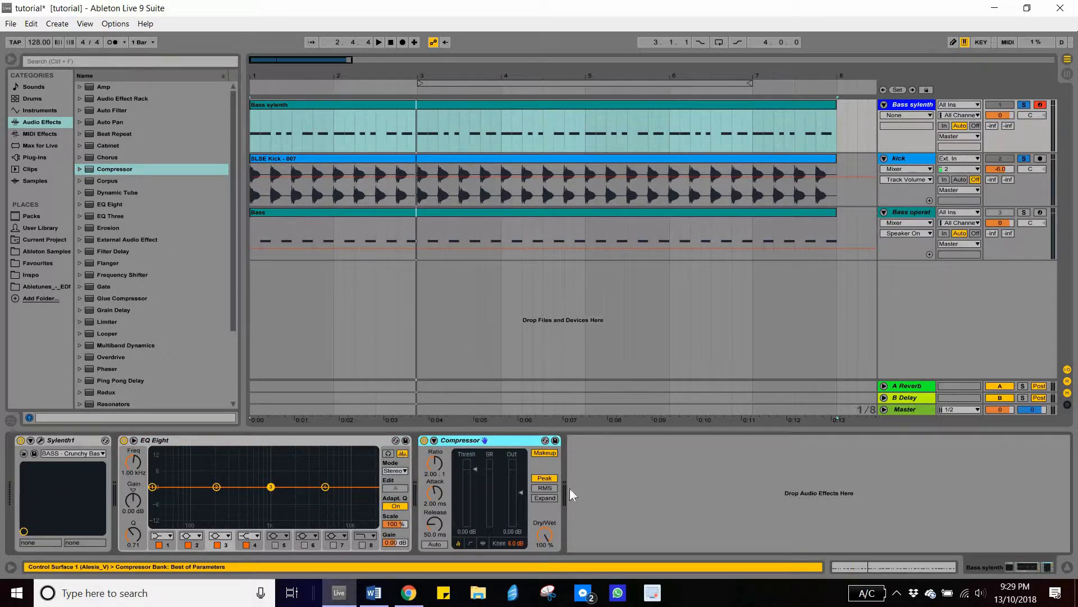
- Expand the compressor, enable Sidechain and set its audio source to the kick track
left_click(436, 440)
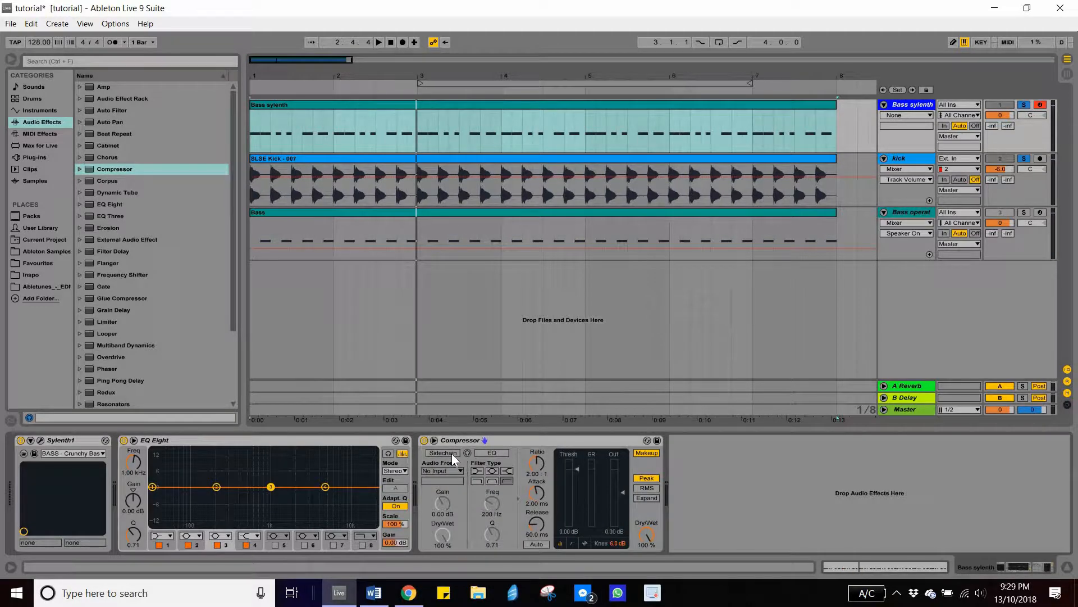
left_click(443, 453)
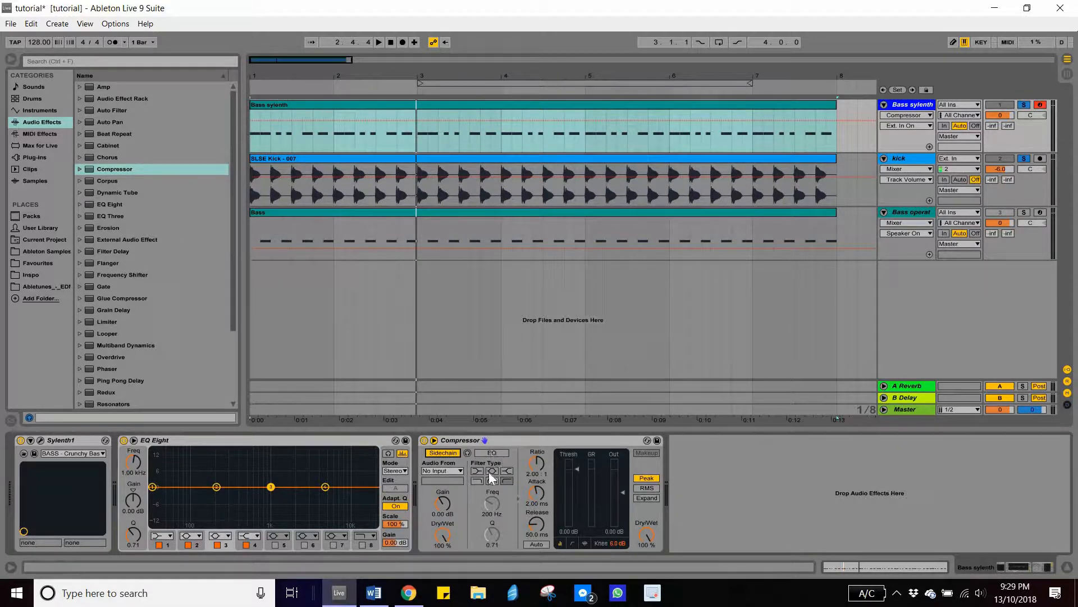
left_click(456, 471)
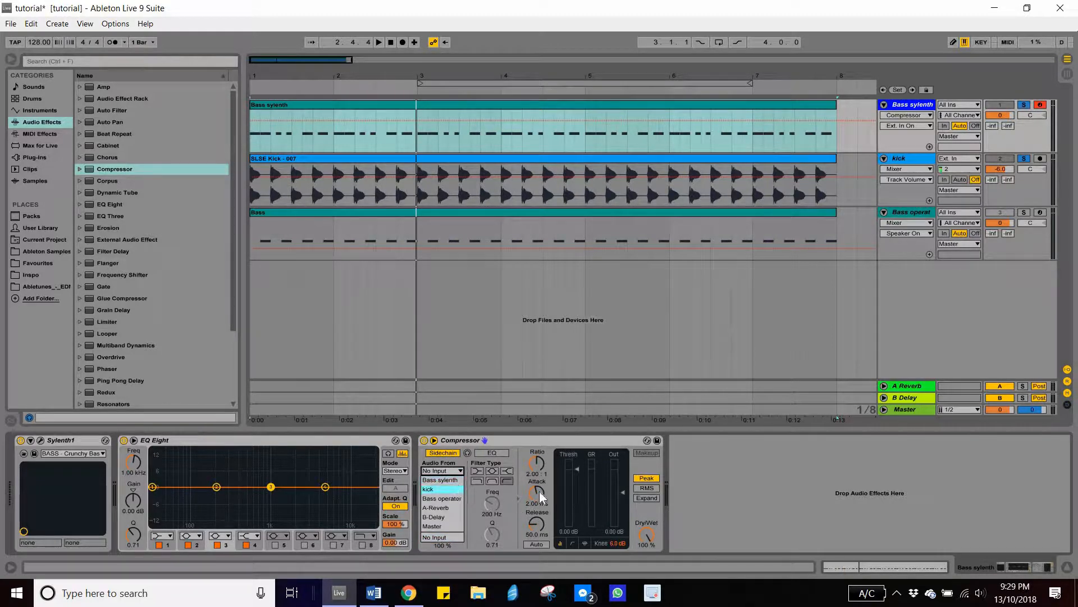
left_click(453, 489)
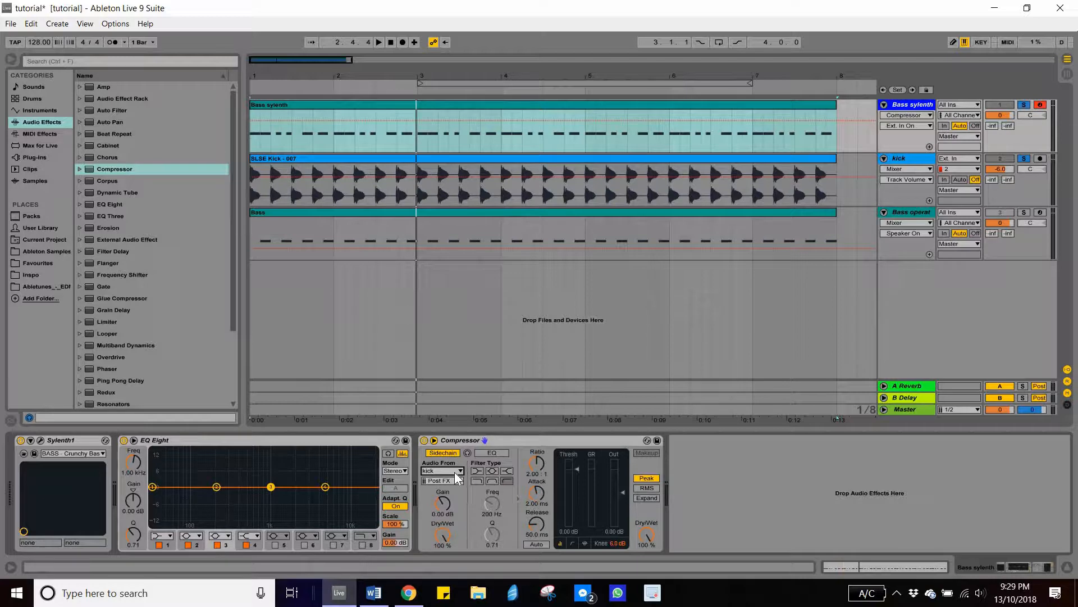
left_click(446, 471)
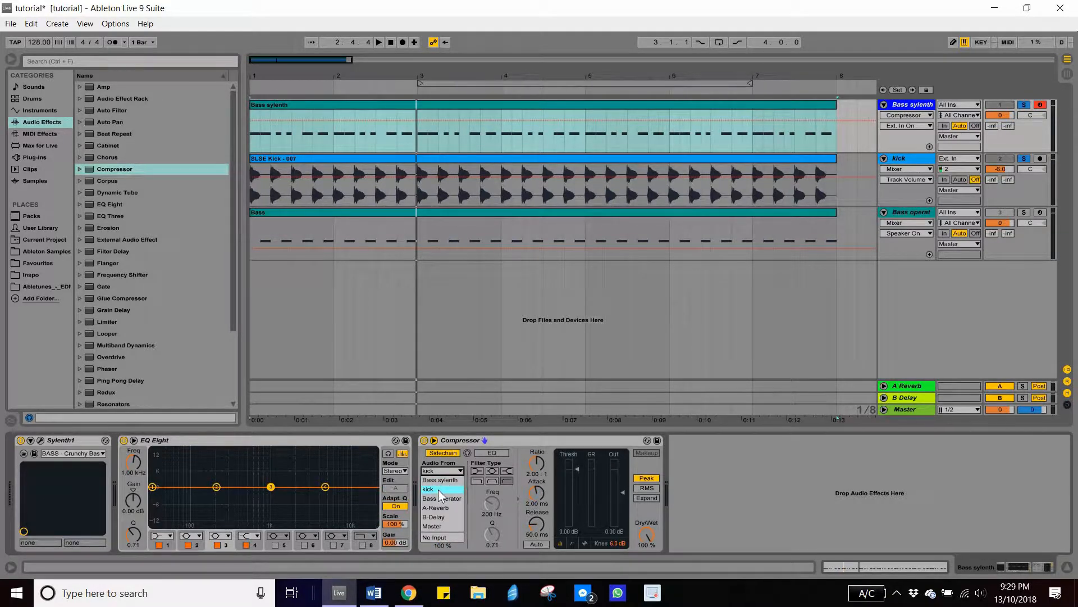
left_click(438, 490)
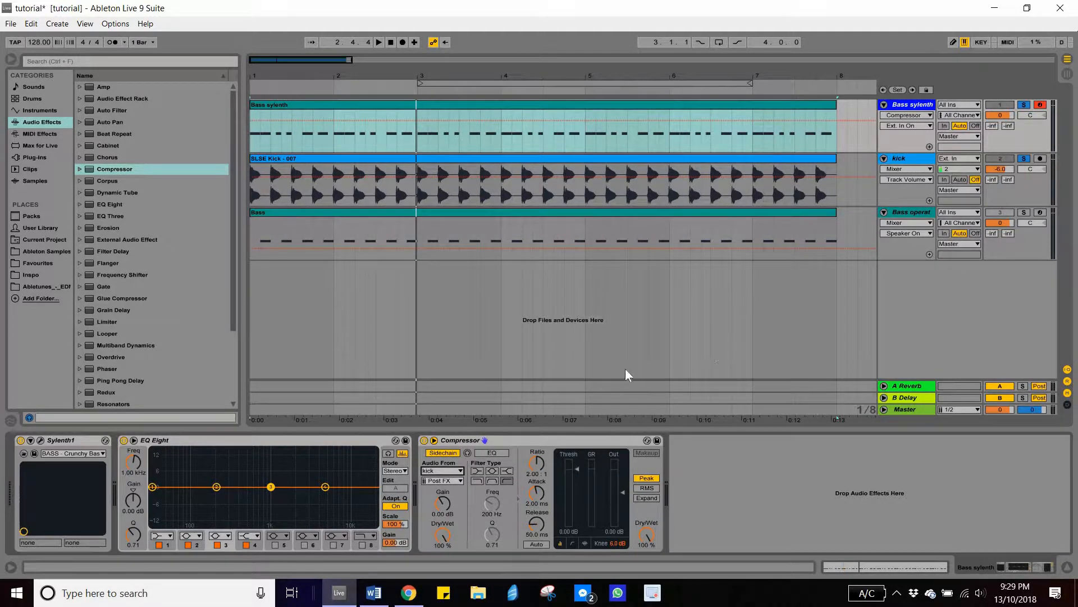
- Play back the bass while switching the compressor's sidechain off and on to compare
left_click(558, 458)
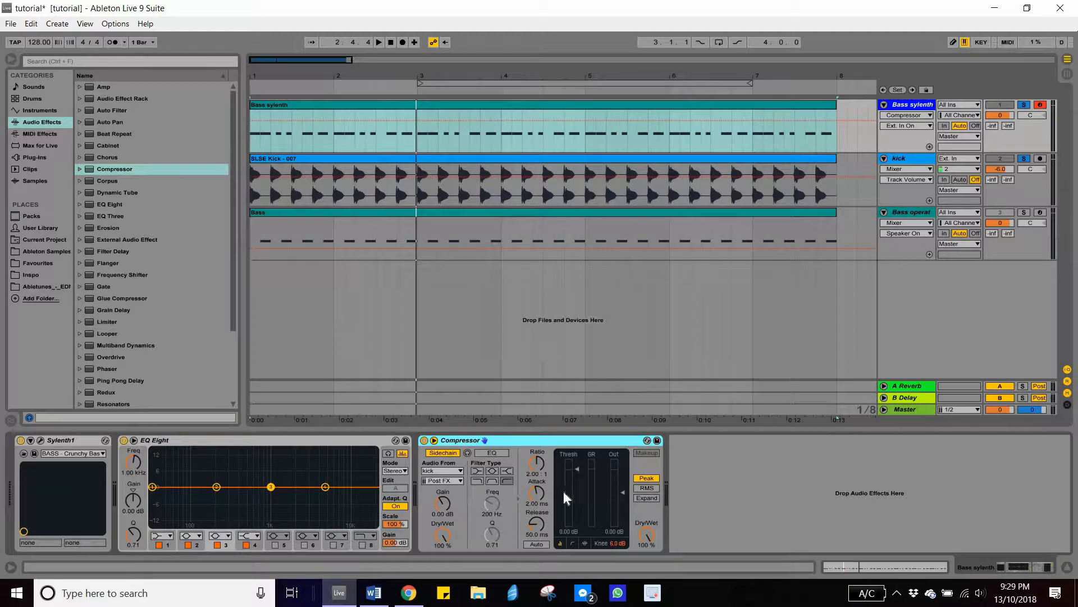
key("space")
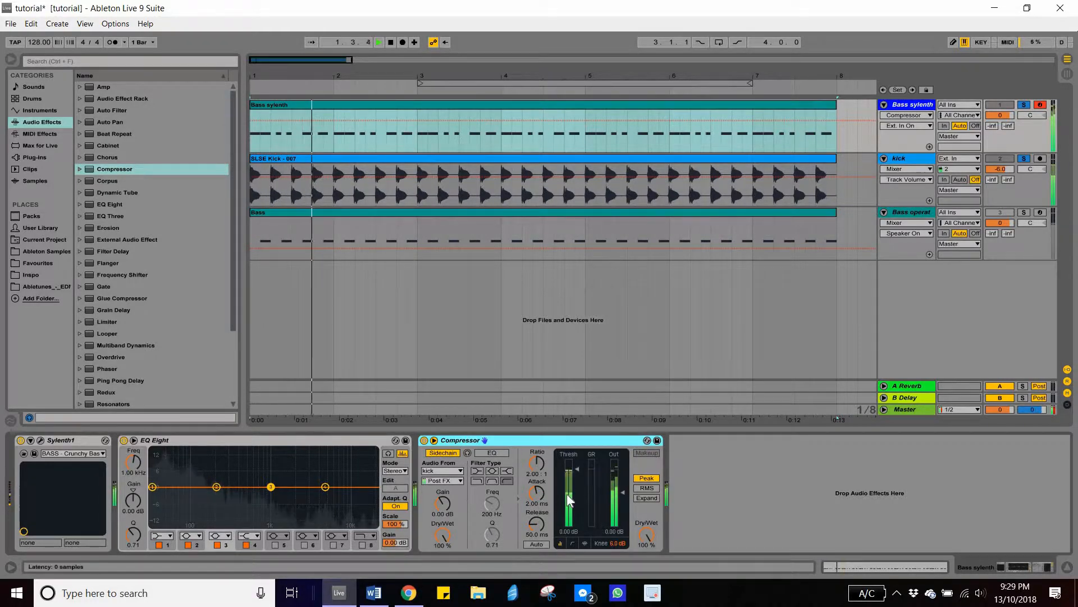
key("space")
left_click(443, 452)
key("space")
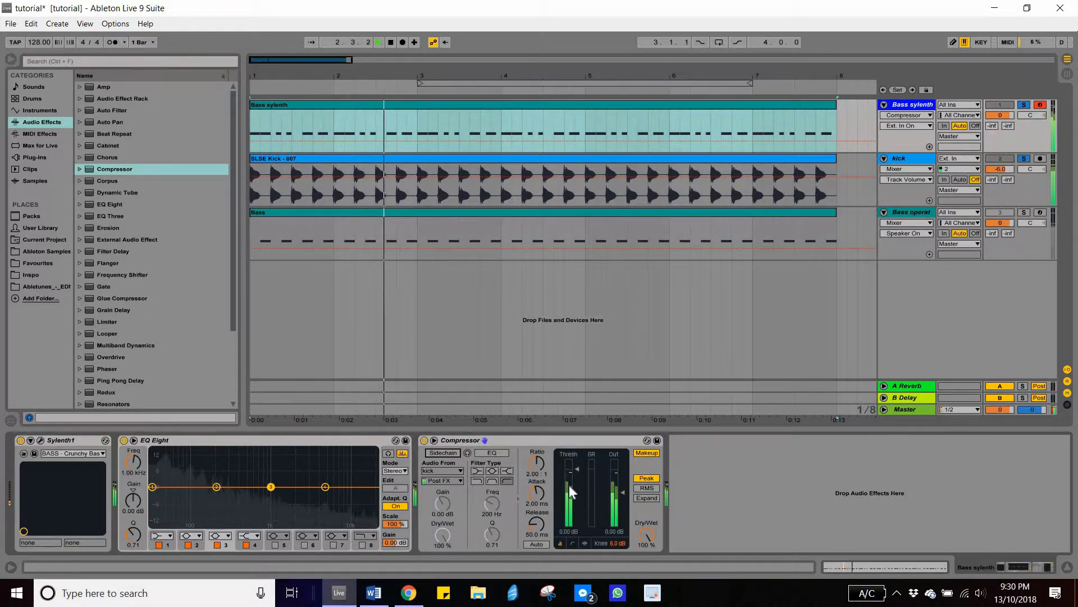
key("space")
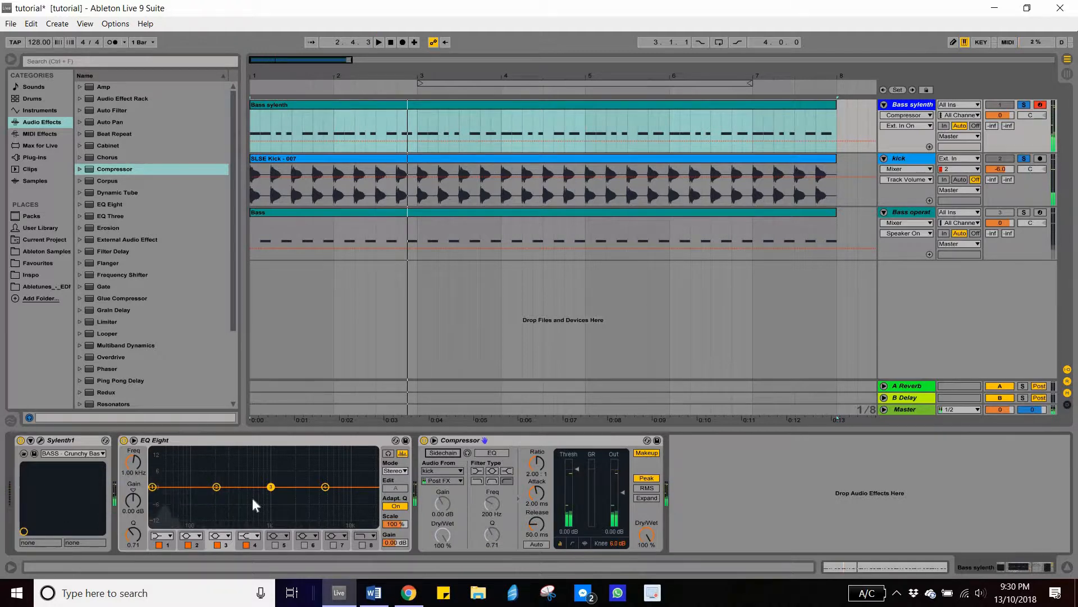
left_click(445, 453)
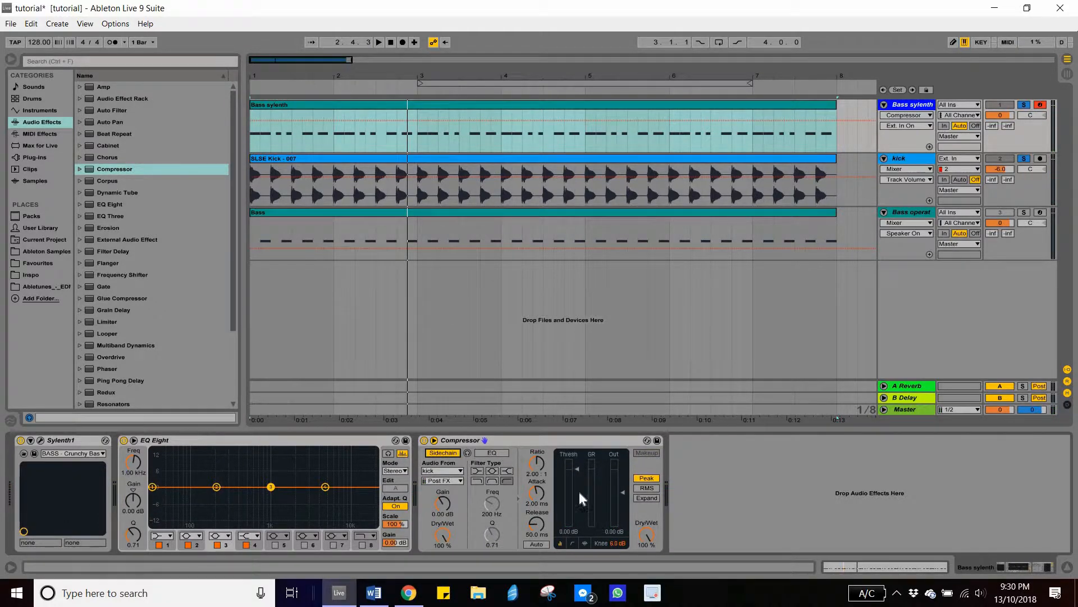
key("space")
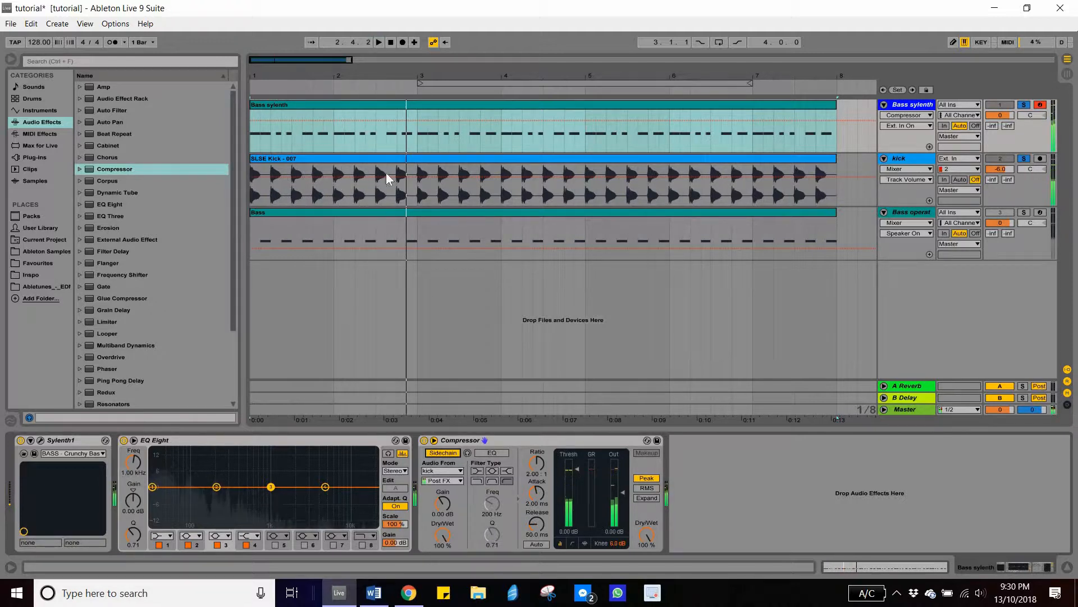
key("space")
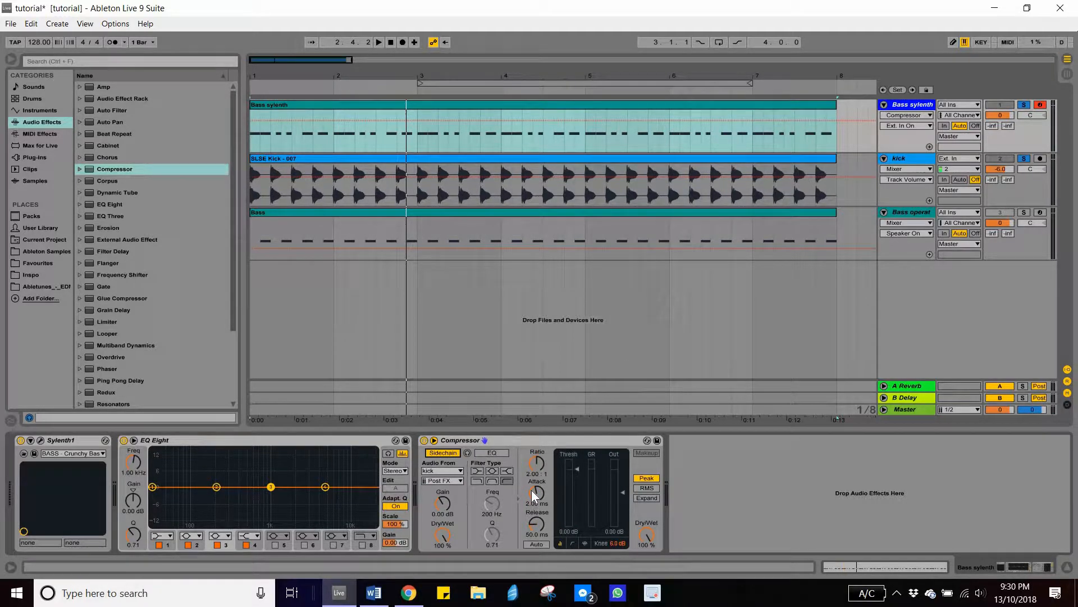
- Turn on the compressor's Auto release, select its threshold and play back the sidechained bass
left_click(537, 544)
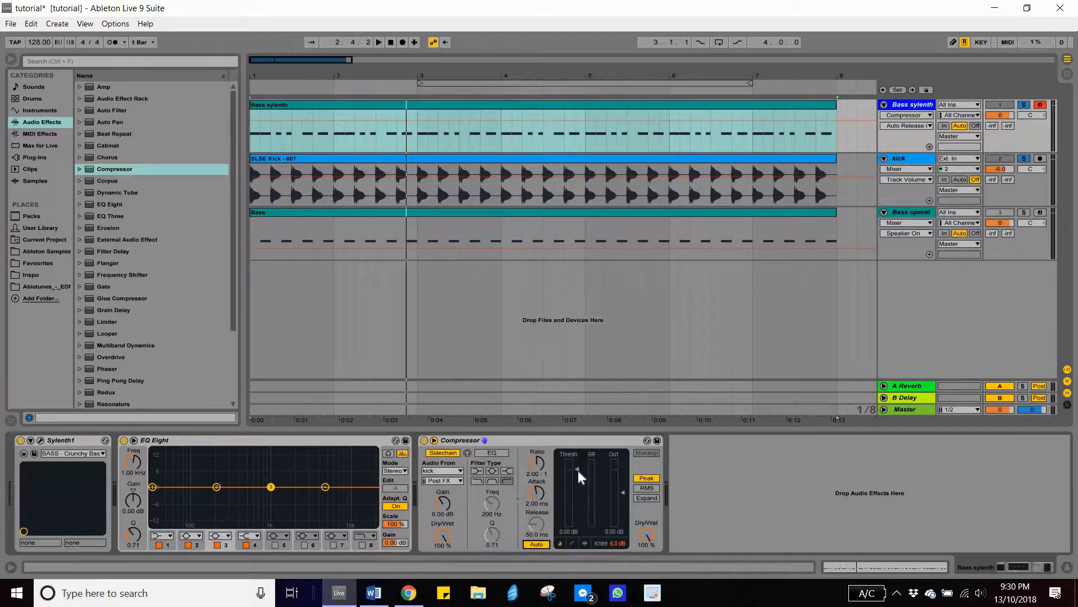
left_click(591, 477)
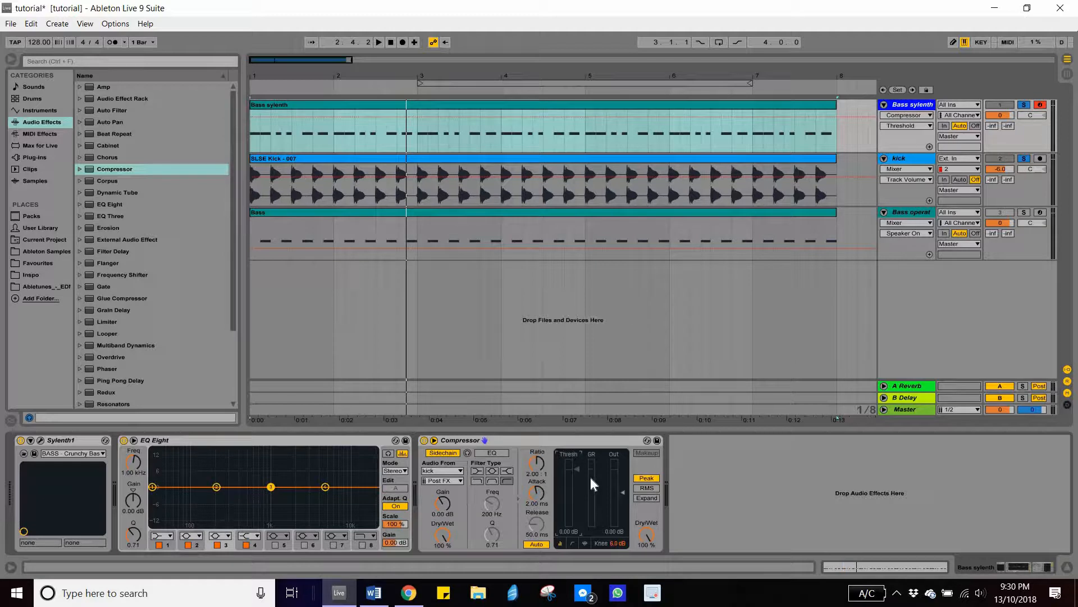
key("space")
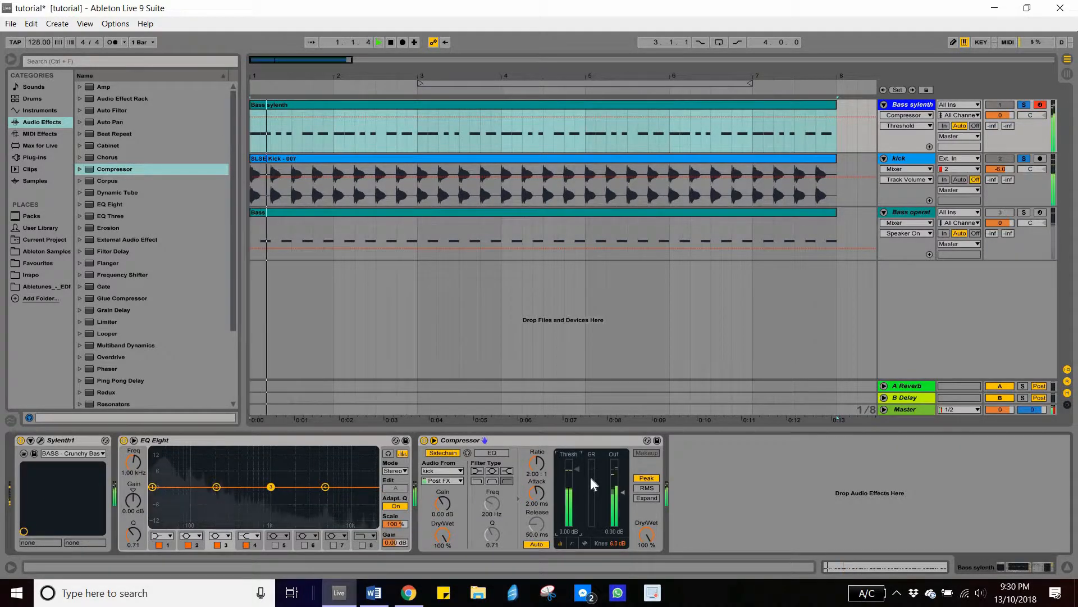
- Solo the Bass sylenth track and lower the compressor threshold to about -46.6 dB during playback
left_click(1024, 105)
left_click(1024, 105)
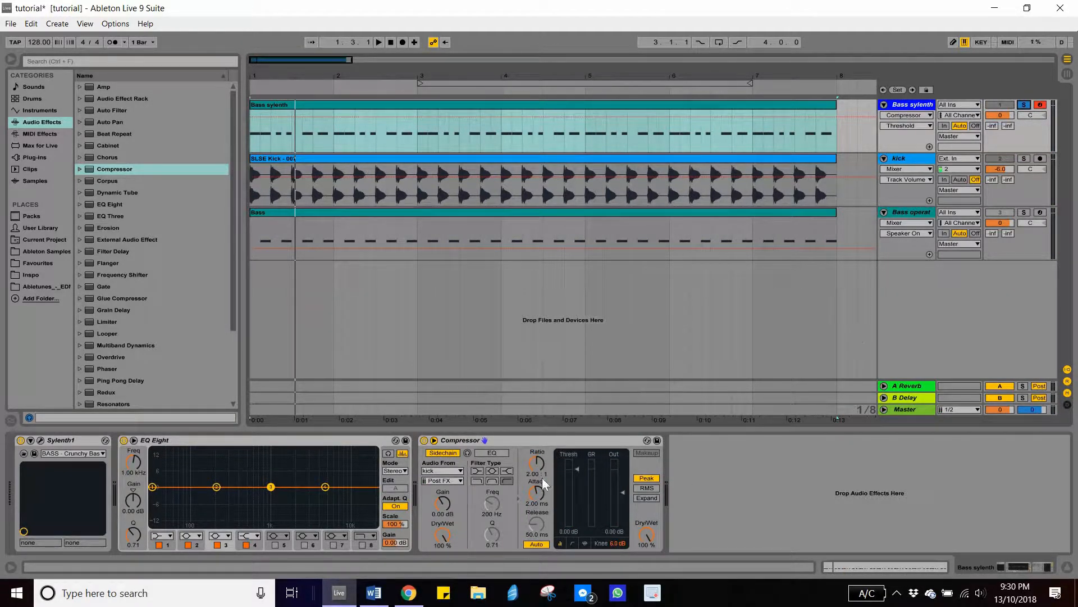
left_click(577, 470)
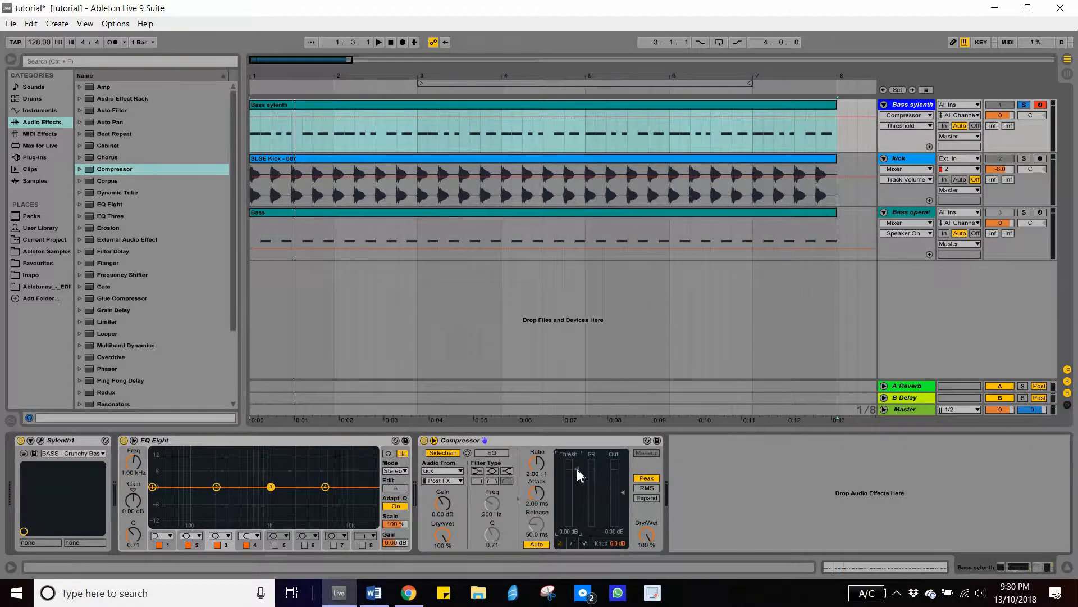
key("space")
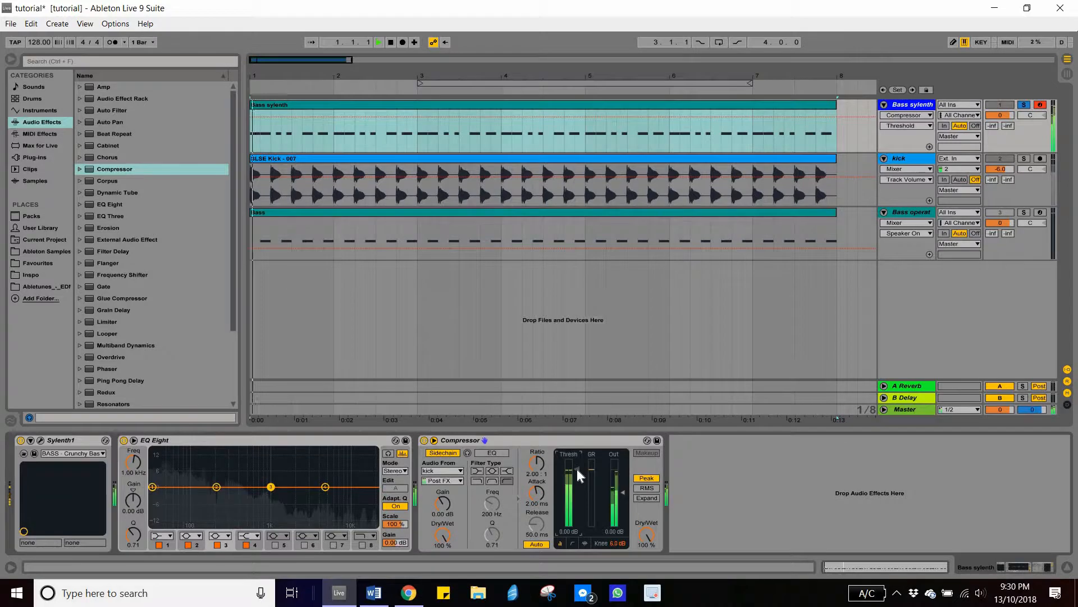
left_click_drag(577, 469, 583, 515)
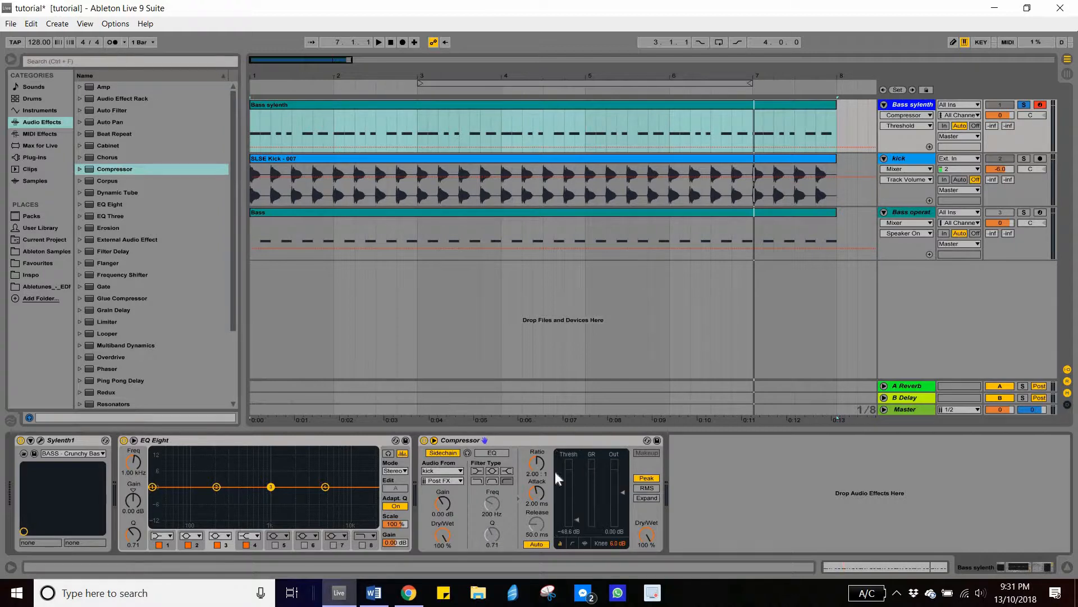
key("space")
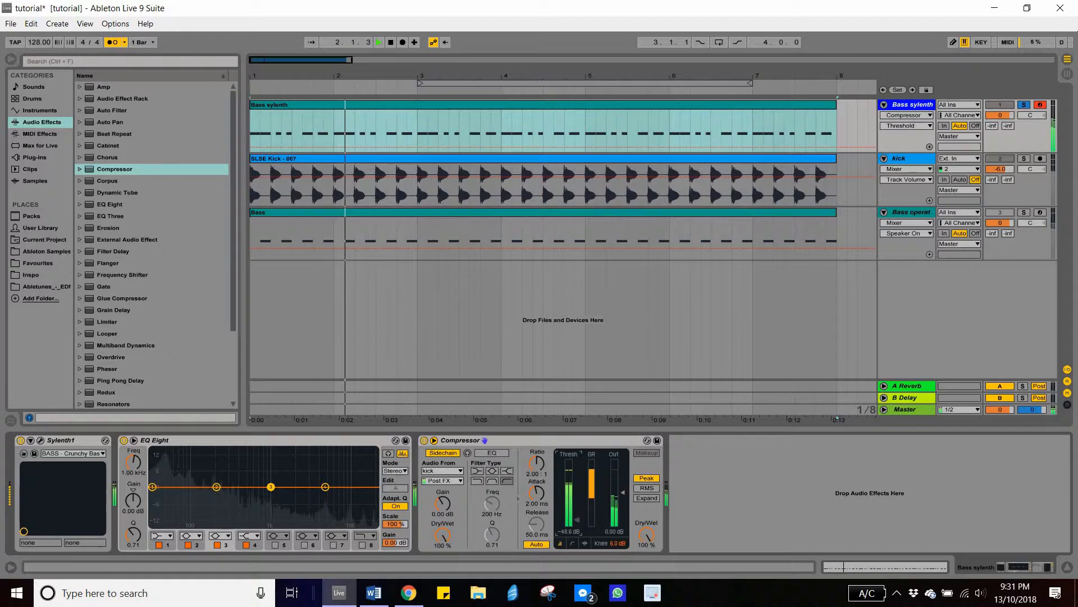
- Play back the bass while turning the Compressor device off and back on to compare
key("space")
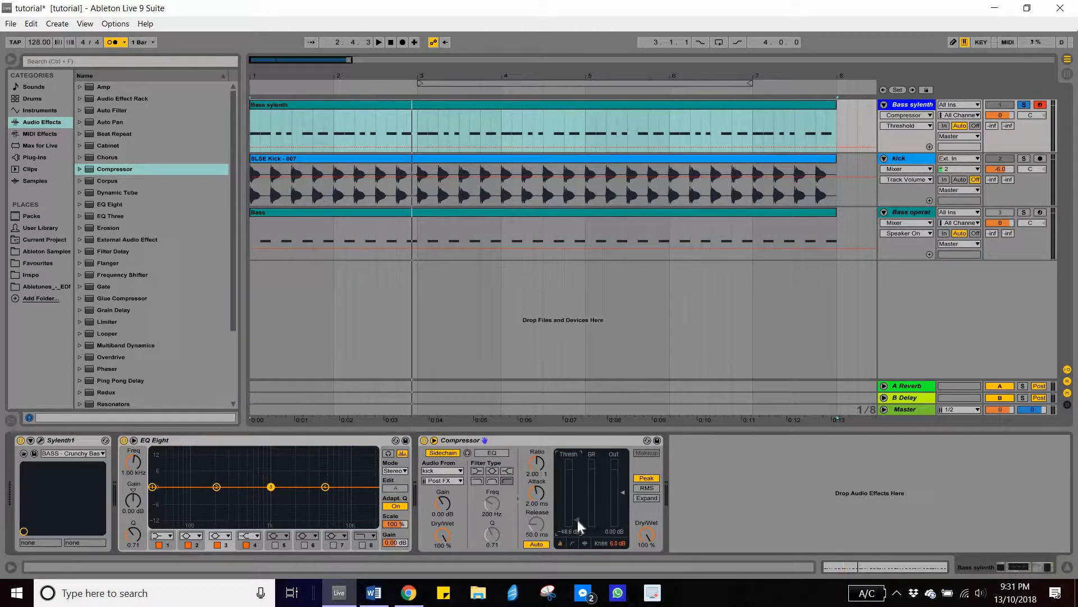
key("space")
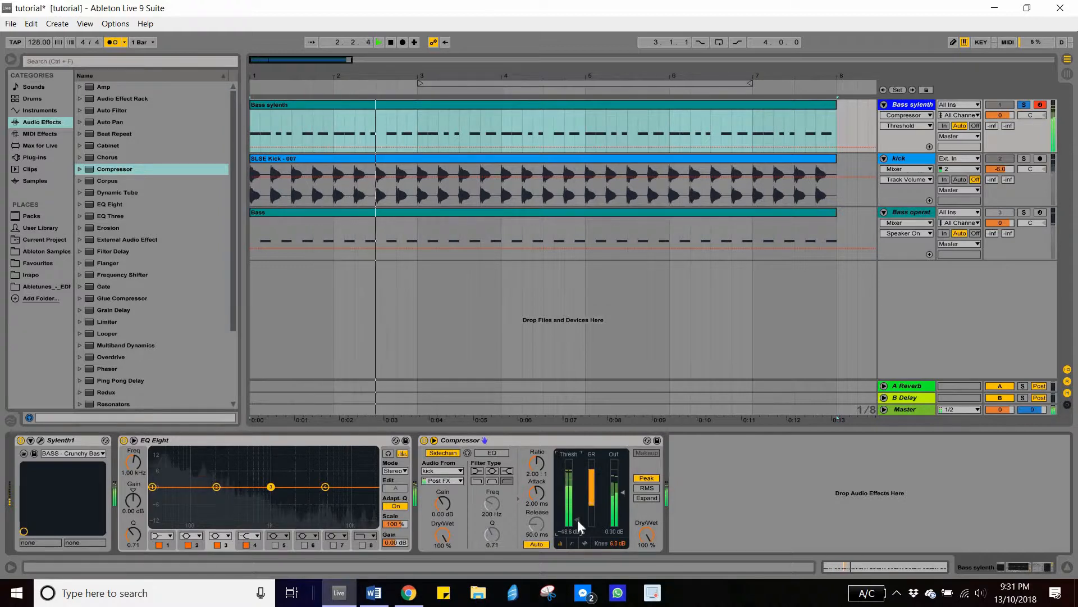
key("space")
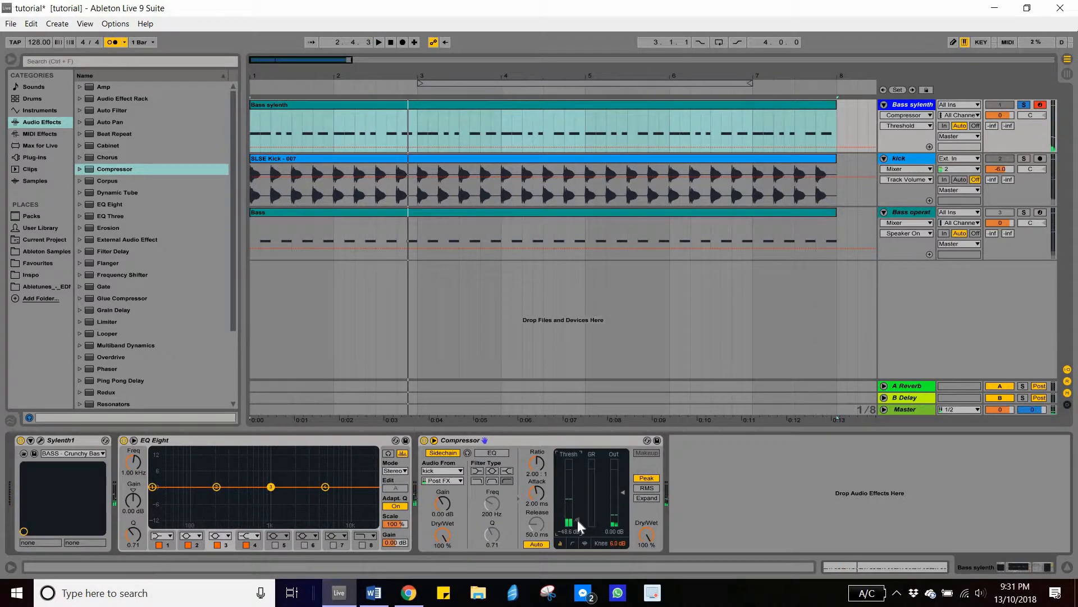
key("space")
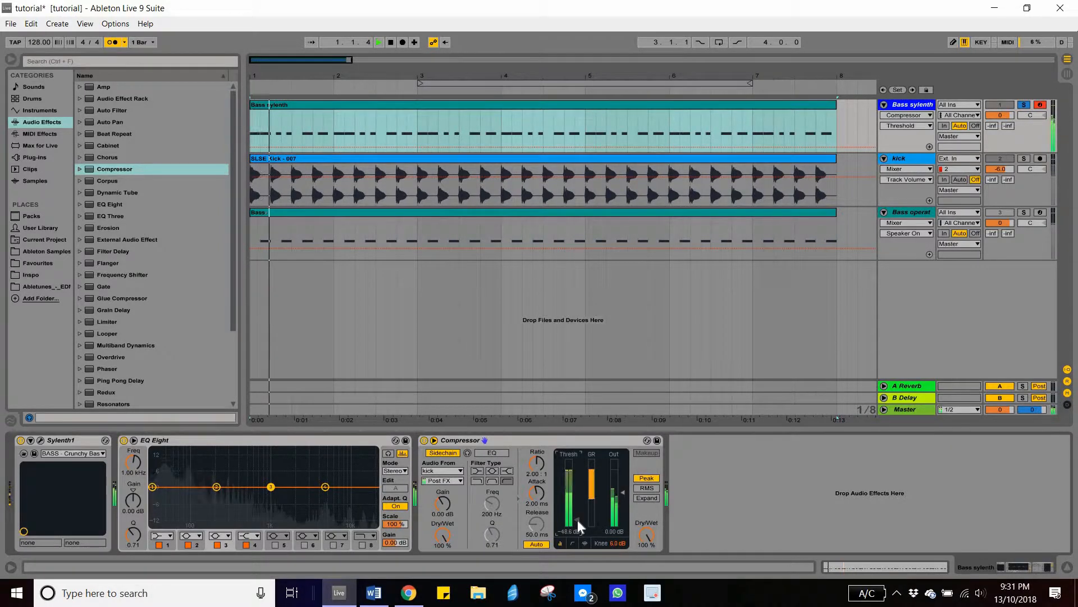
left_click(424, 440)
key("space")
key("space")
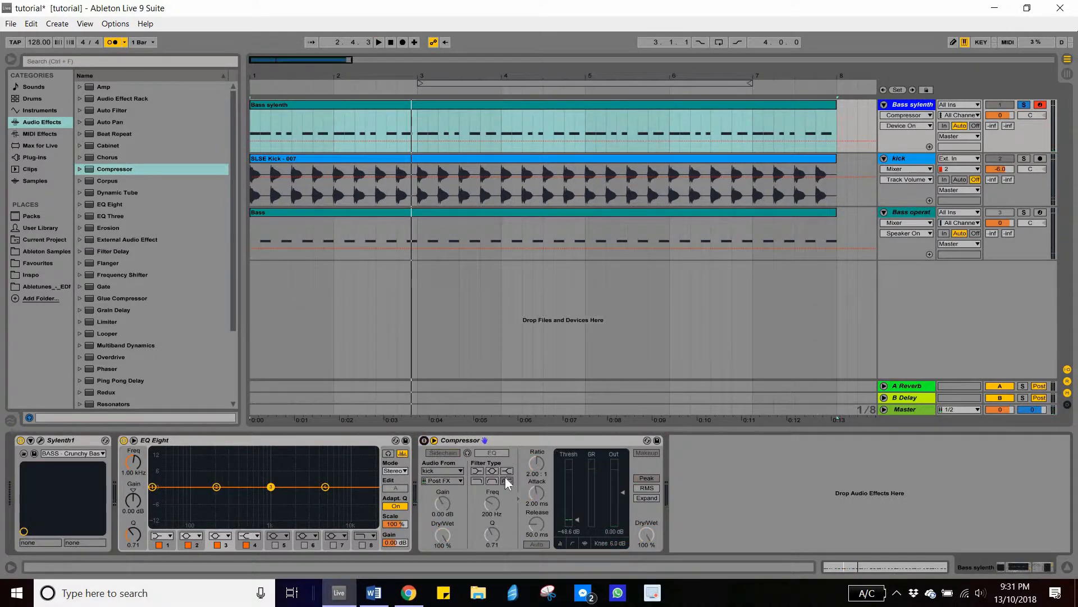
left_click(424, 440)
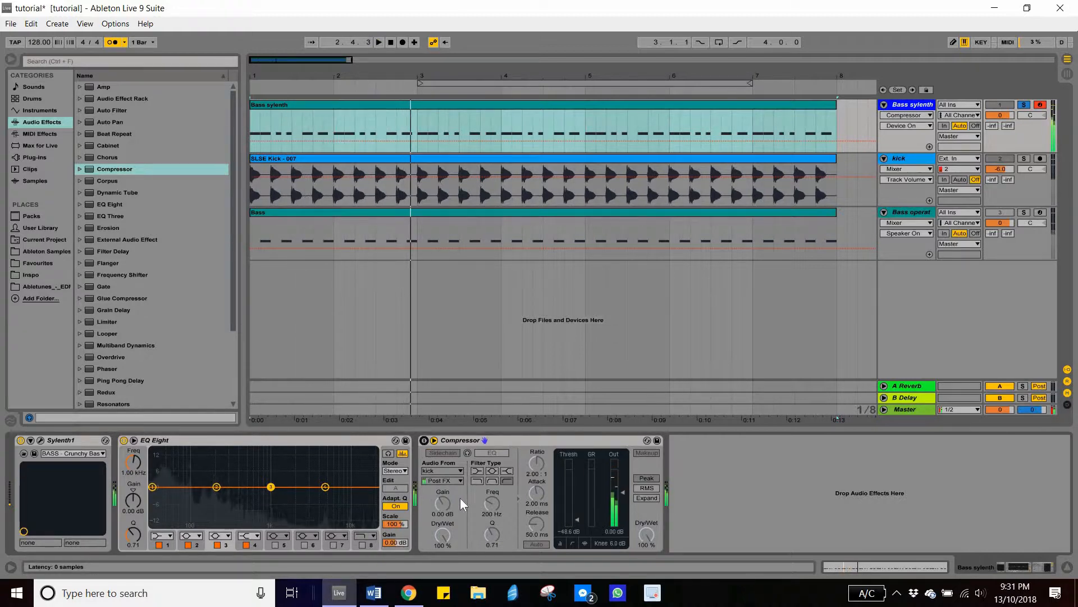
key("space")
key("space")
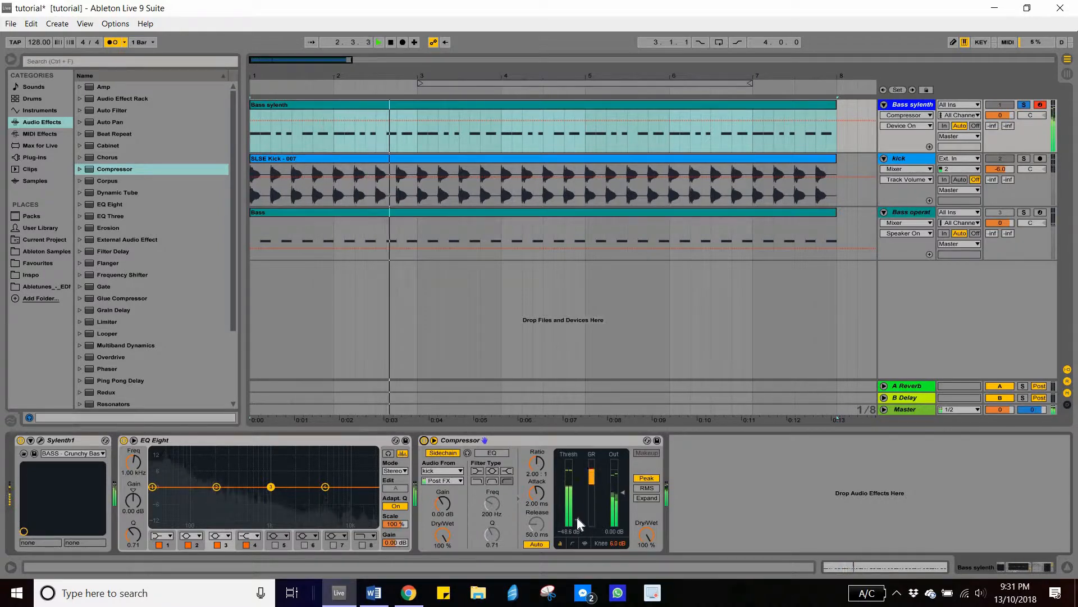
- Readjust the compressor threshold during playback to about -37.1 dB, with the kick track also soloed
left_click(577, 517)
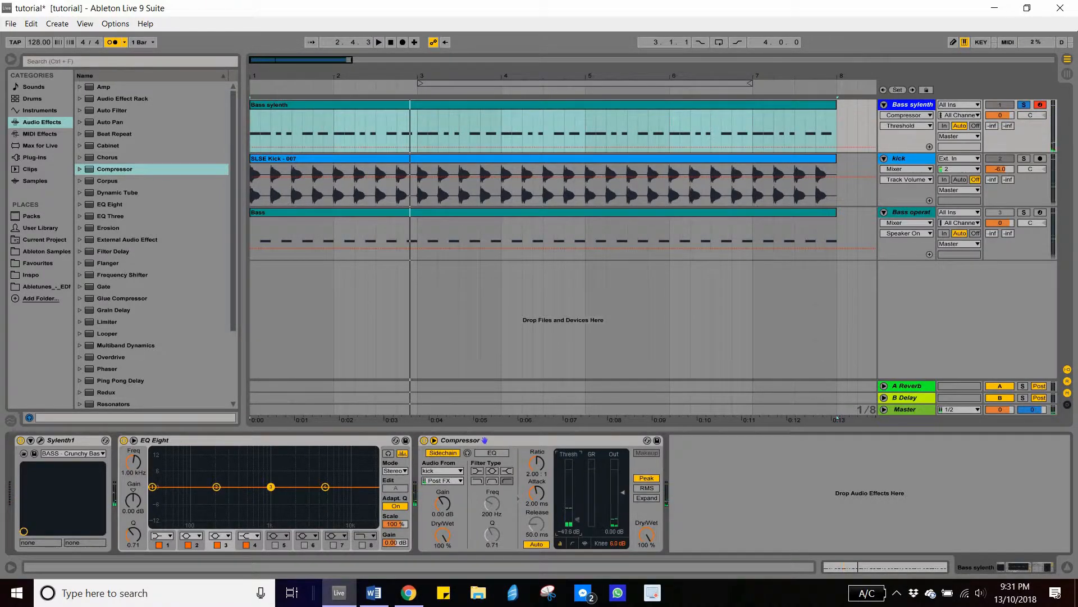
mouse_move(577, 518)
left_mouse_down()
mouse_move(577, 501)
mouse_move(577, 526)
left_mouse_up()
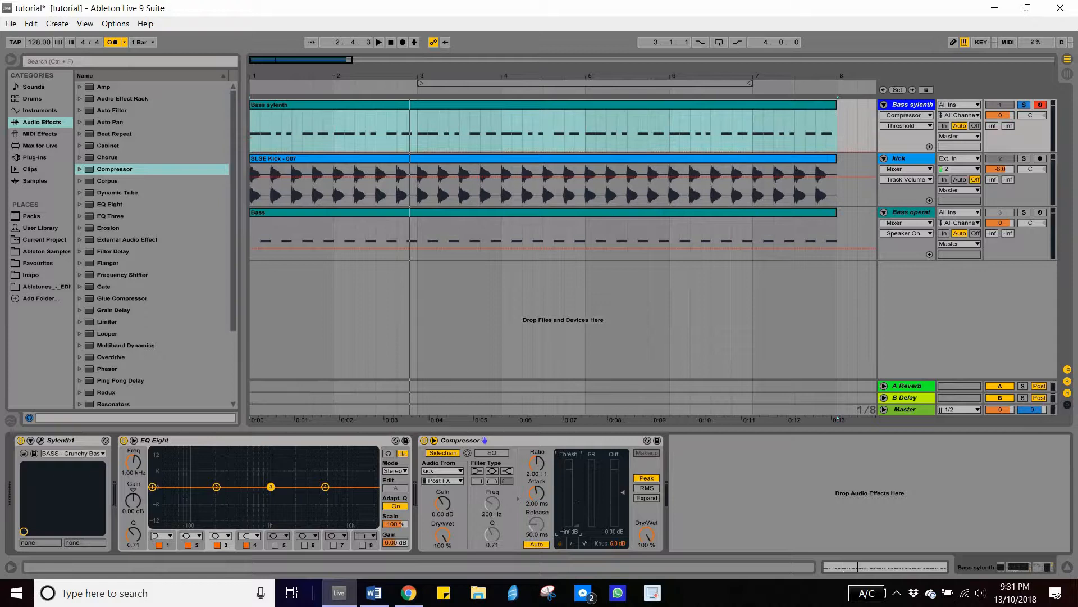
key("space")
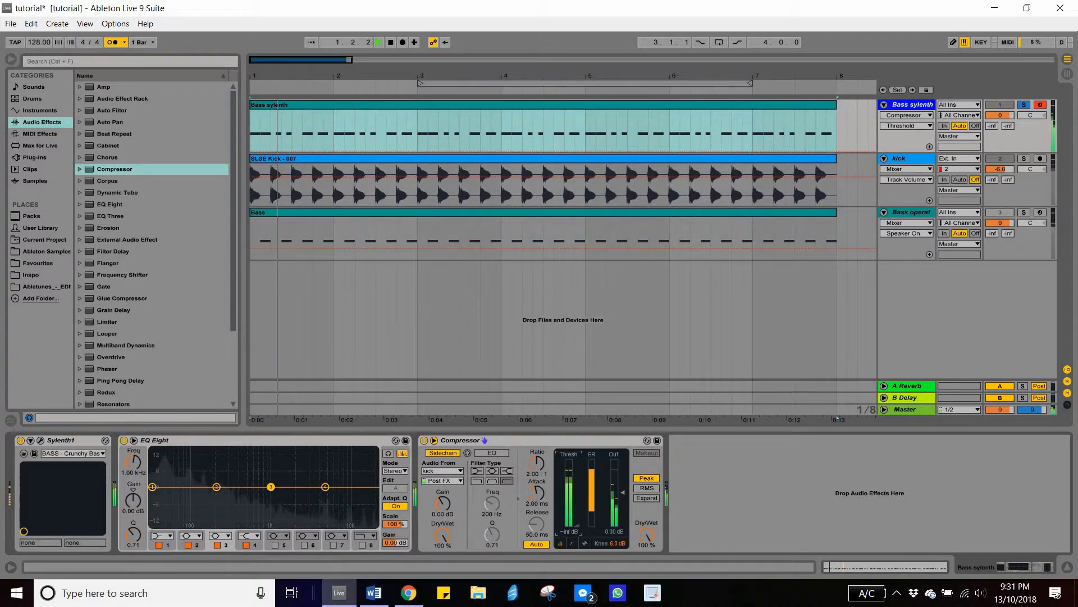
left_click_drag(577, 526, 577, 520)
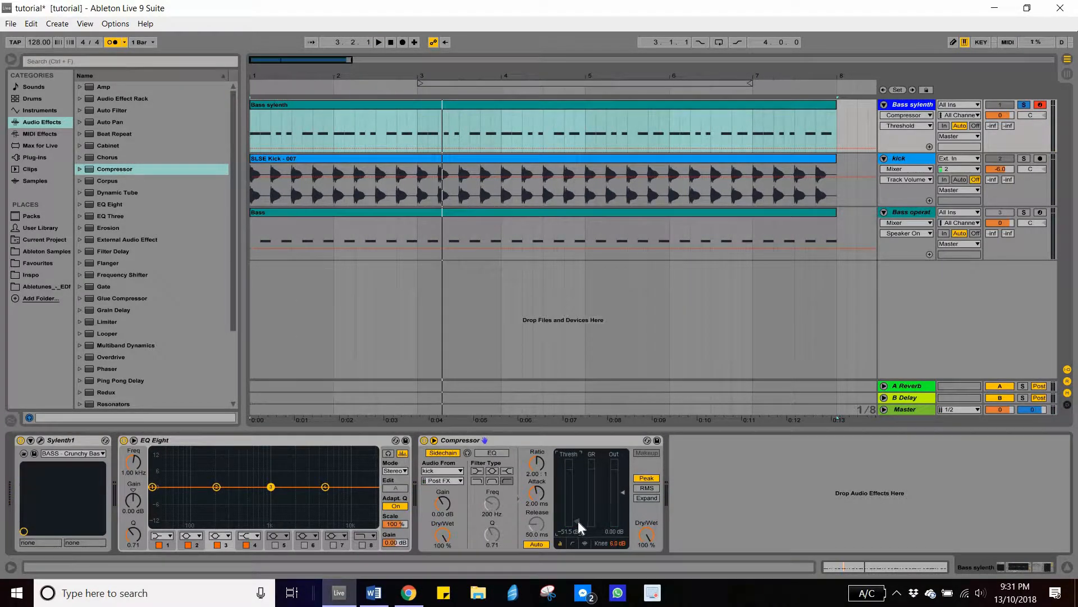
left_click_drag(577, 520, 577, 519)
mouse_move(577, 511)
left_mouse_down()
mouse_move(577, 467)
mouse_move(577, 526)
left_mouse_up()
left_click(1024, 159)
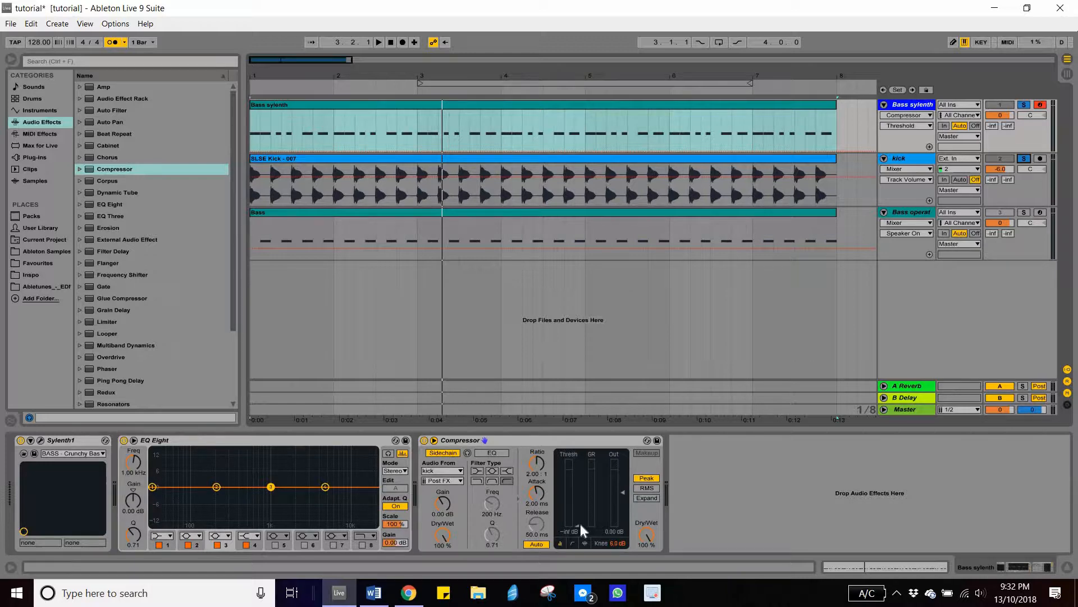
key("space")
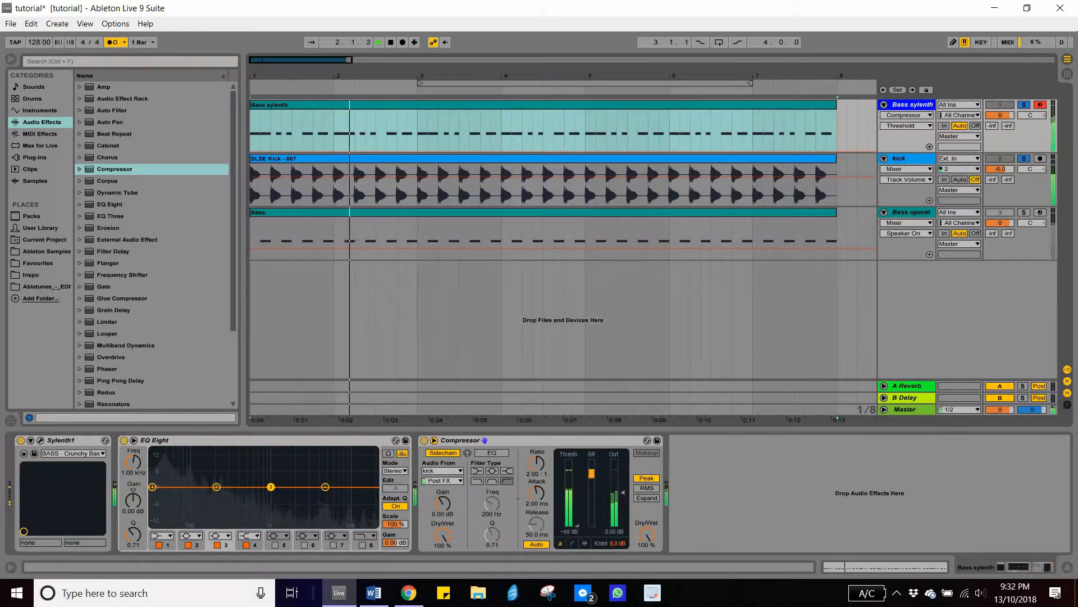
mouse_move(578, 526)
left_mouse_down()
mouse_move(578, 511)
mouse_move(578, 520)
left_mouse_up()
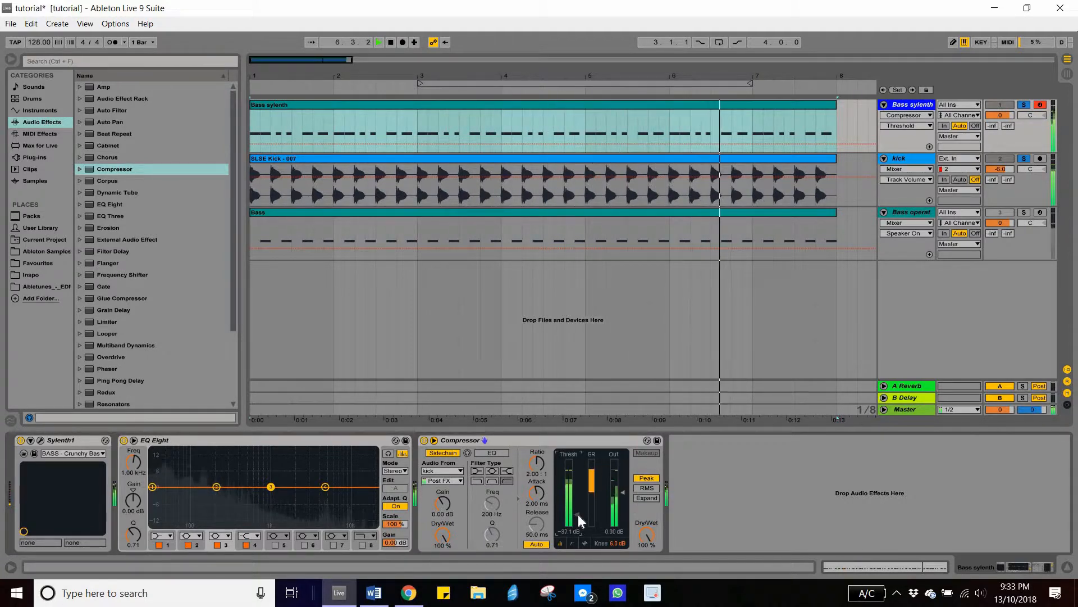
- Collapse the EQ Eight and Compressor devices and load the Kickstart-64bit plug-in onto the Bass sylenth track
left_click(828, 507)
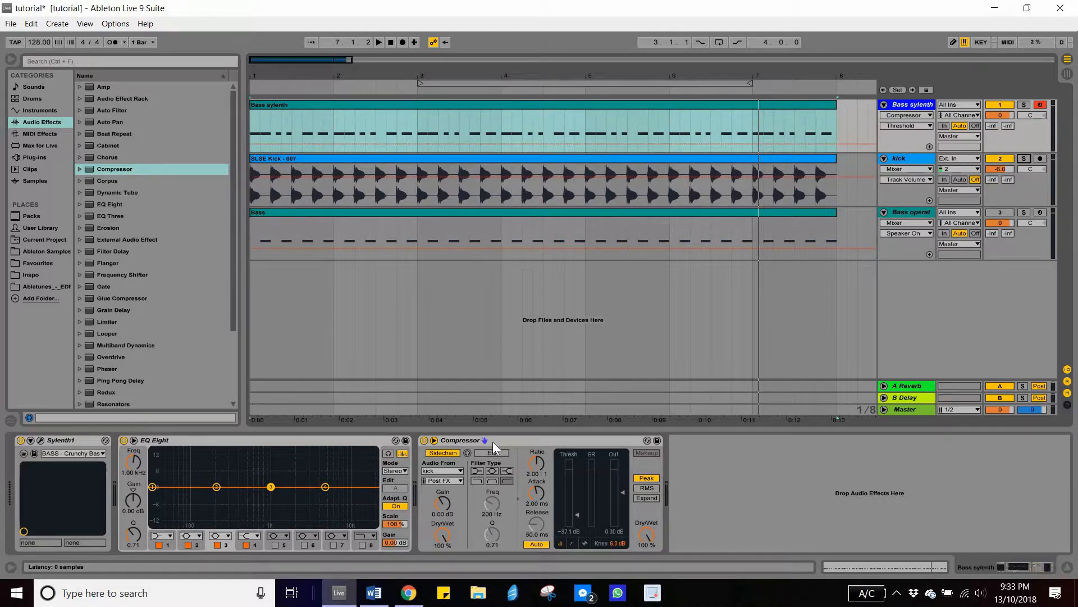
left_click(41, 159)
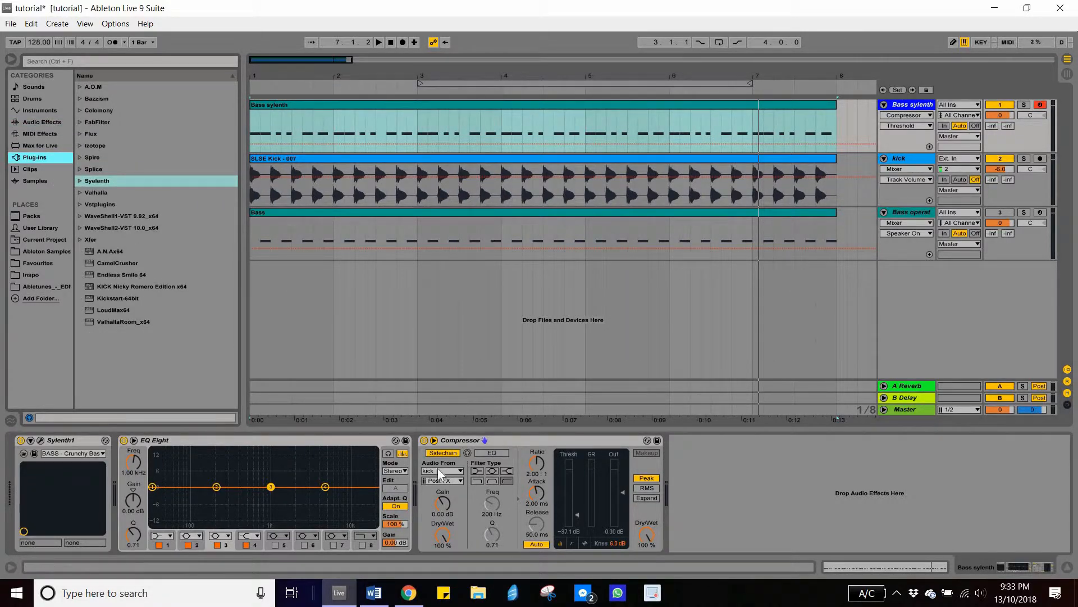
double_click(423, 485)
double_click(214, 443)
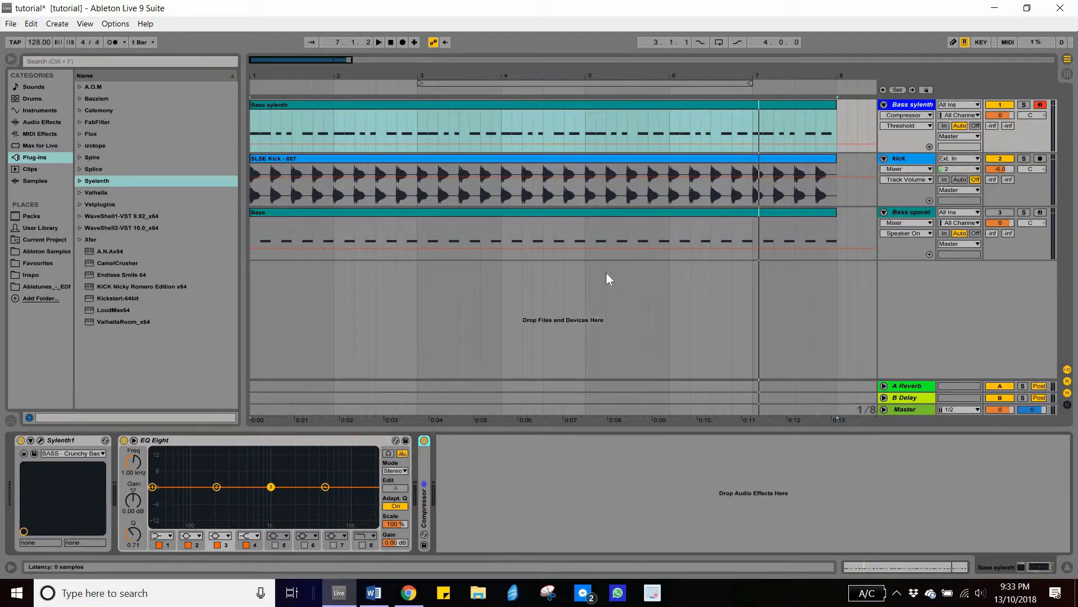
double_click(111, 299)
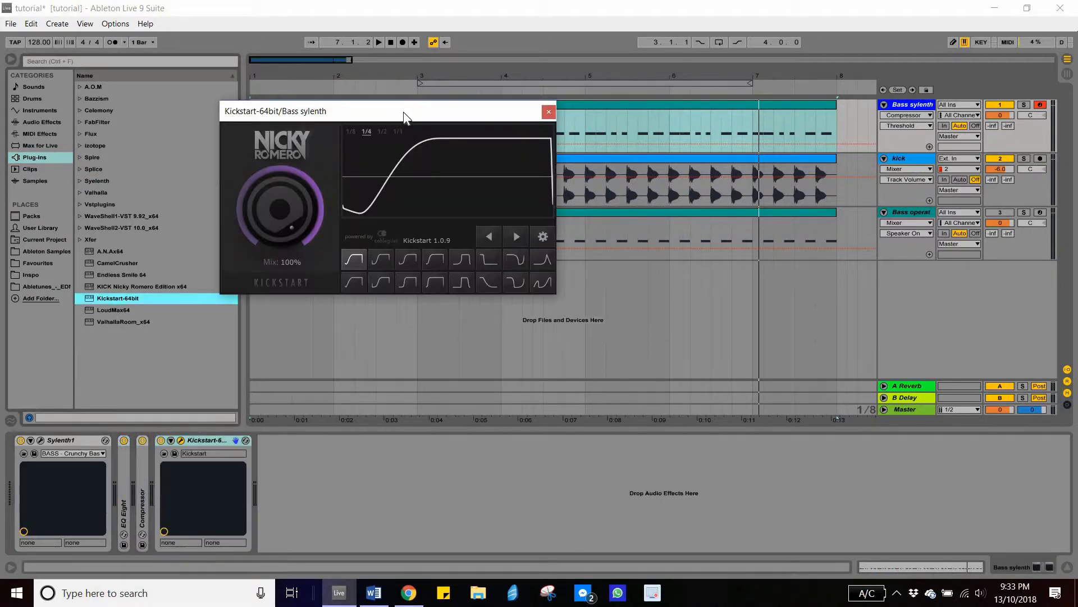
- Audition the Kickstart curves Extreme Short, Long Kick and Subbass Tight during playback
left_click_drag(403, 112, 555, 158)
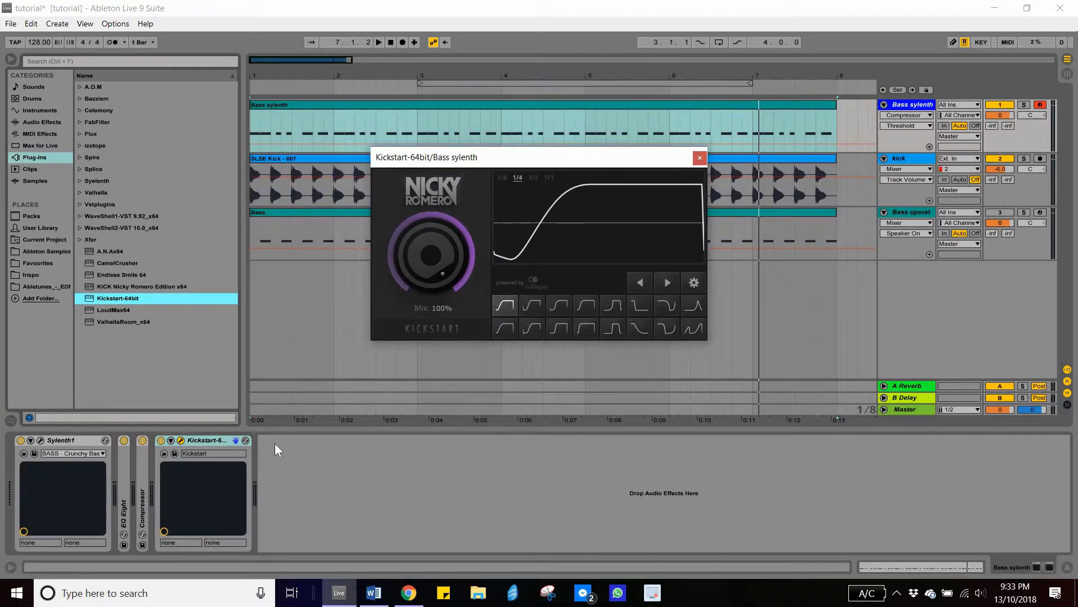
key("space")
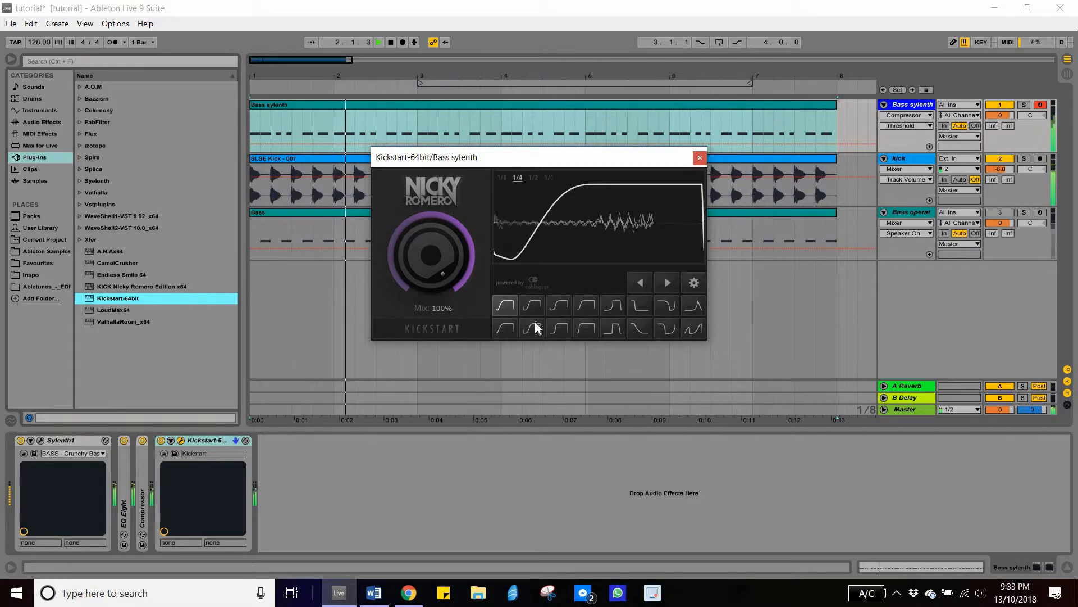
left_click(586, 306)
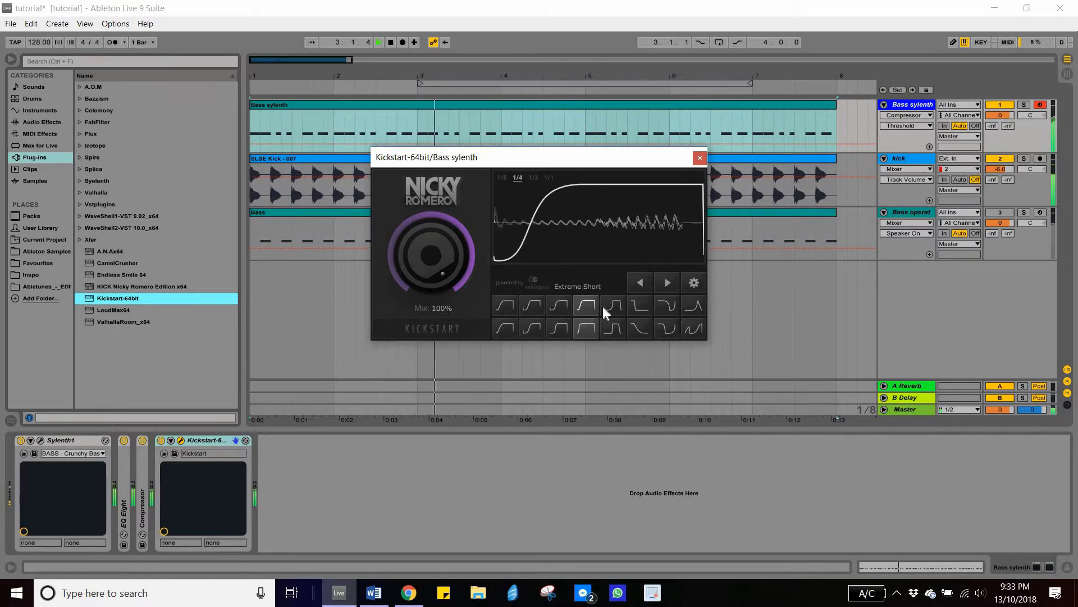
left_click(616, 310)
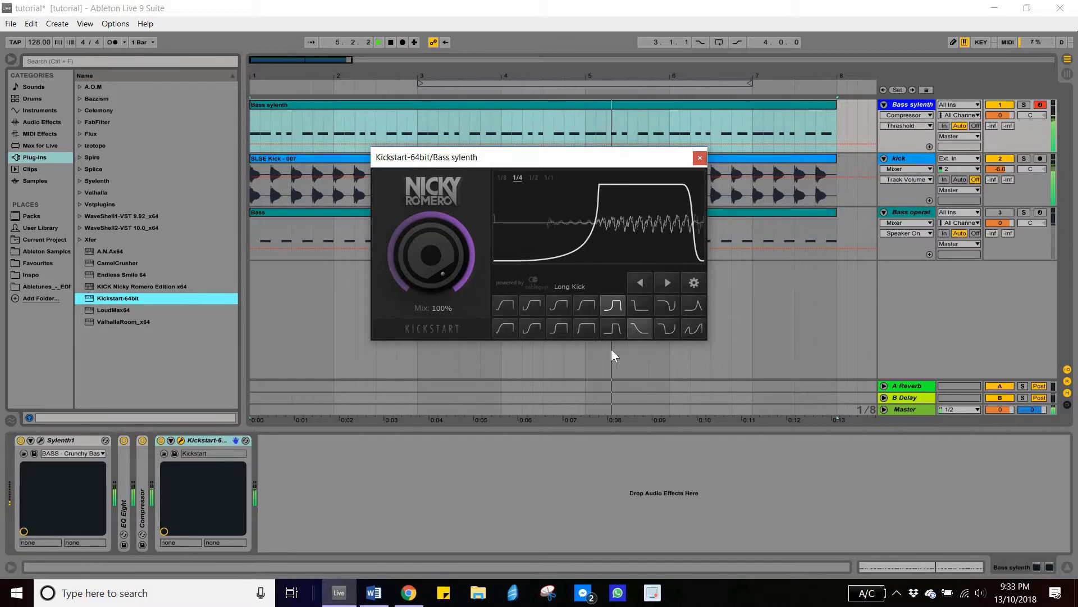
left_click(532, 329)
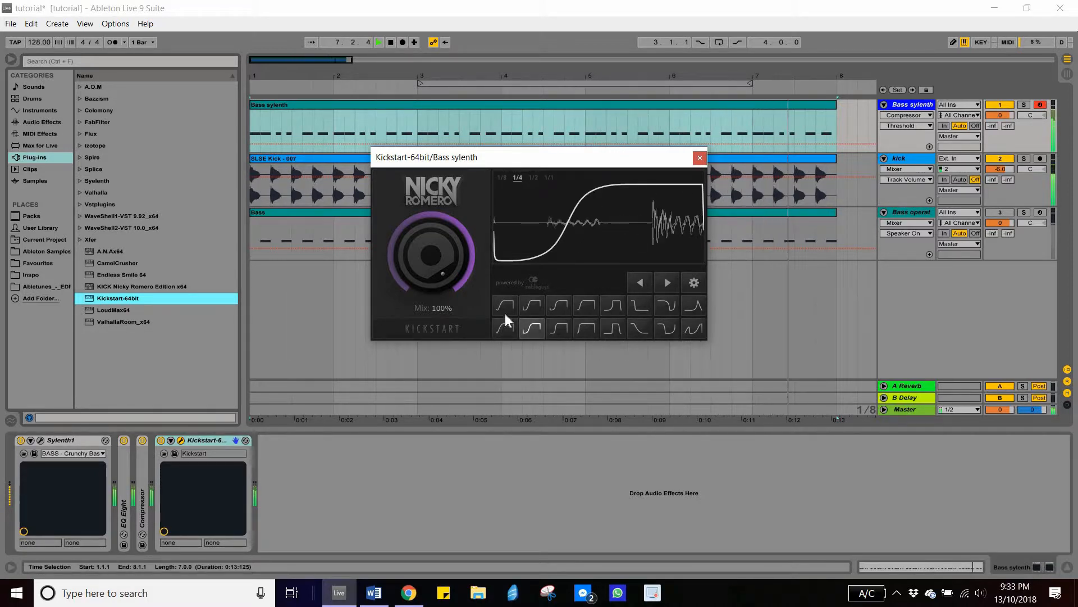
key("space")
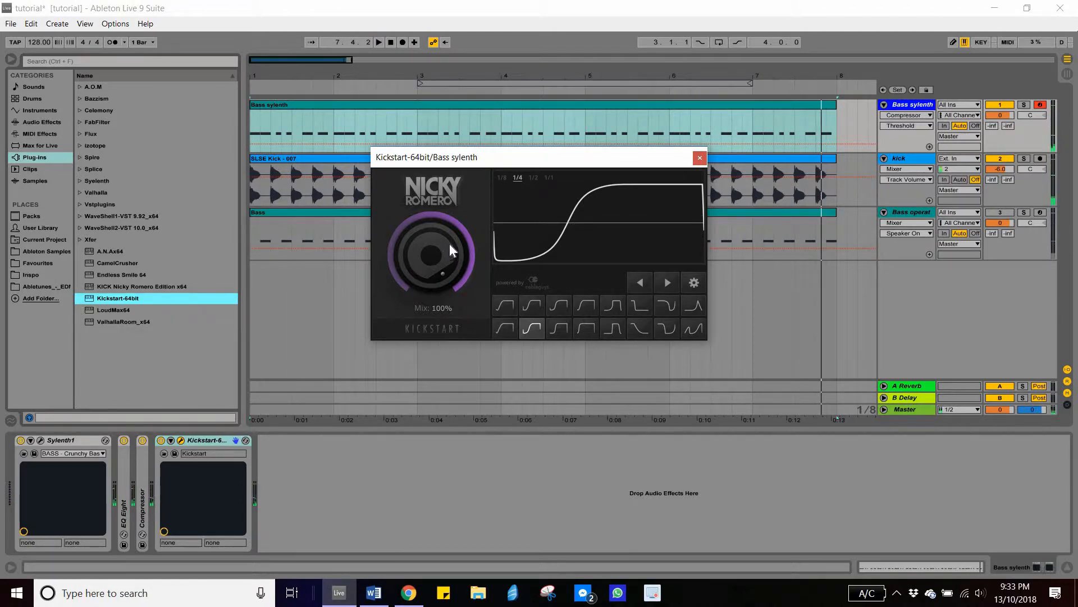
- Select the Long Kick curve in Kickstart, set its Mix to 74% during playback, and close the plug-in window
mouse_move(431, 255)
left_mouse_down()
mouse_move(431, 323)
mouse_move(431, 260)
left_mouse_up()
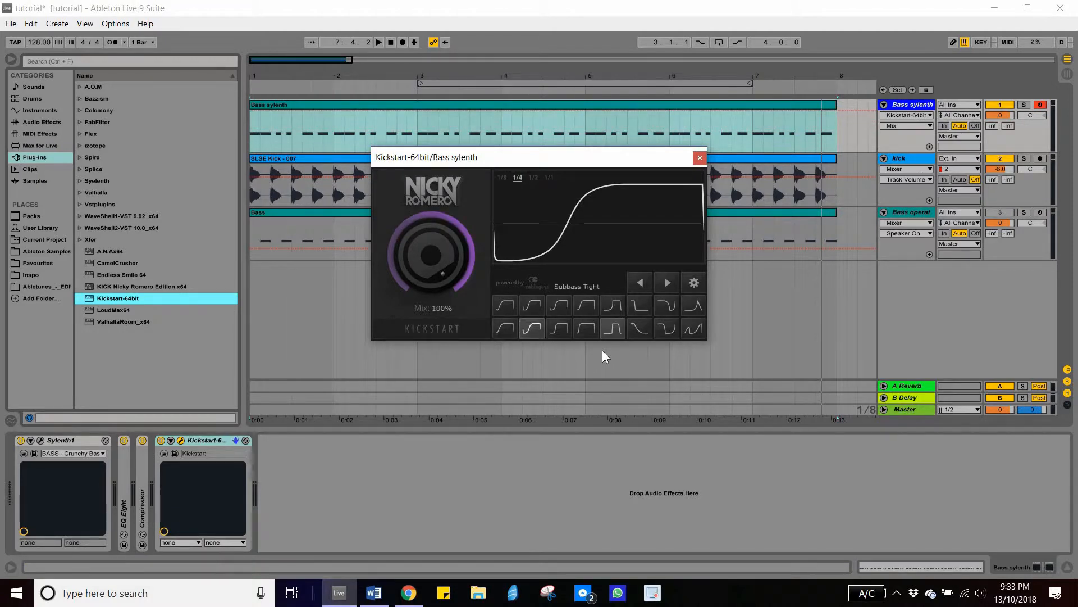
left_click(612, 305)
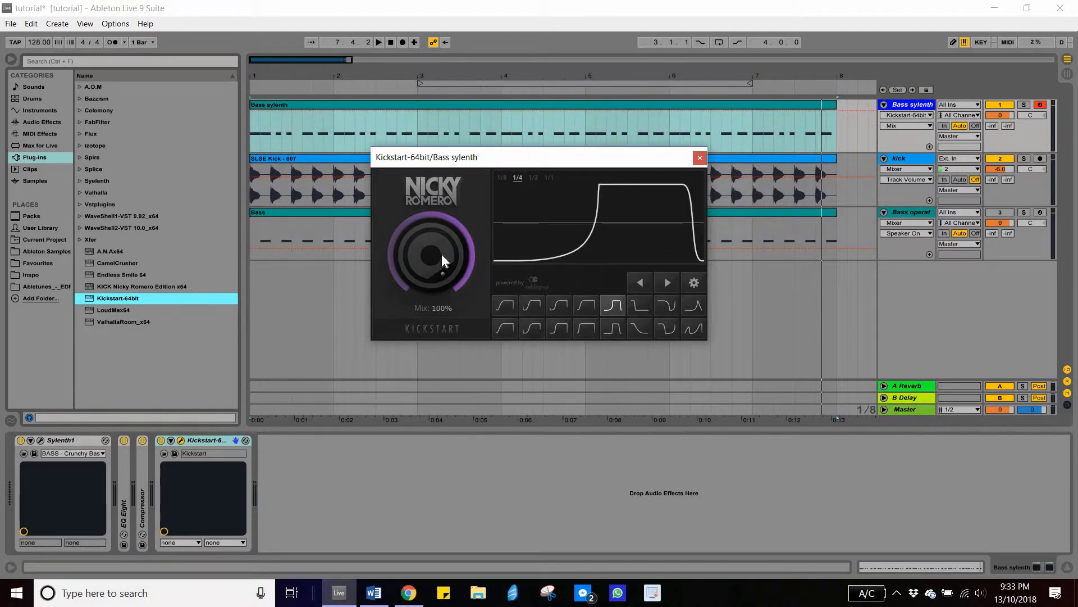
key("space")
left_click_drag(431, 255, 431, 283)
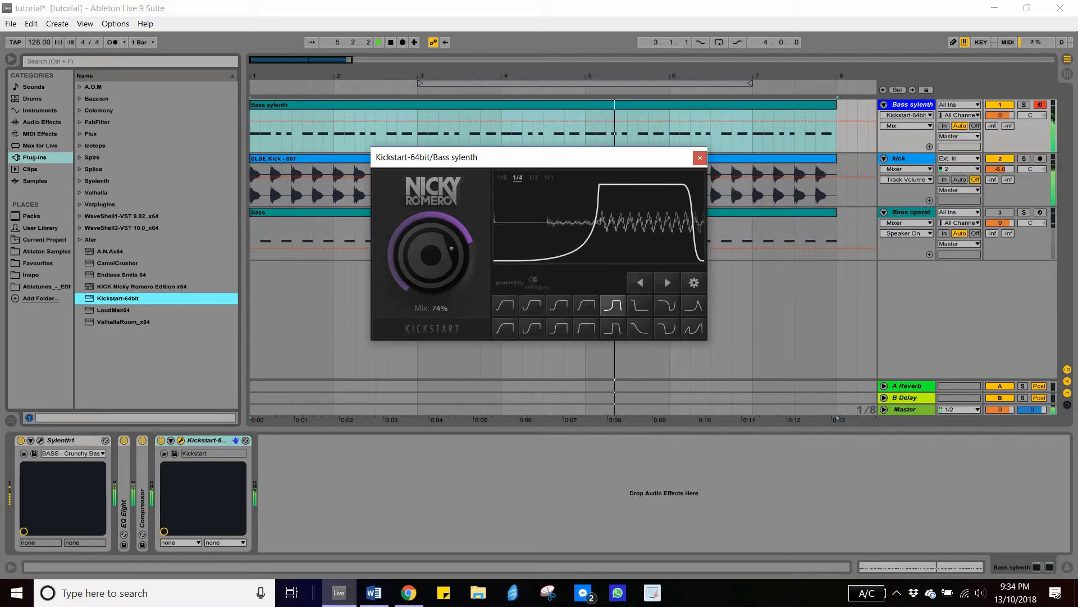
key("space")
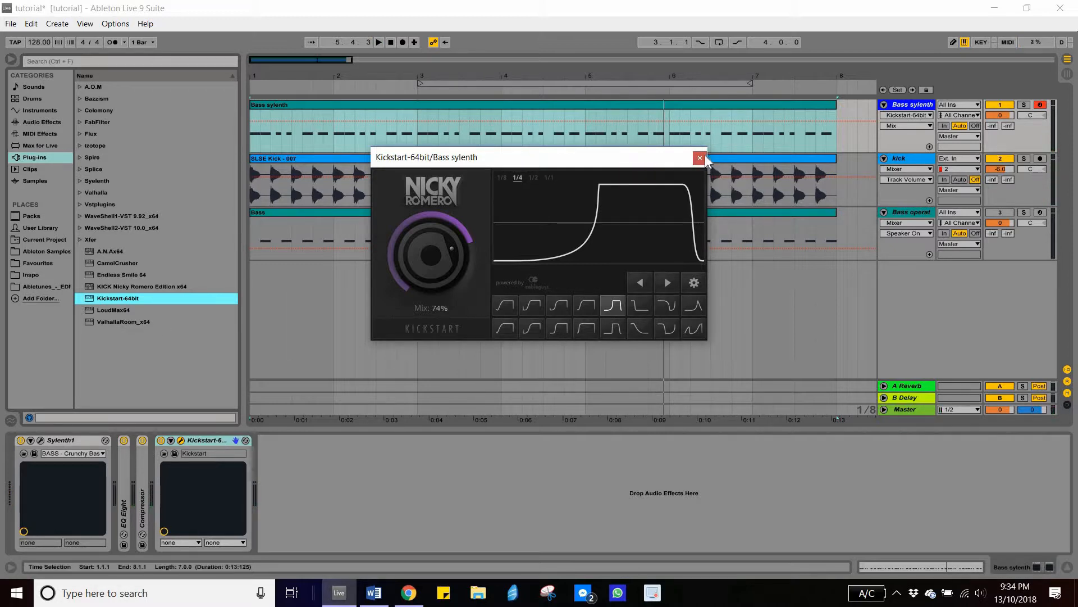
key("Escape")
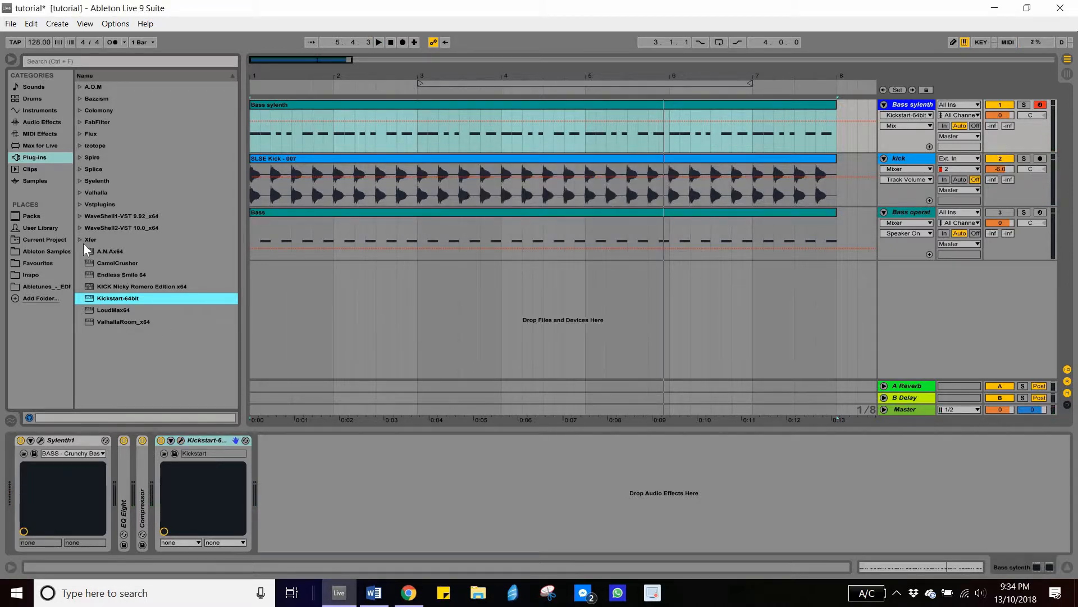
- Load the Xfer LFOTool_x64 plug-in onto the Bass sylenth track and adjust its curve's starting point
left_click(82, 241)
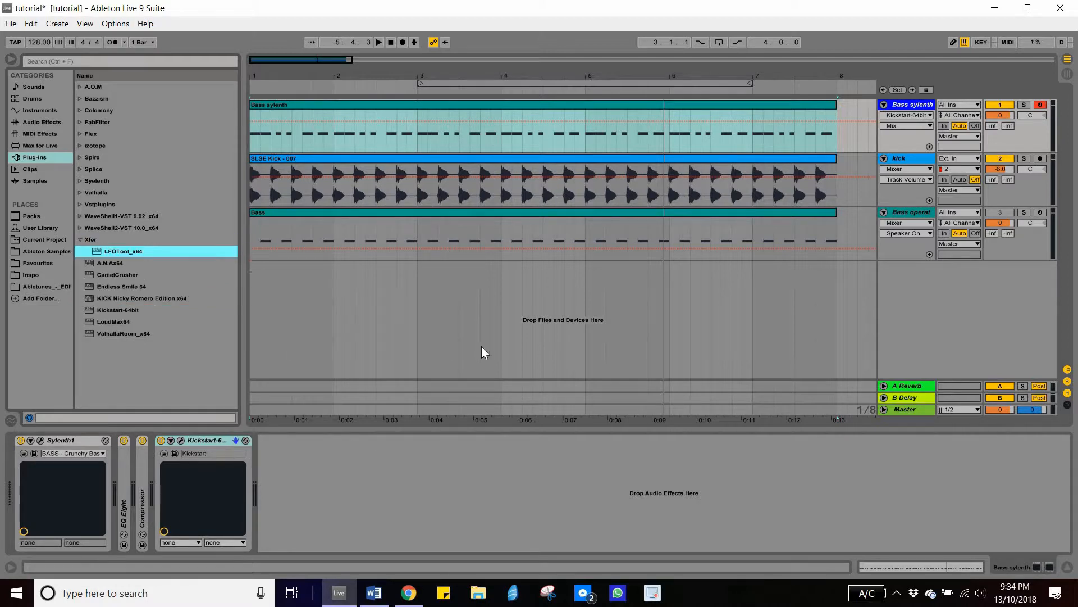
key("Return")
left_click_drag(460, 305, 484, 319)
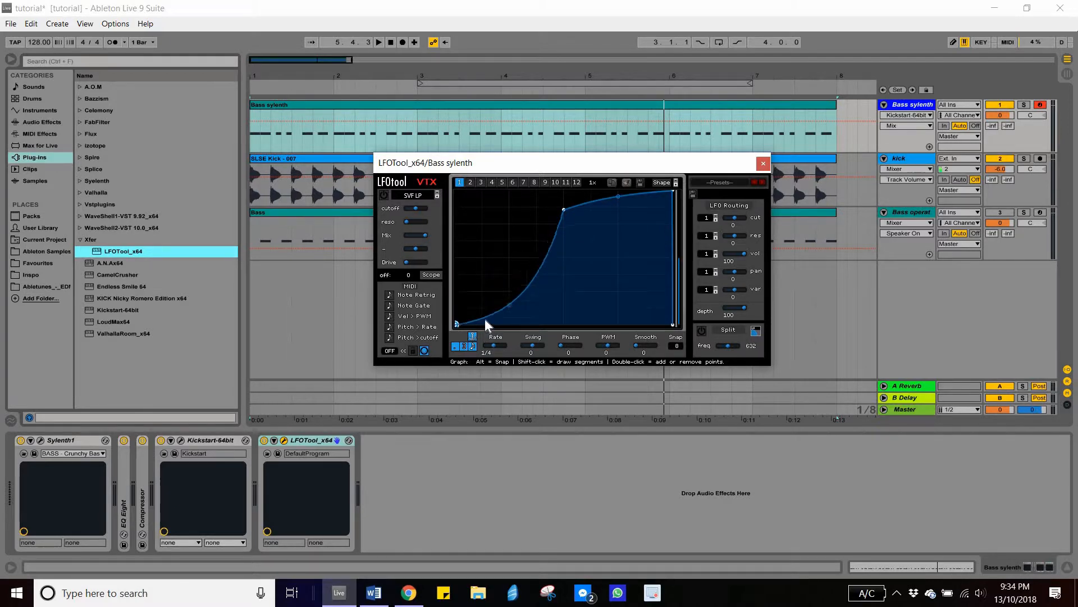
- Start playback and delete the Kickstart-64bit plug-in from the Bass sylenth device chain
key("space")
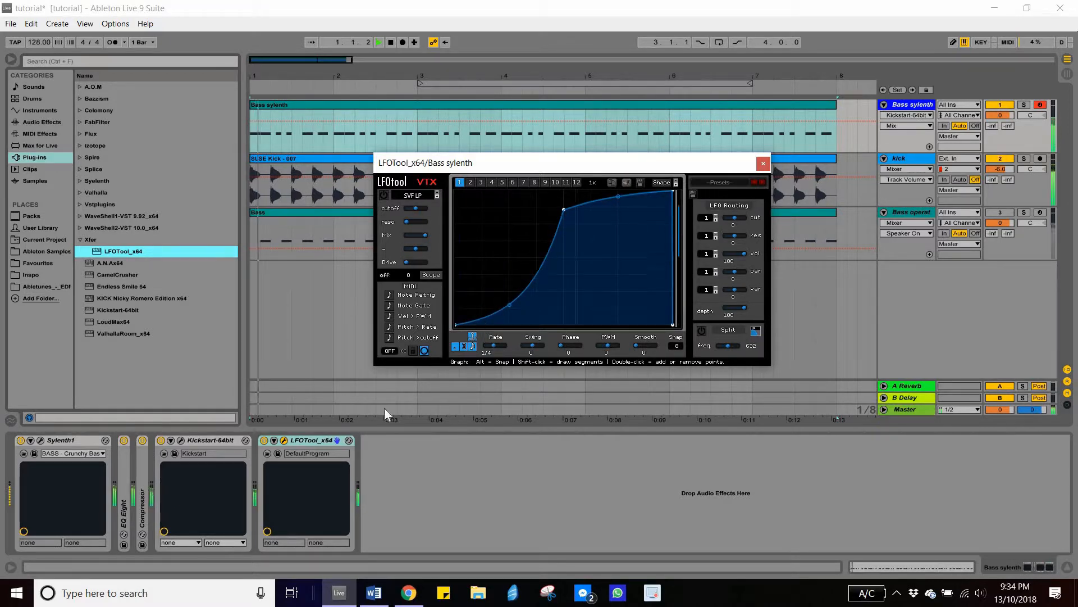
left_click(208, 441)
key("Delete")
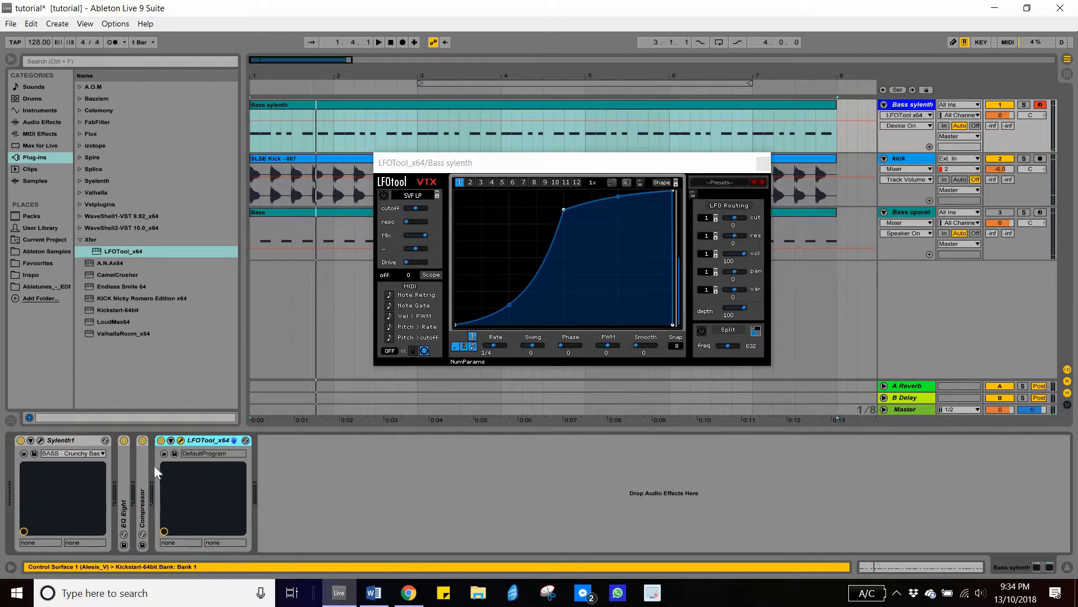
- Expand the Compressor device on the Bass sylenth track and switch it off
double_click(143, 474)
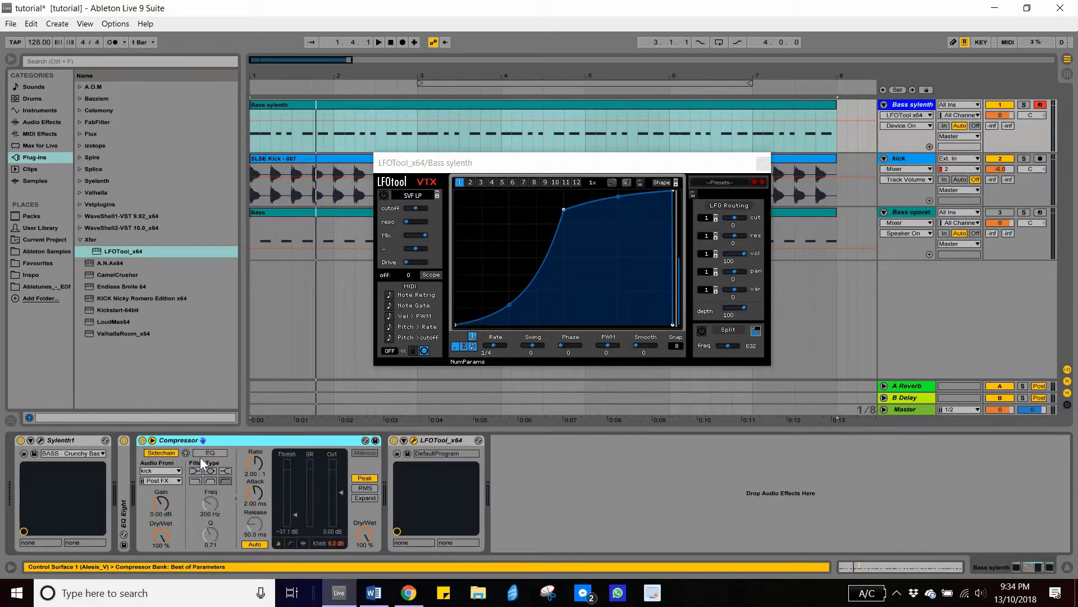
left_click(143, 441)
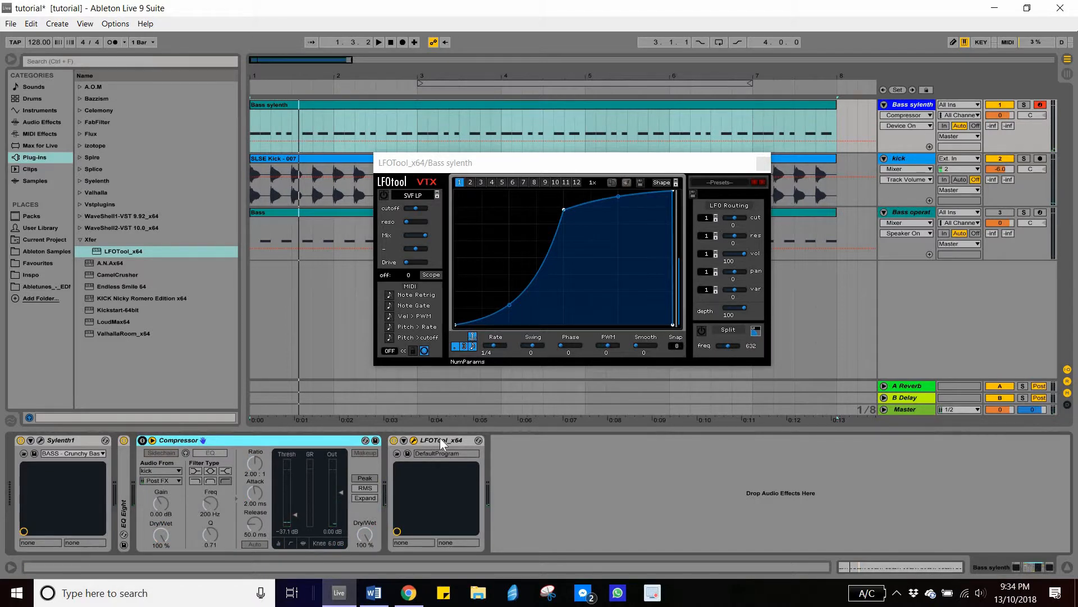
- Reshape the LFOTool volume curve's start during playback, then stop playback
key("space")
left_click_drag(457, 325, 471, 362)
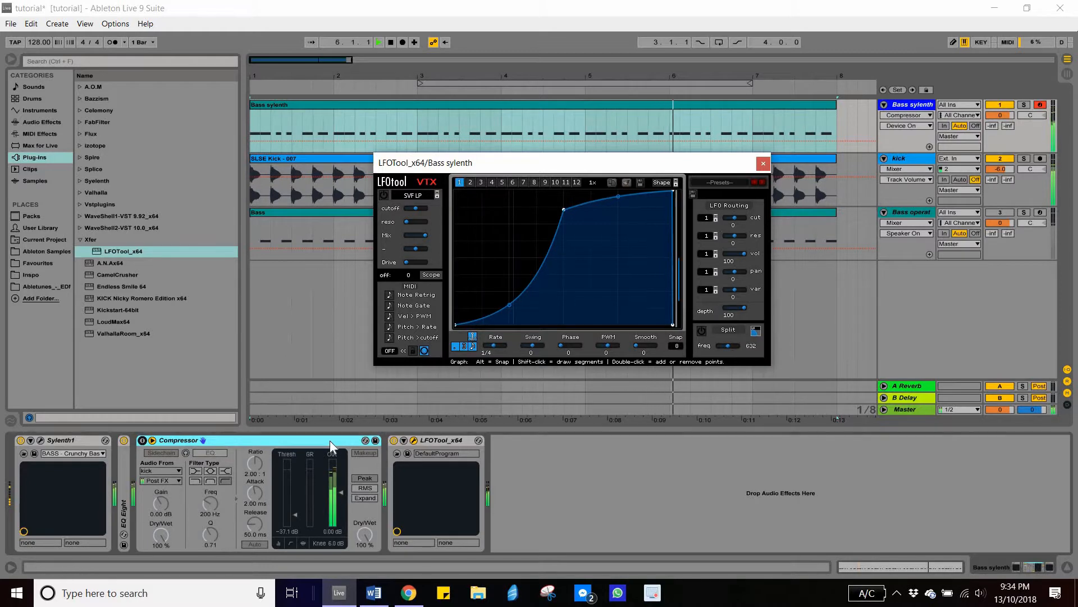
key("space")
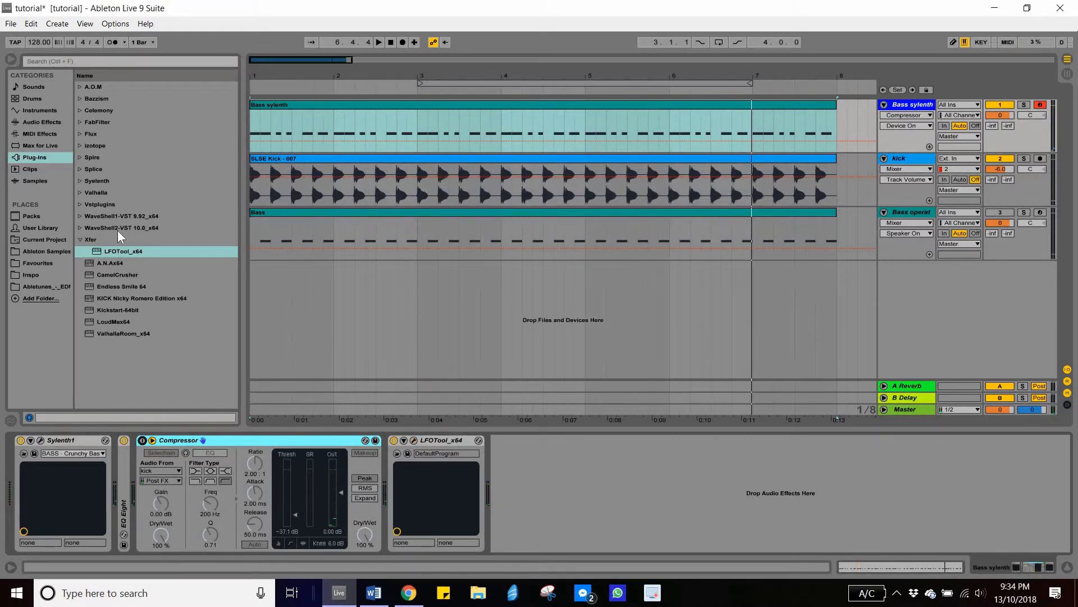
- Load Kickstart-64bit back onto the Bass sylenth device chain and reposition its plug-in window
left_click(659, 488)
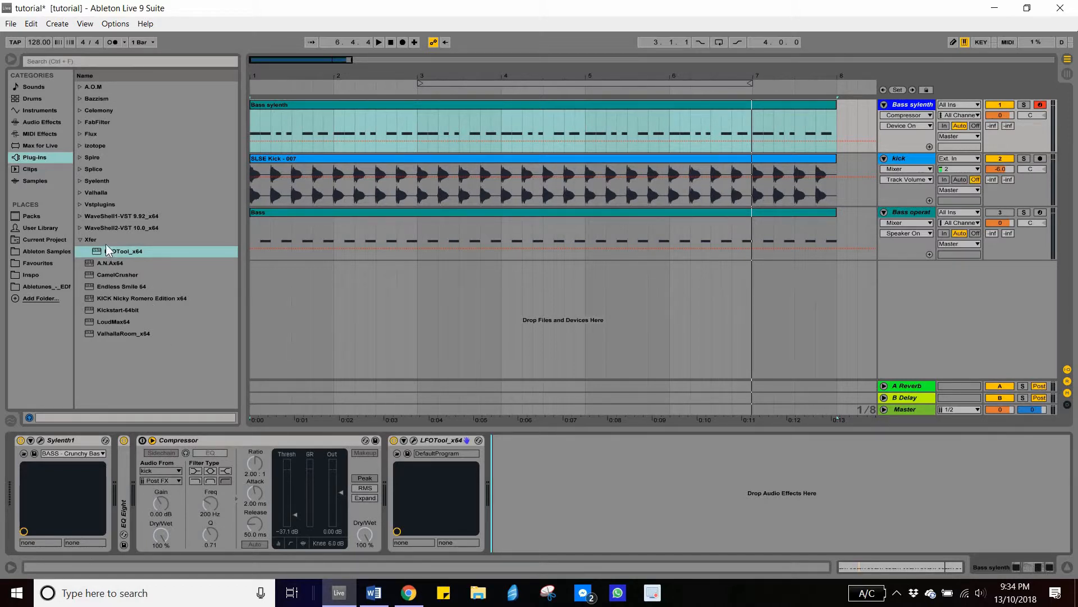
left_click_drag(119, 311, 450, 440)
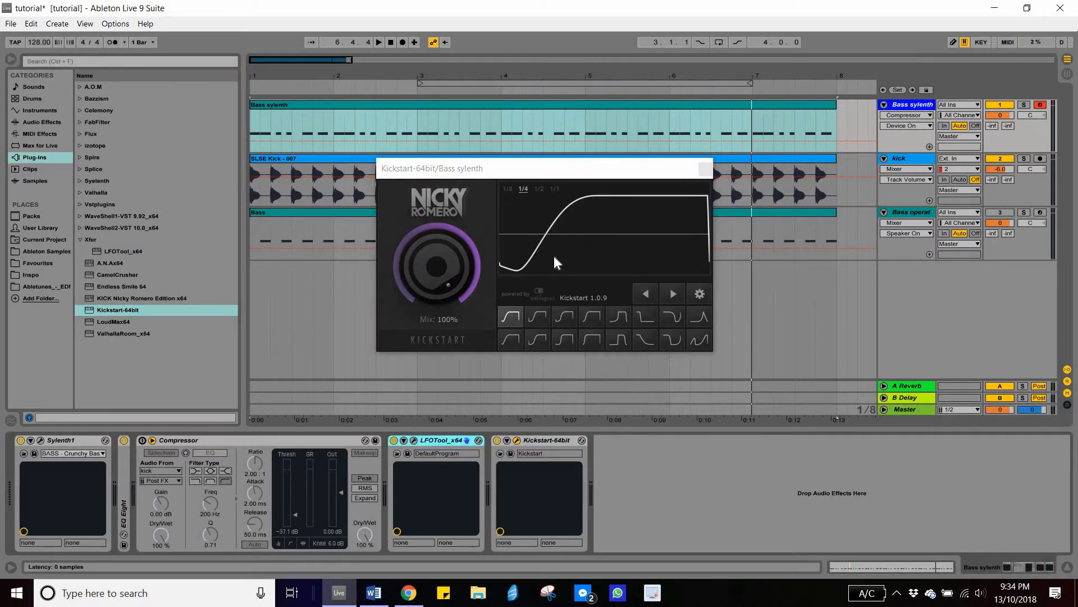
left_click_drag(554, 168, 607, 177)
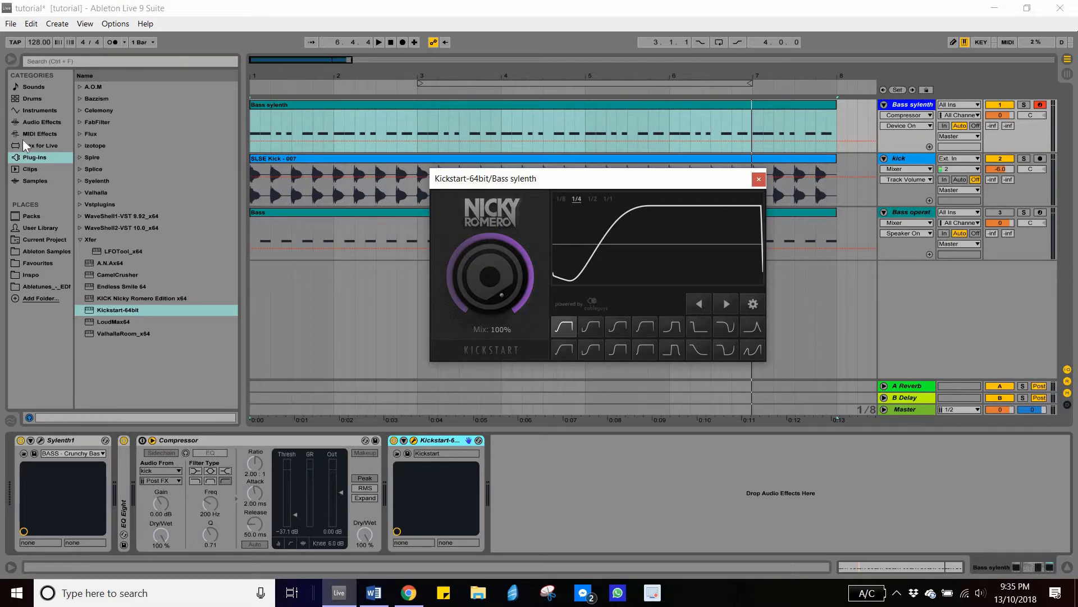
- Try adding Dynamic Tube from Audio Effects to the chain, then delete the added device
left_click(40, 123)
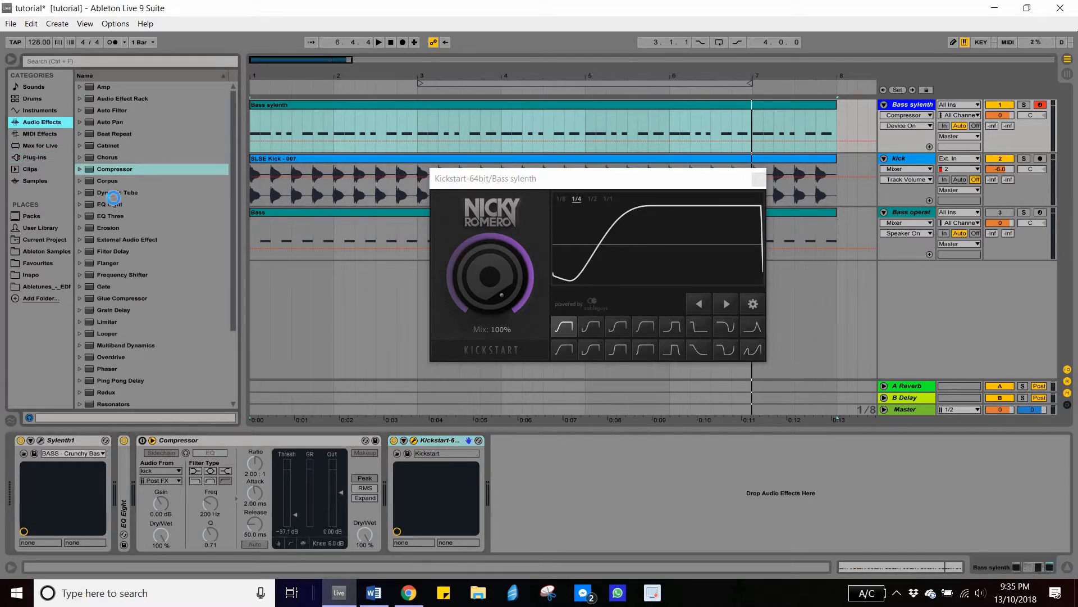
left_click_drag(163, 194, 696, 462)
left_click(522, 439)
key("Delete")
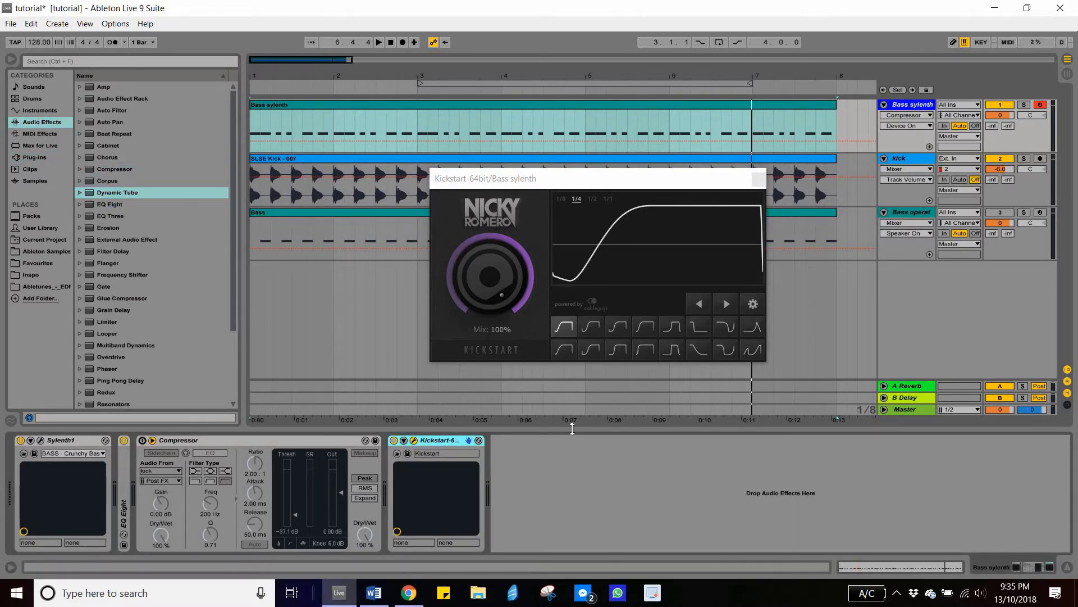
- Load EQ Eight onto the Bass sylenth chain after Kickstart and reposition the Kickstart window
key("Down")
key("Return")
left_click_drag(629, 178, 455, 51)
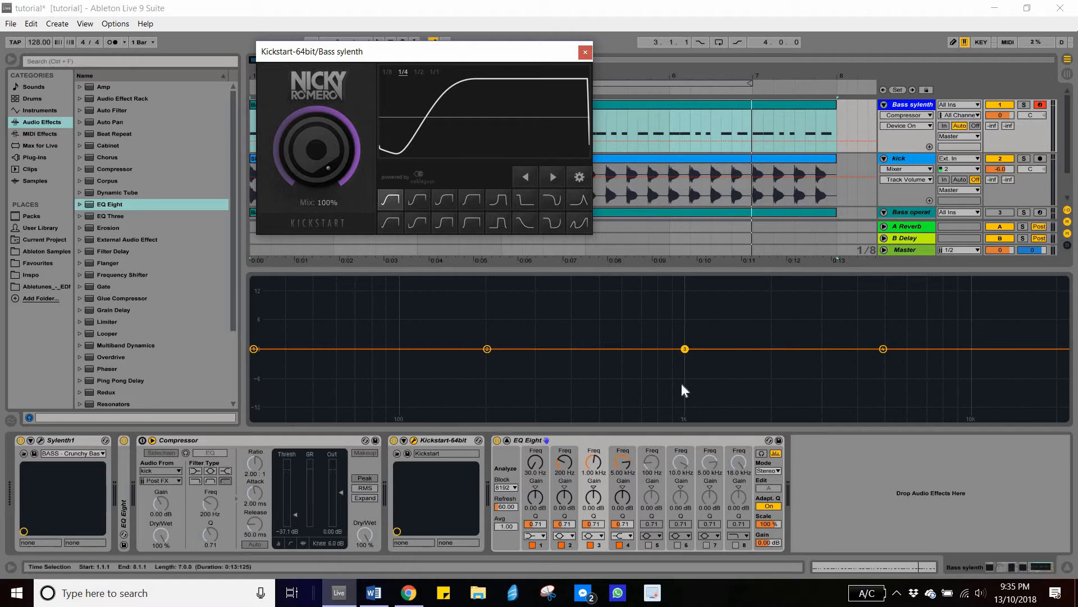
left_click_drag(419, 49, 453, 99)
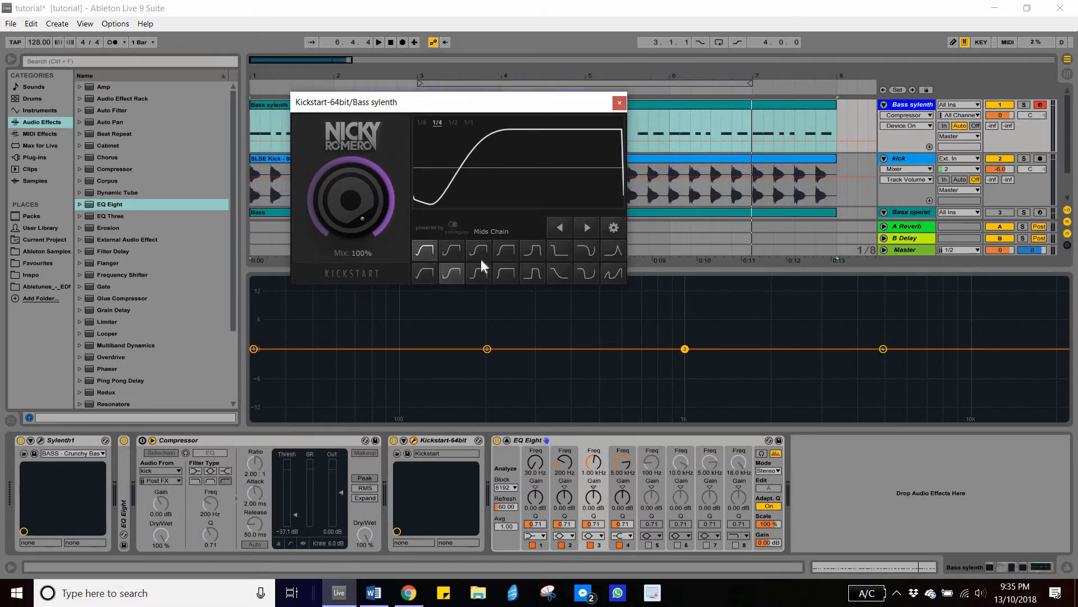
- Choose the second curve in Kickstart's lower row and close the plug-in window
left_click(453, 271)
left_click(335, 209)
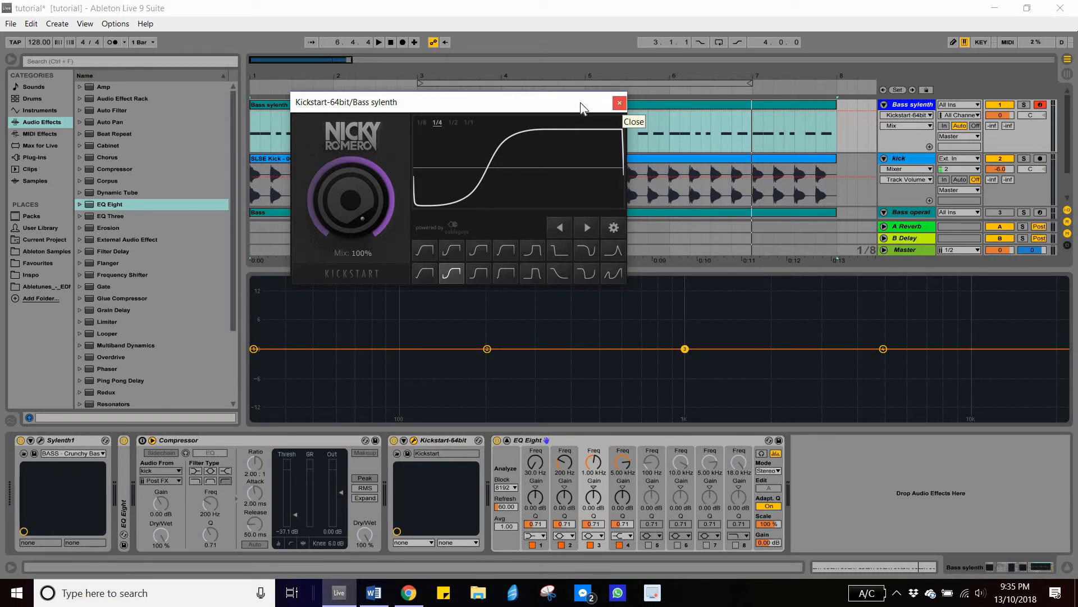
left_click_drag(581, 104, 599, 114)
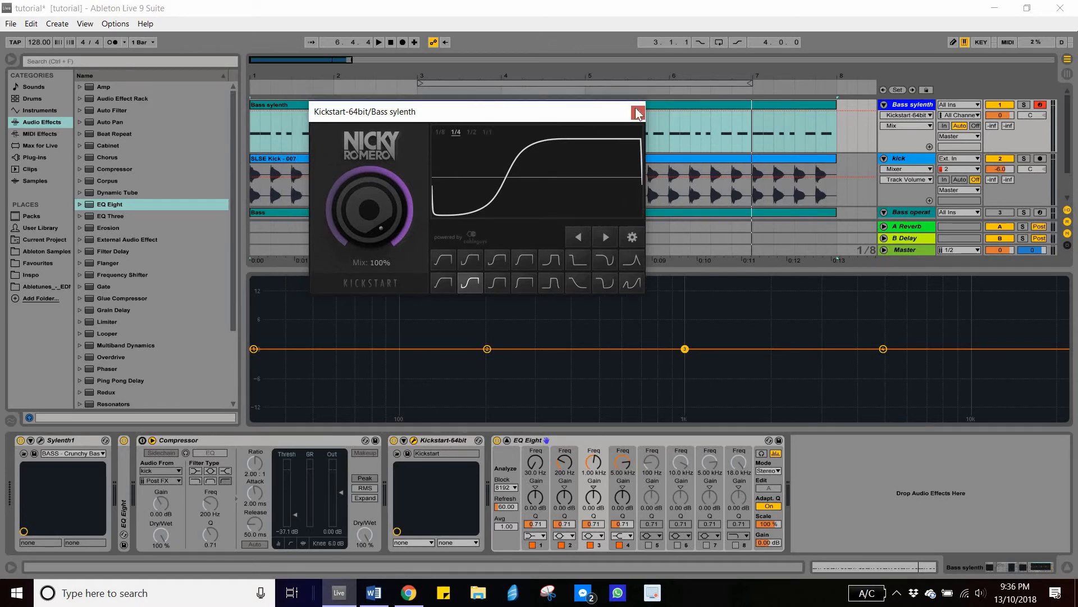
- Hide the plug-in windows and the detail view and select the kick track
key("ctrl+alt+p")
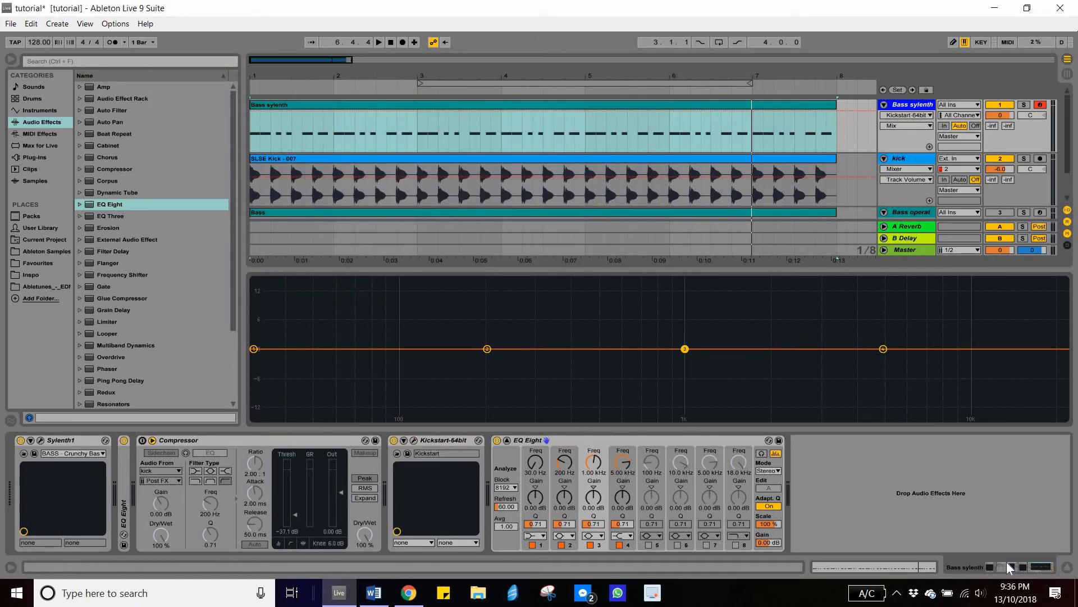
key("ctrl+alt+l")
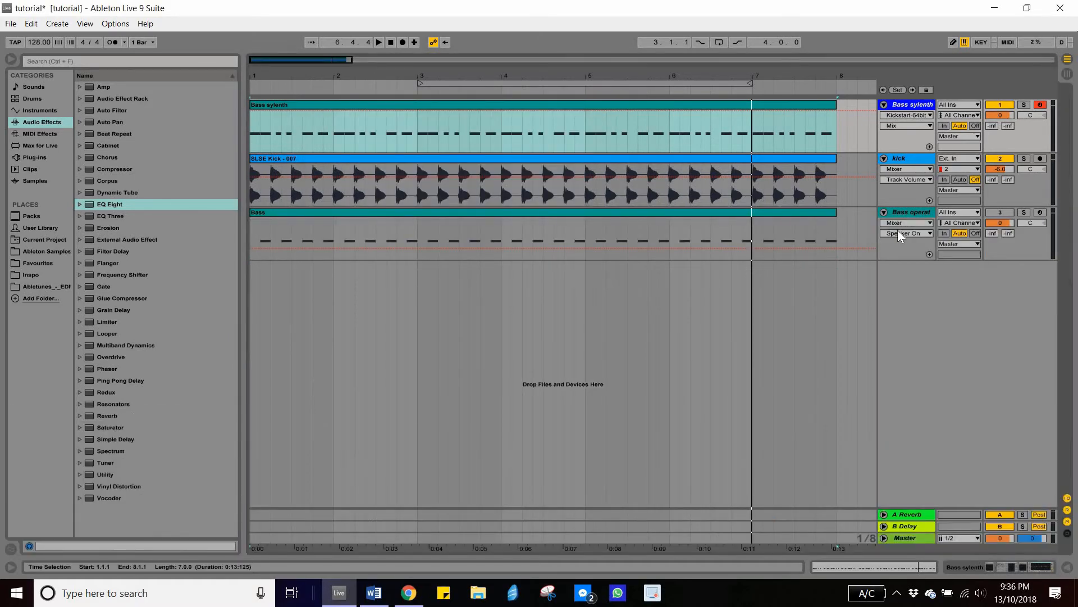
left_click(909, 159)
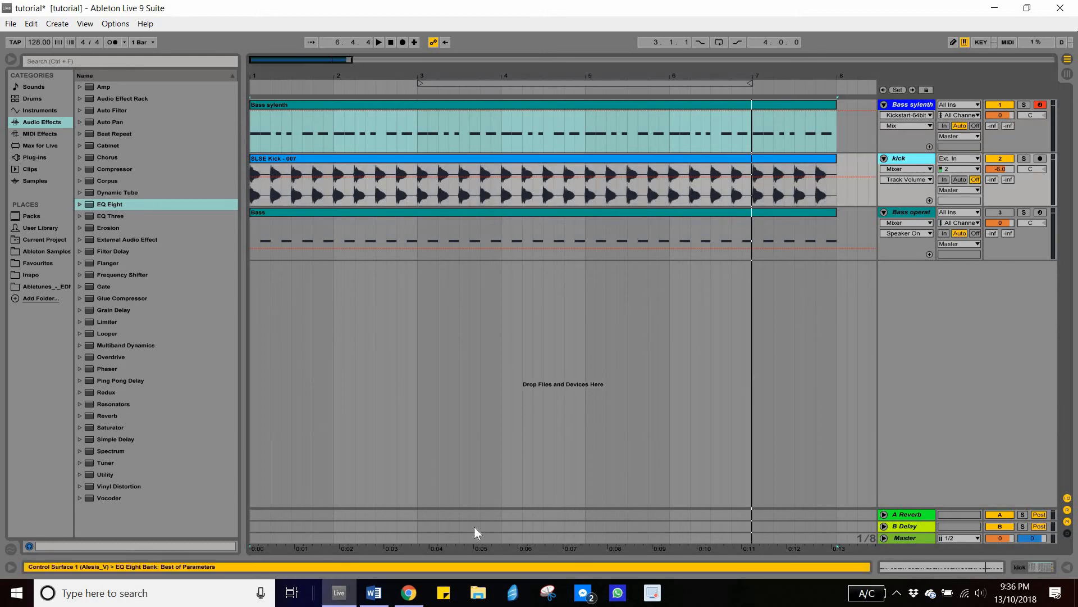